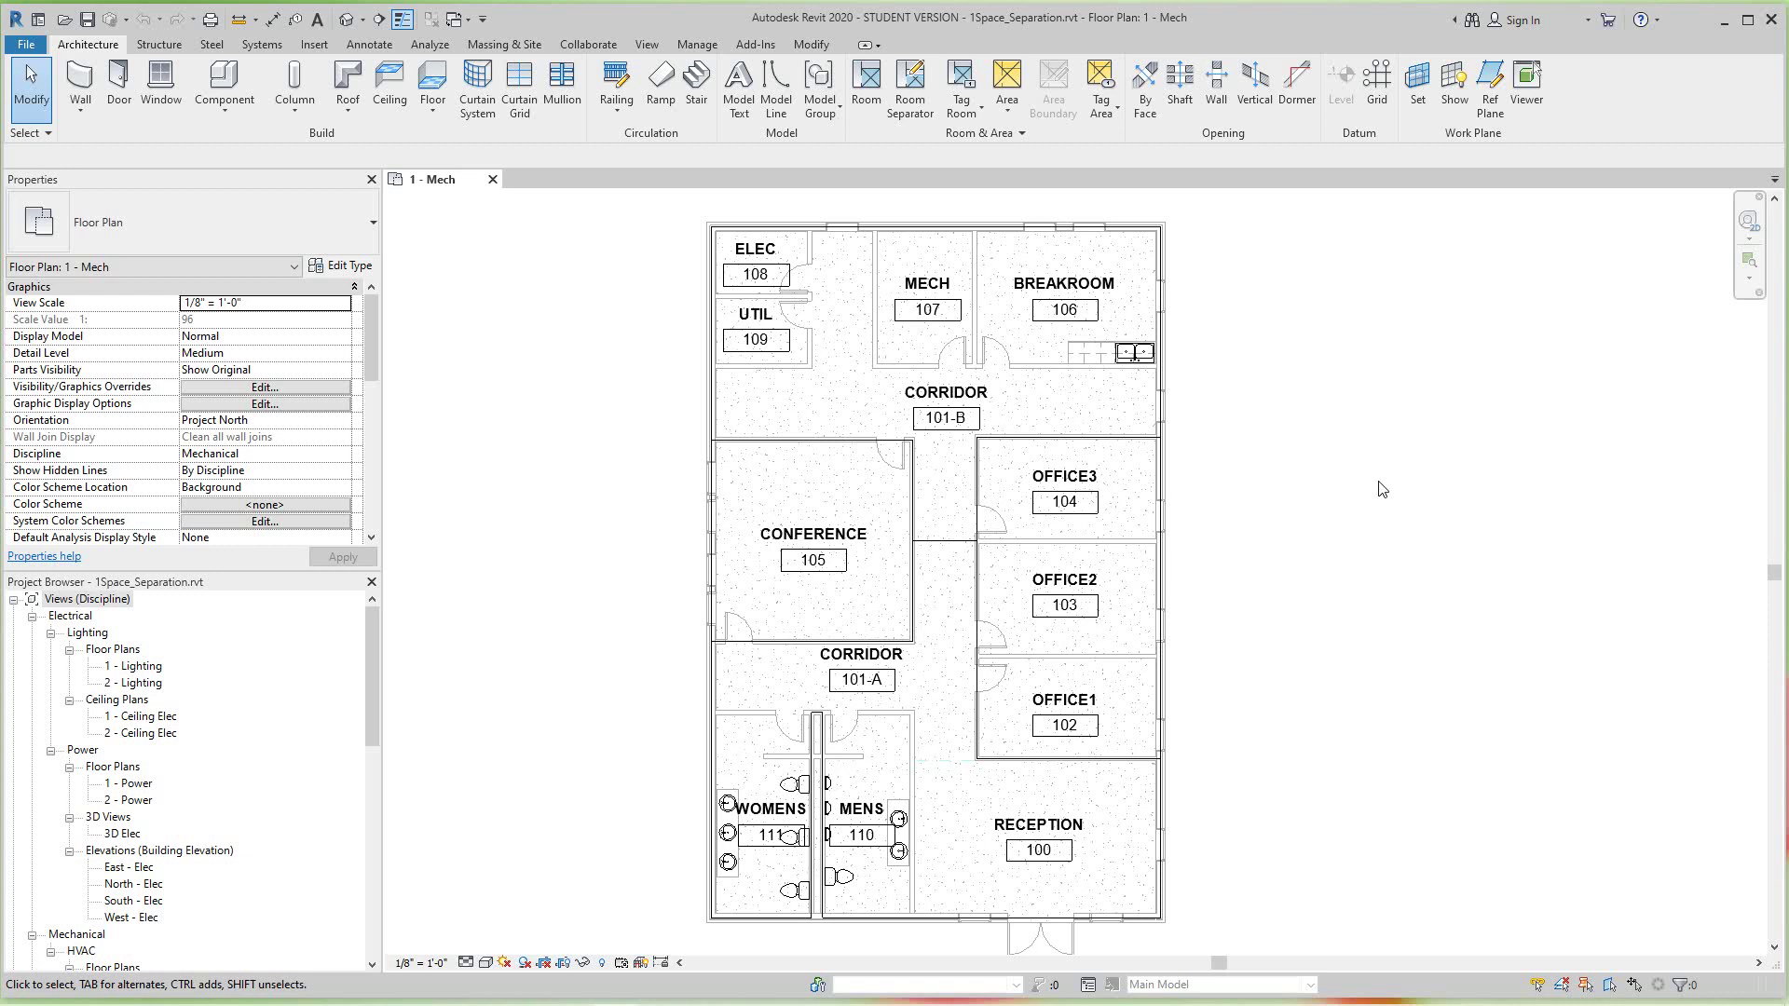
- Zoom and pan so the whole 1 - Mech floor plan fits in the view
scroll(1382, 489, down, 1)
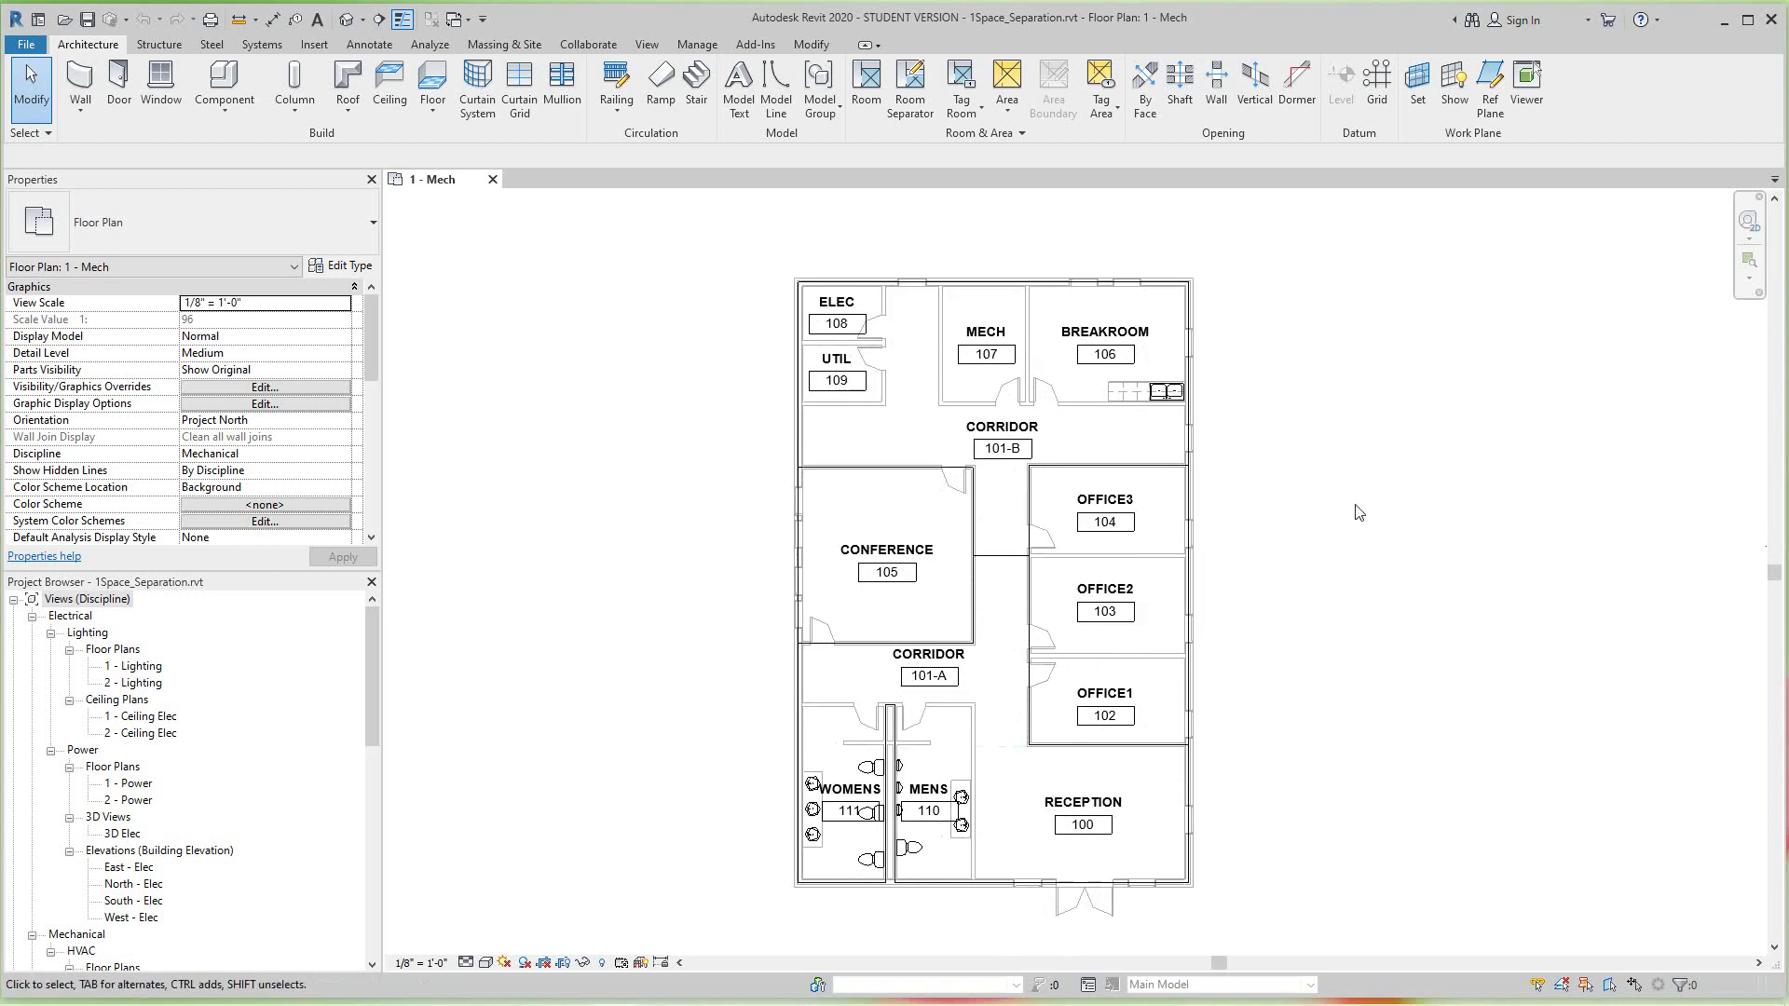
scroll(1231, 419, up, 1)
scroll(1232, 419, down, 1)
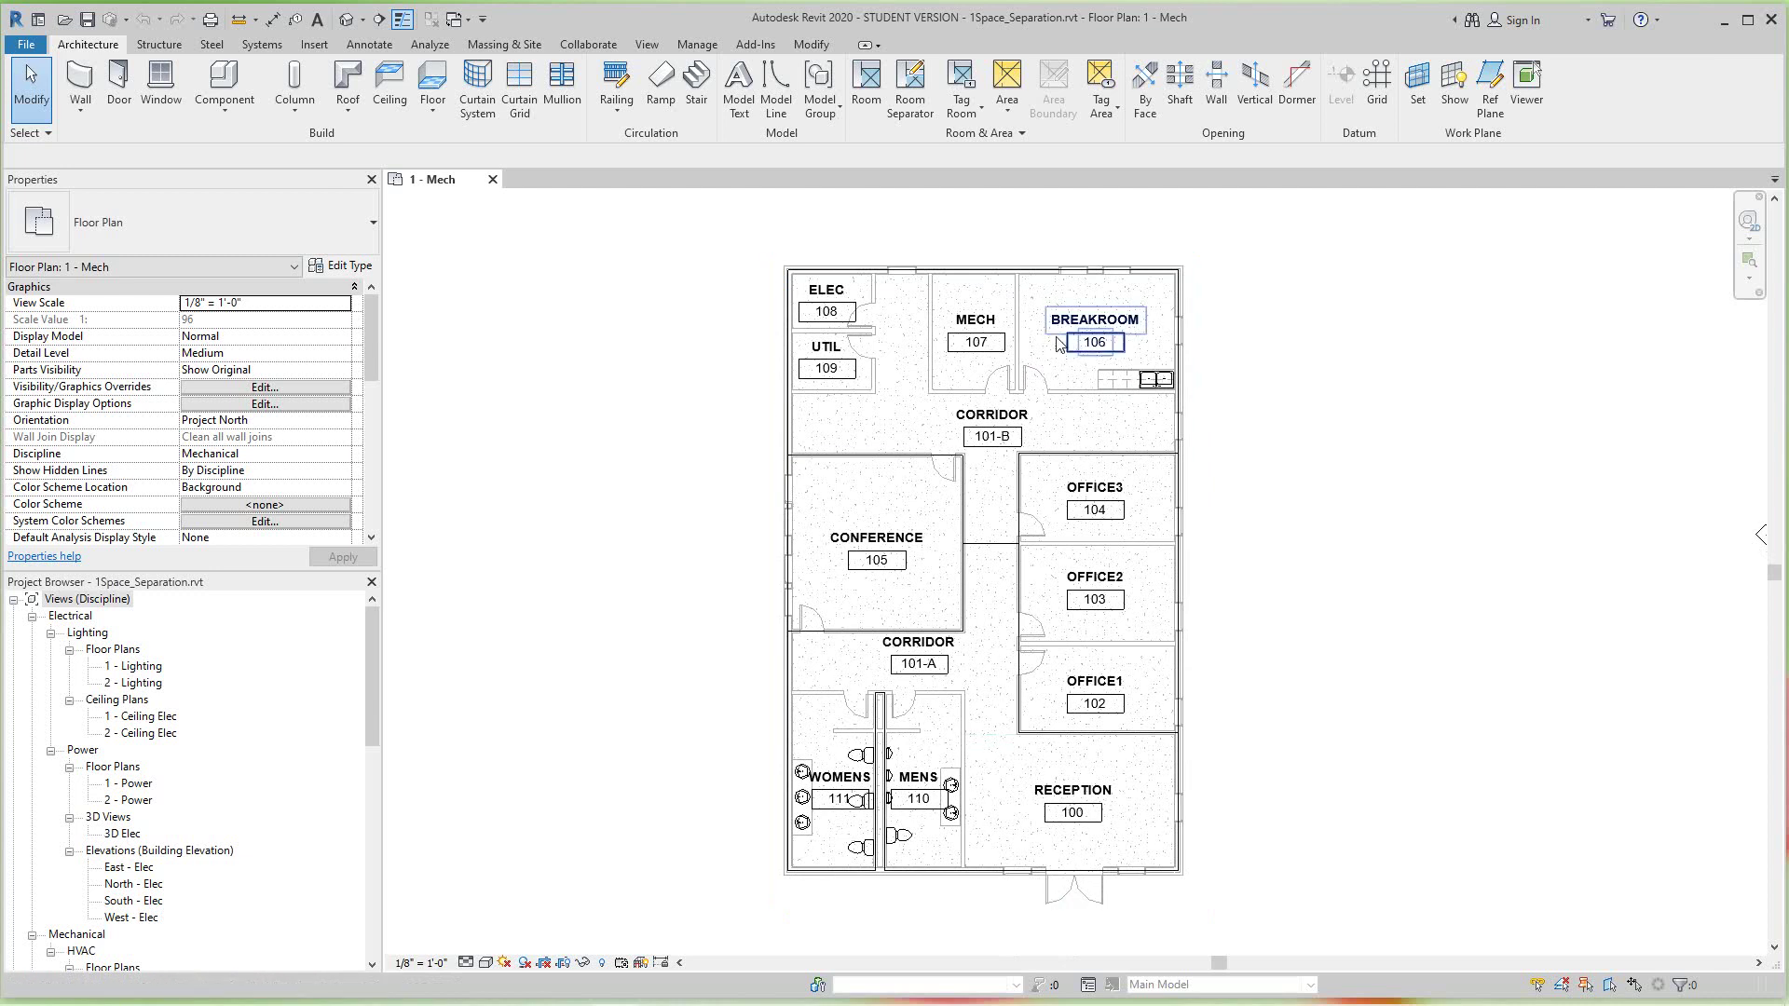
scroll(1243, 569, down, 1)
mouse_move(1244, 570)
middle_down()
mouse_move(1250, 522)
mouse_move(1258, 571)
middle_up()
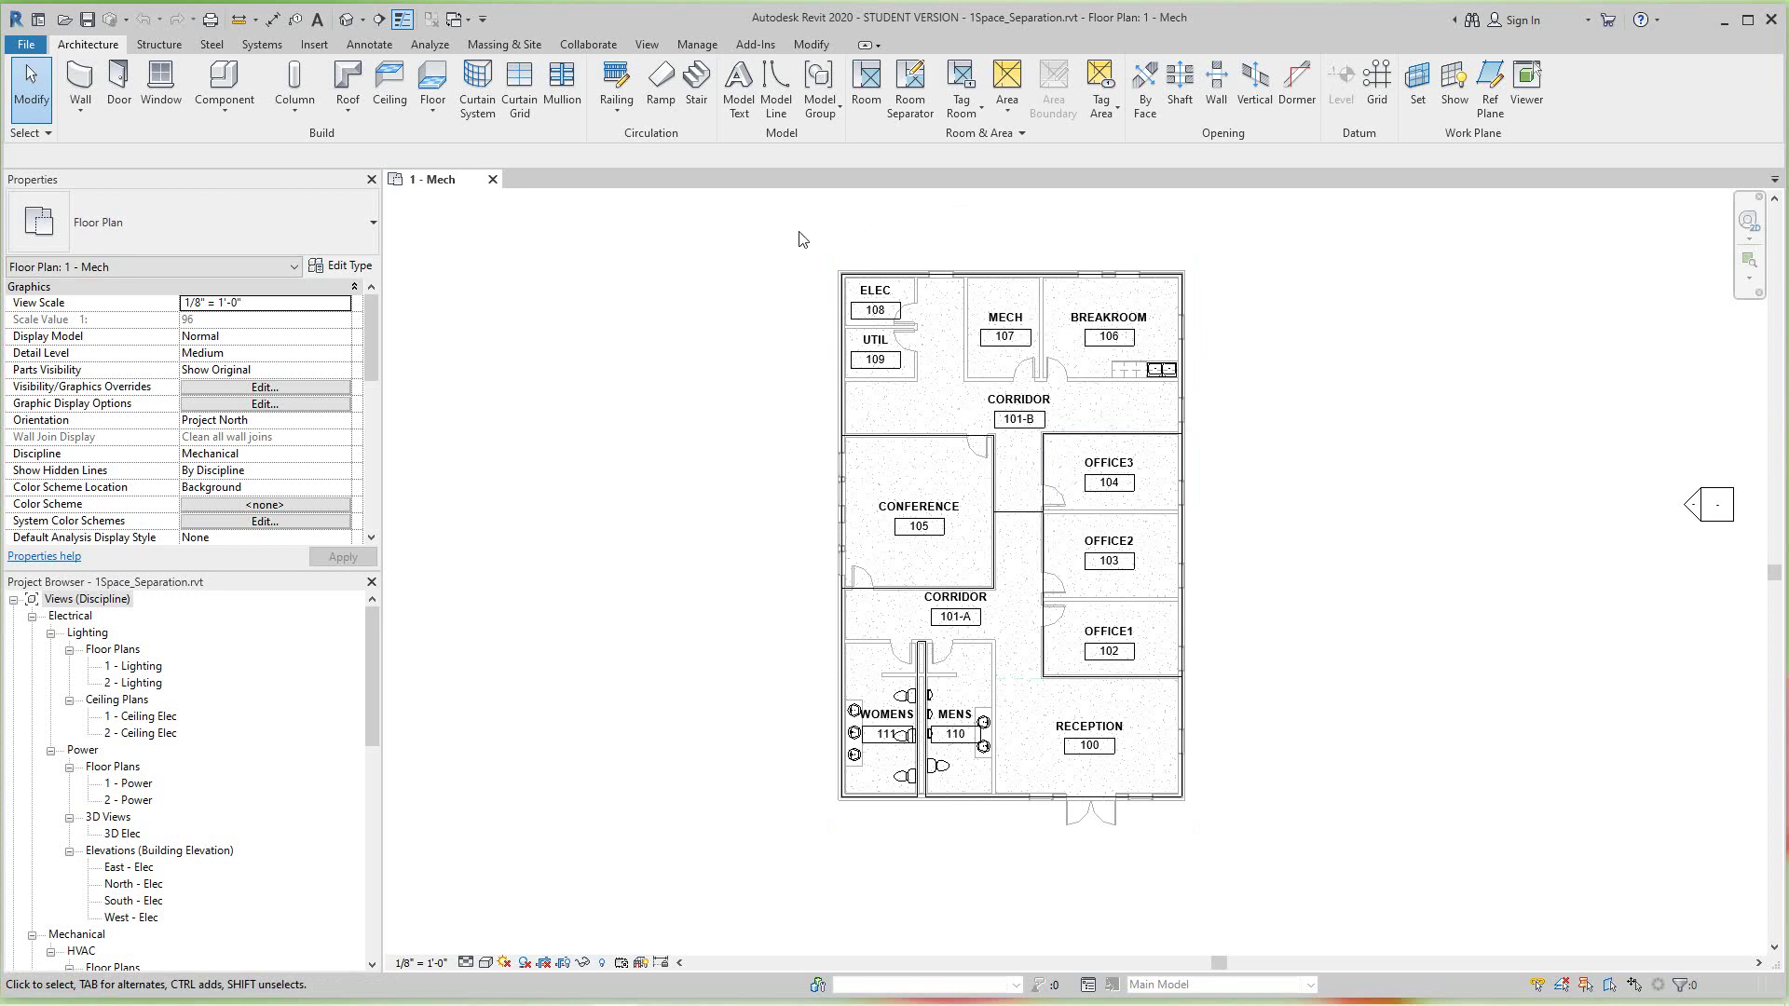
click(429, 45)
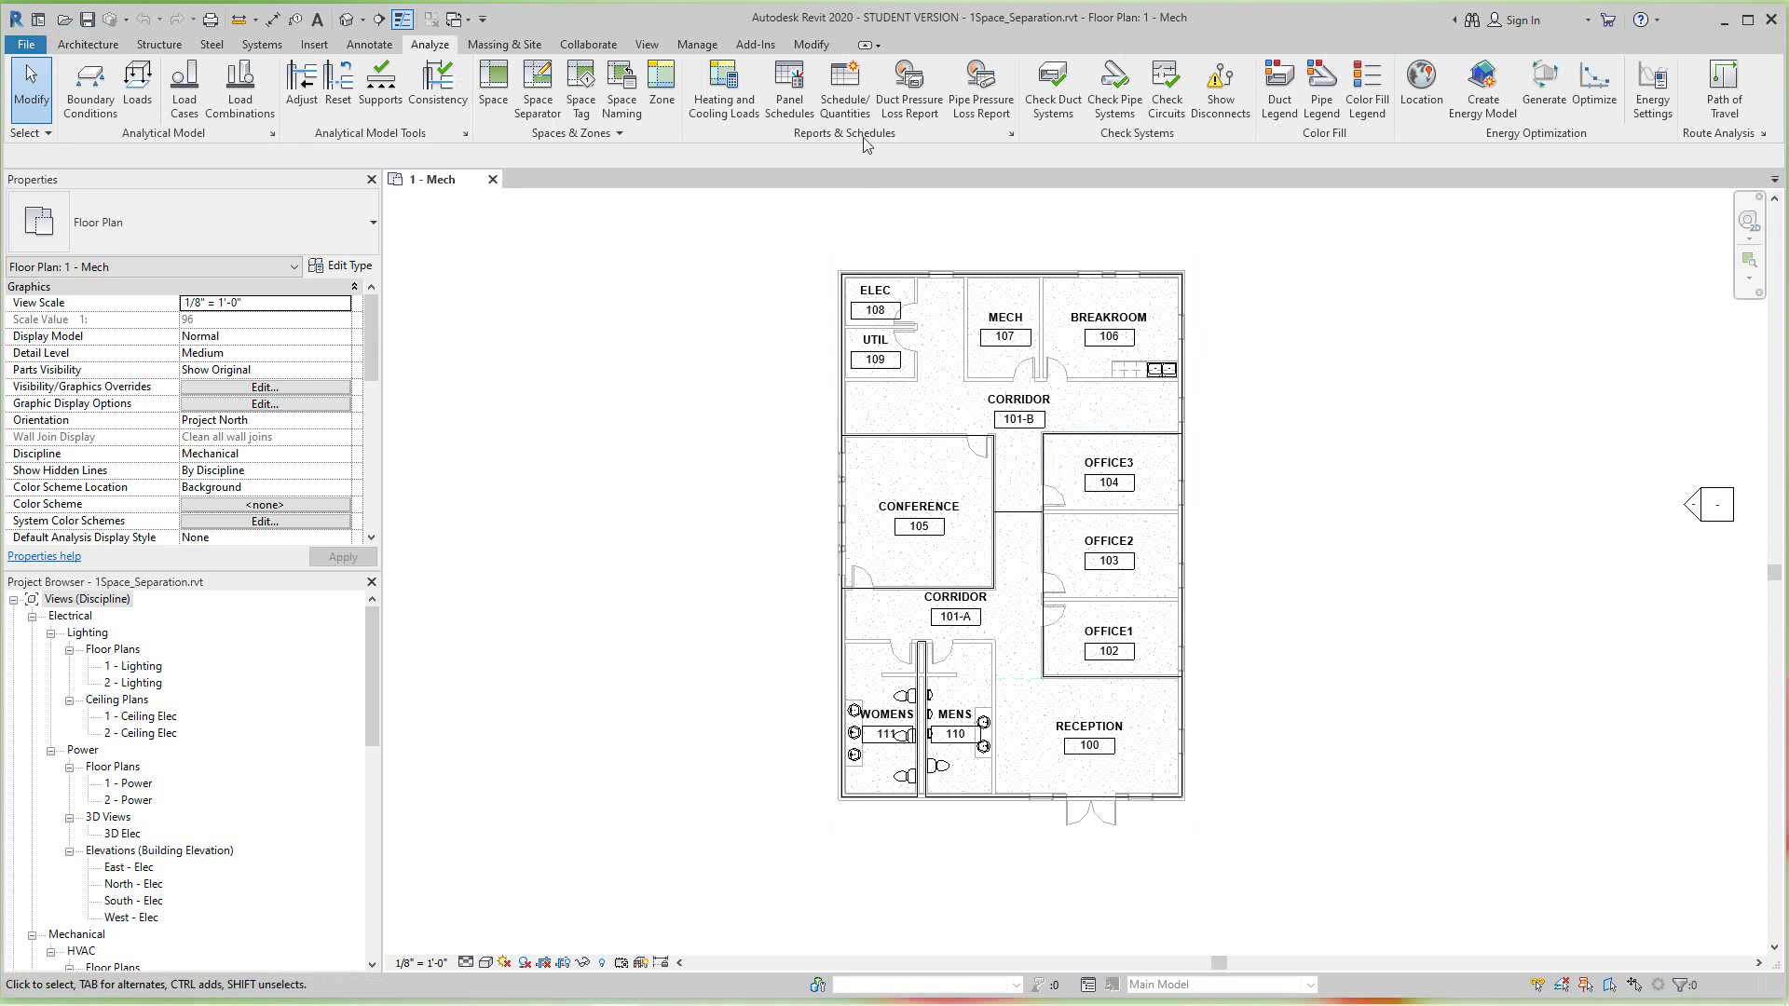
click(588, 140)
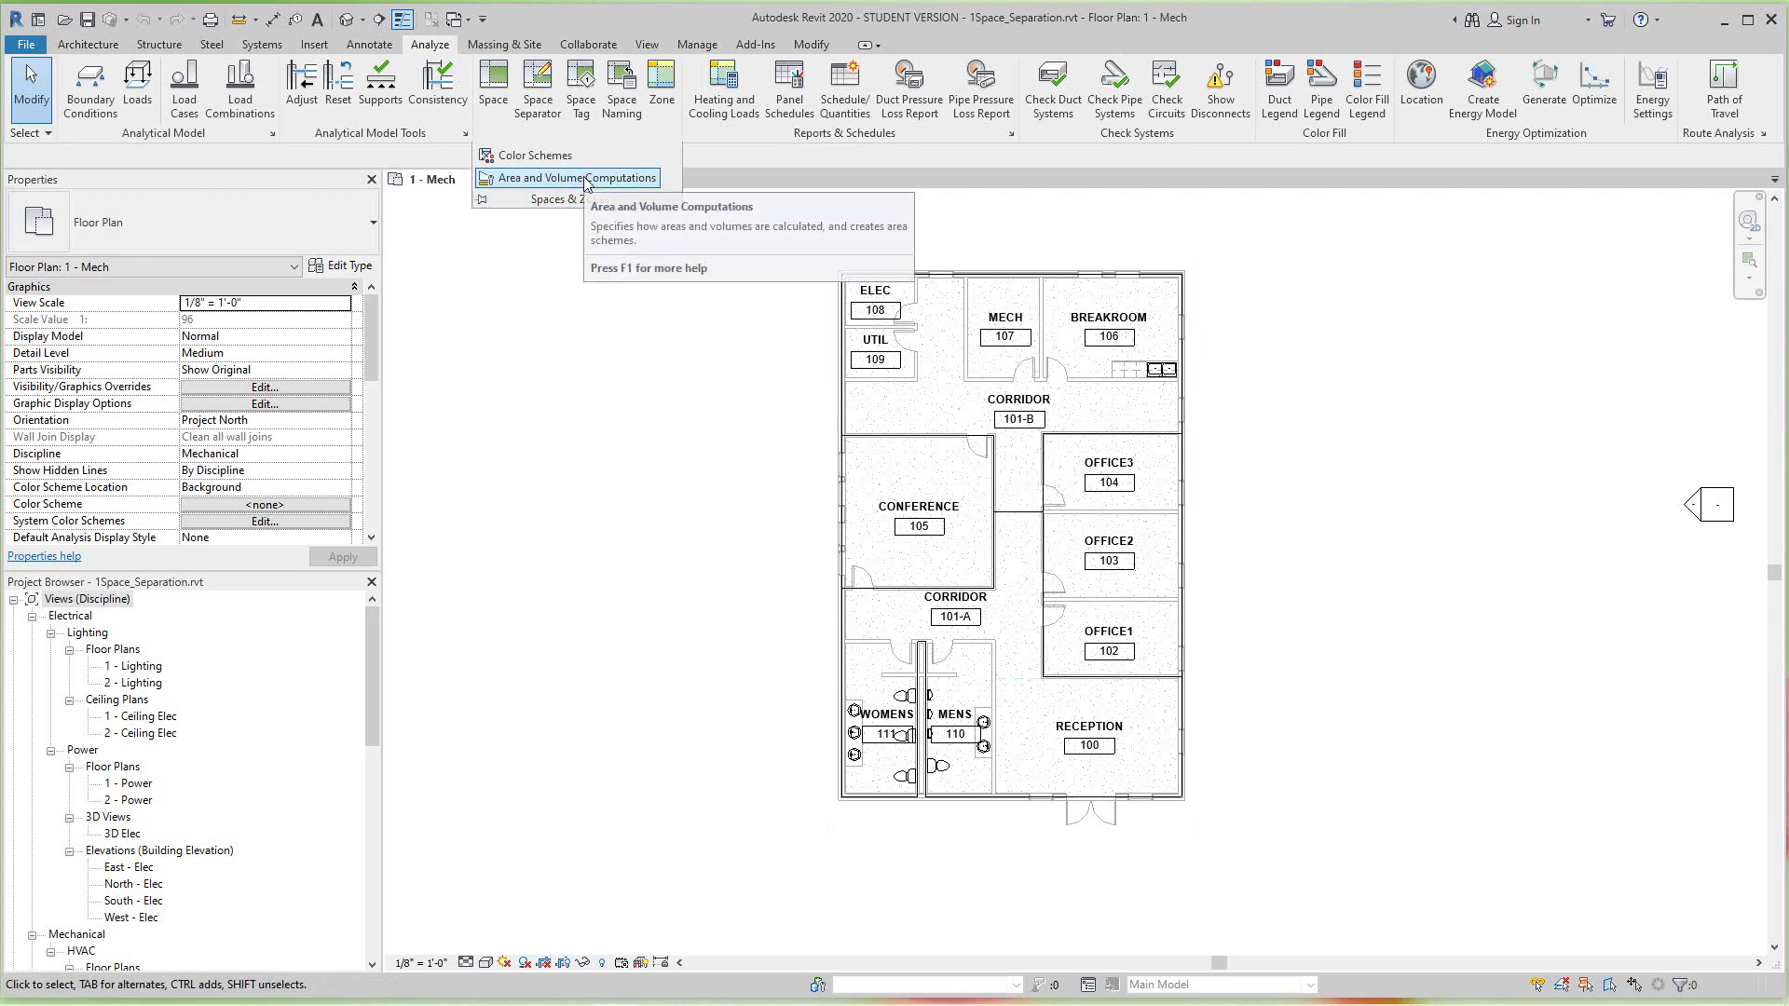
click(585, 179)
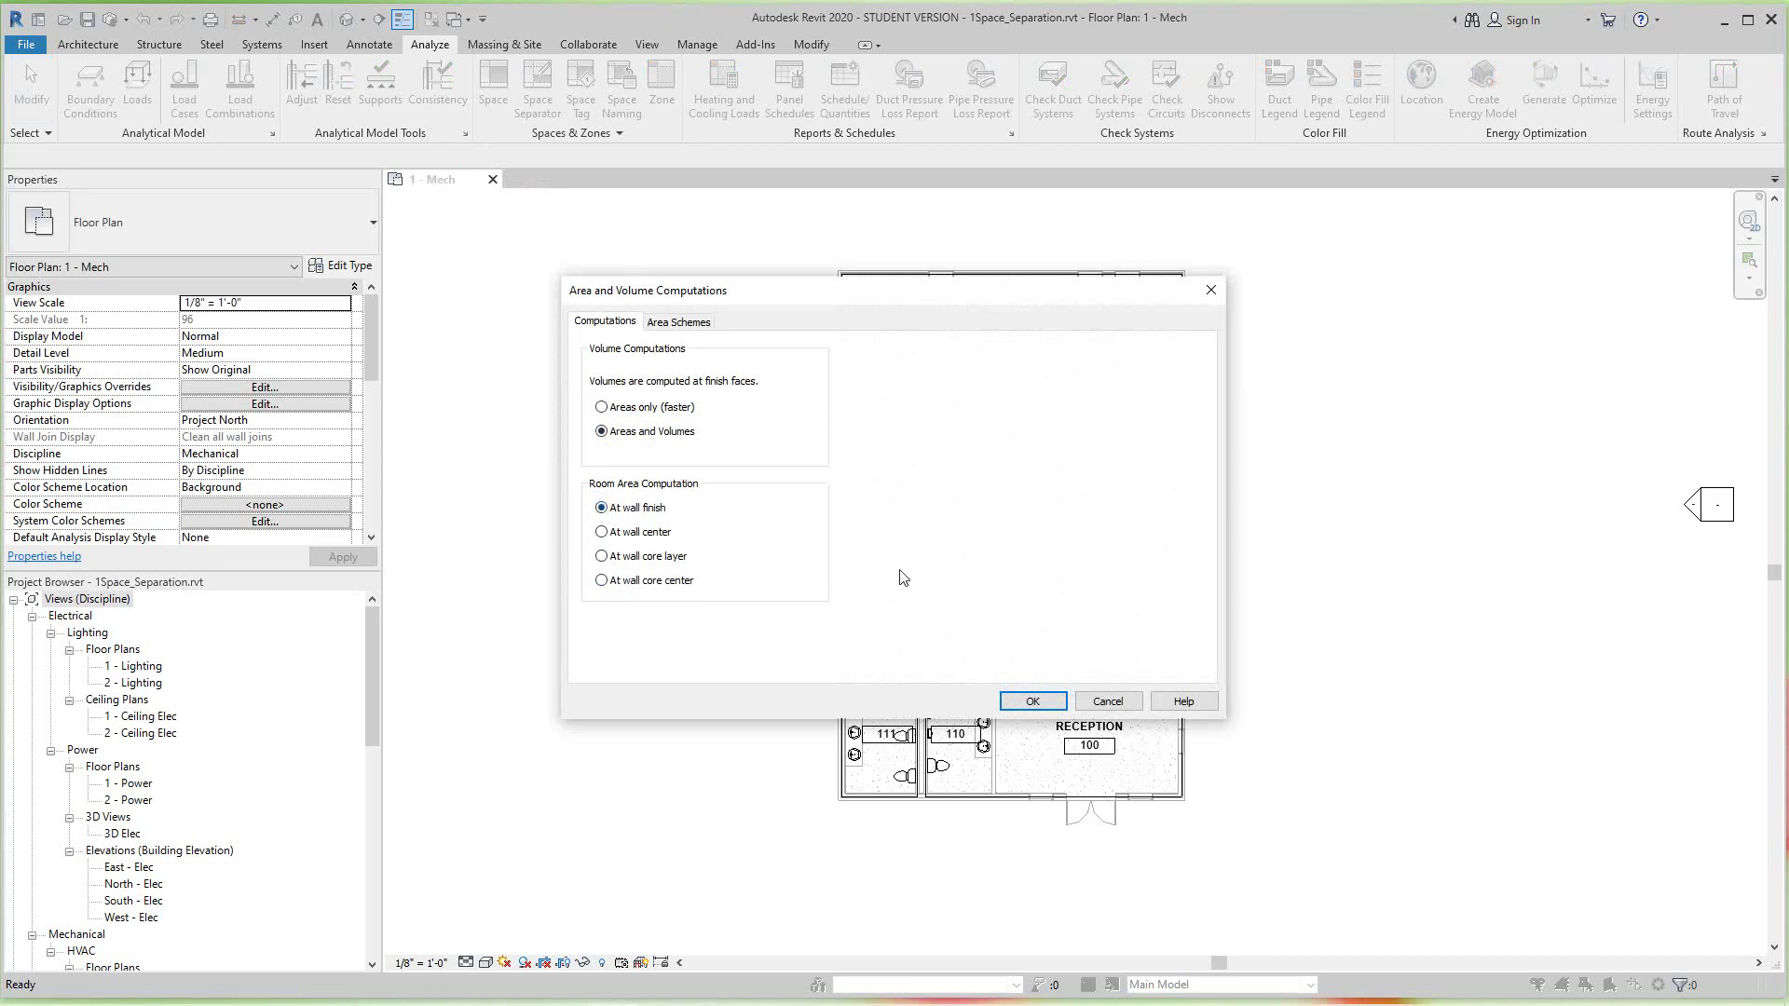
click(1032, 703)
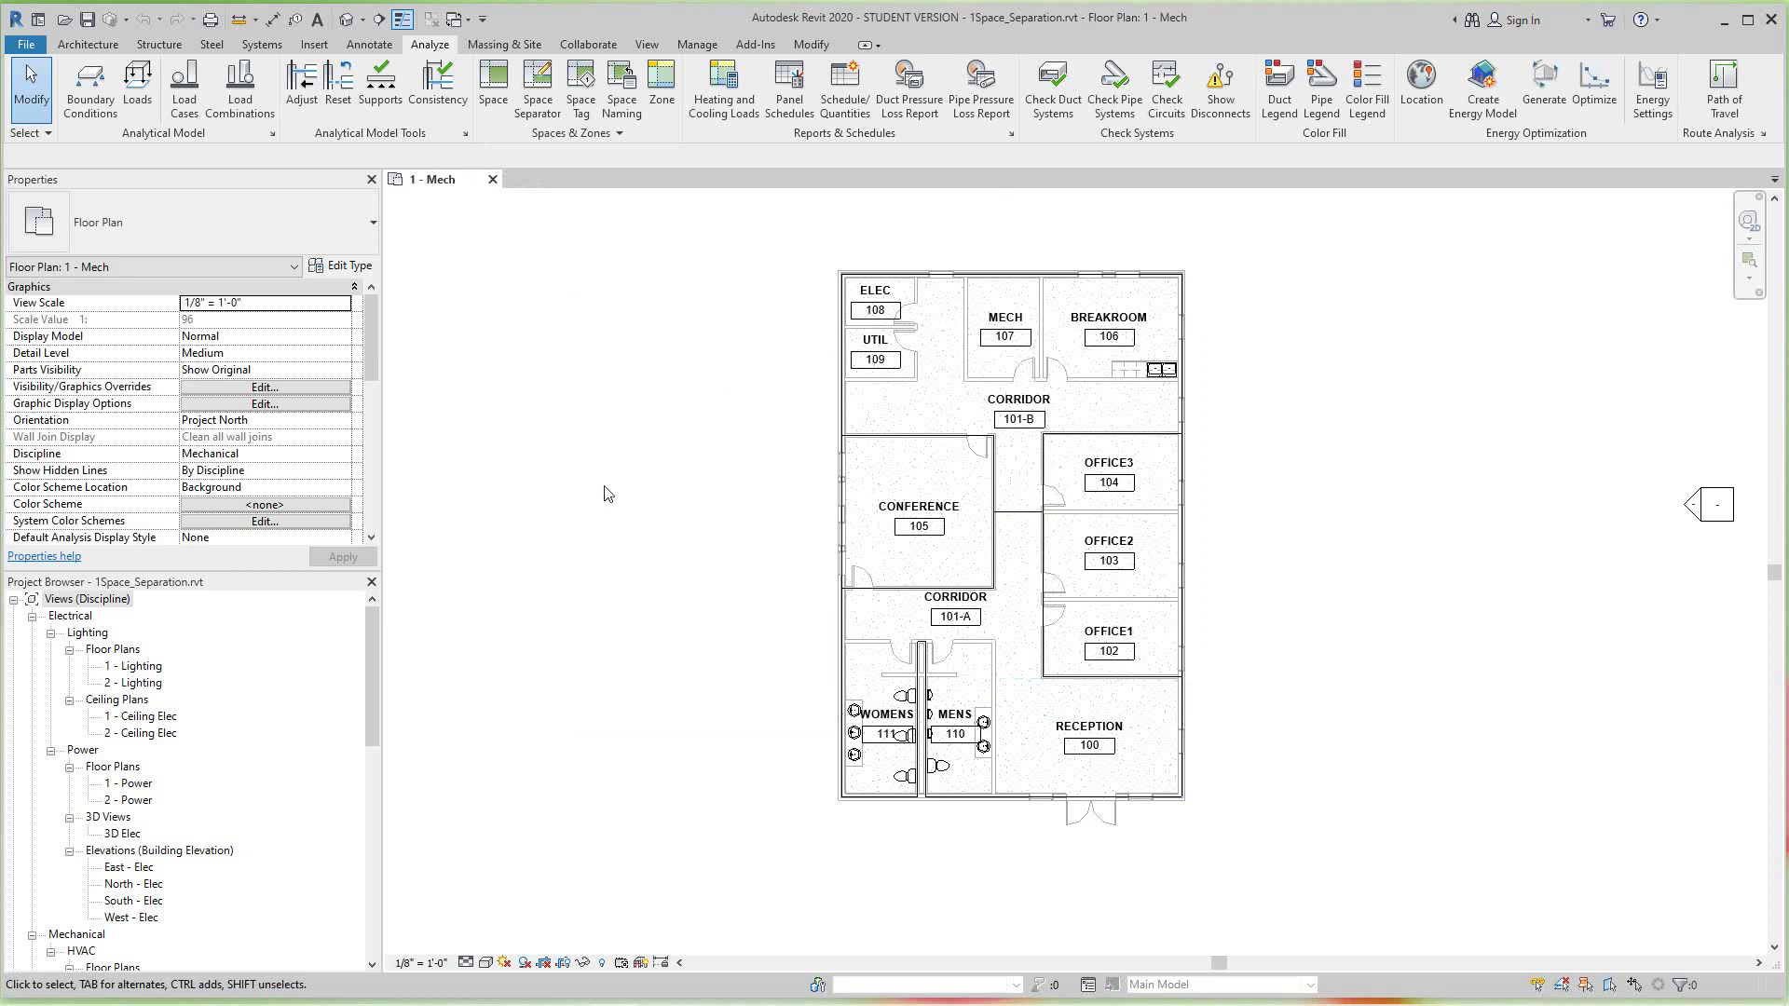
- Select the Conference space tag, open its Space Tag type properties and move the dialog aside
scroll(605, 494, up, 1)
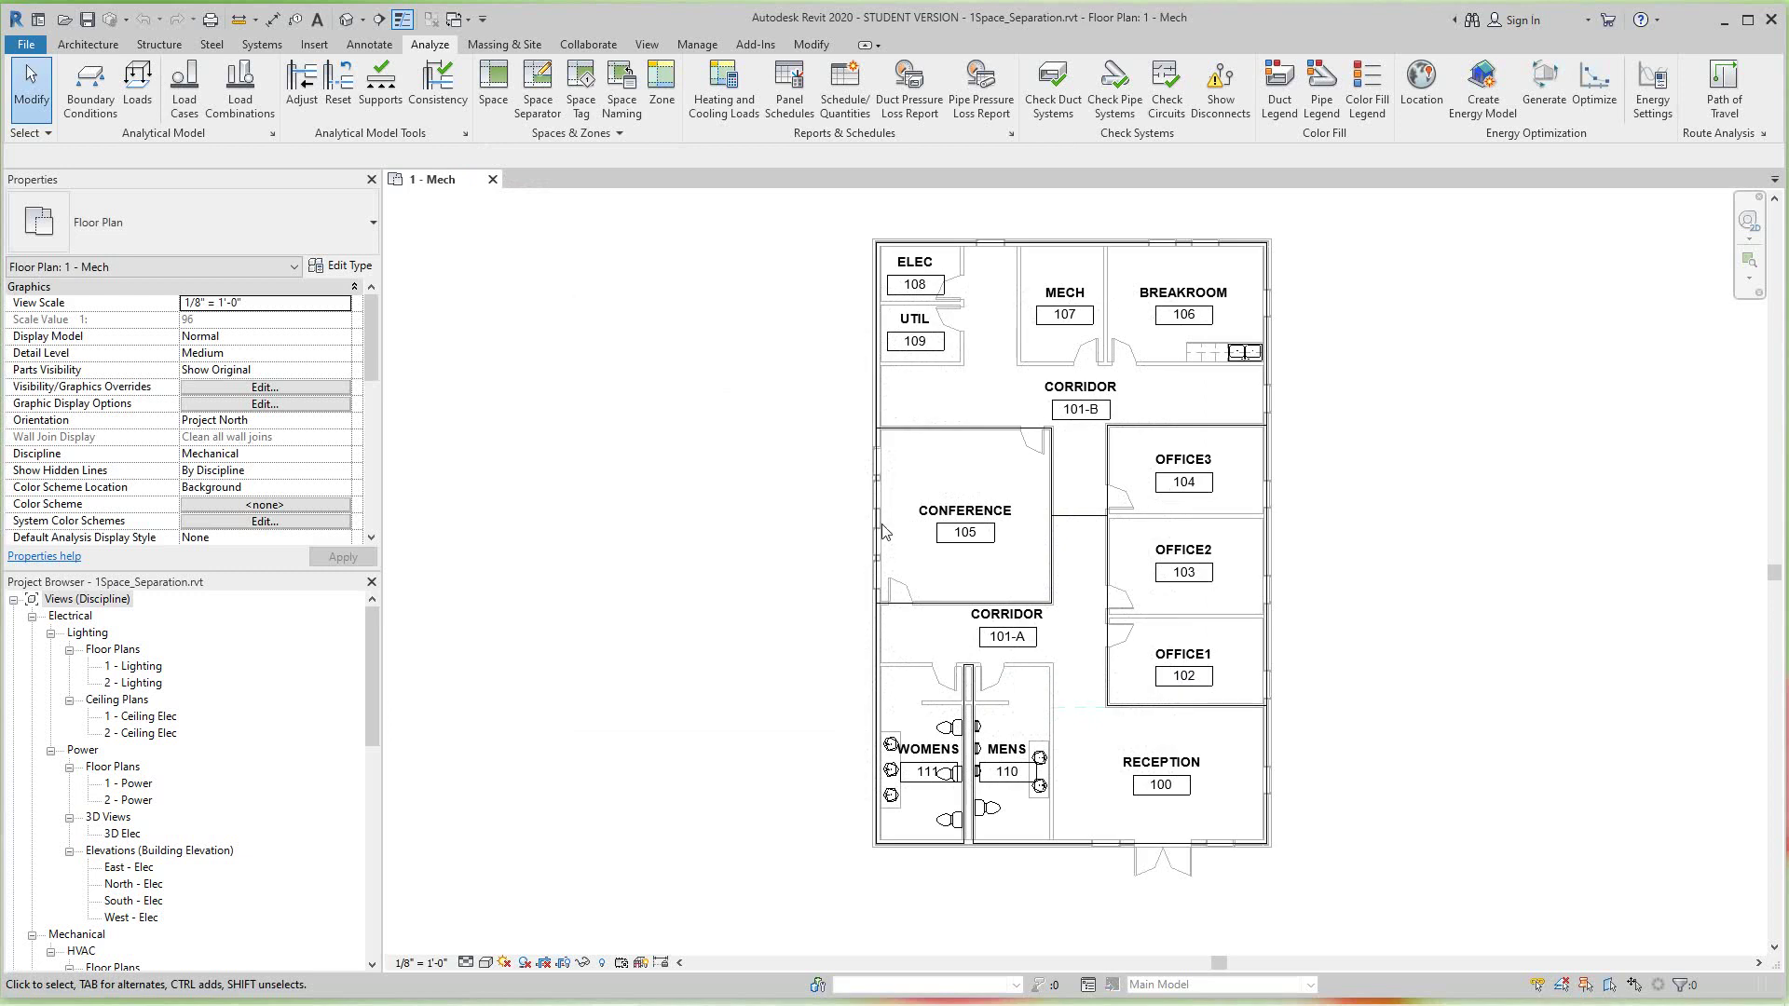
click(944, 548)
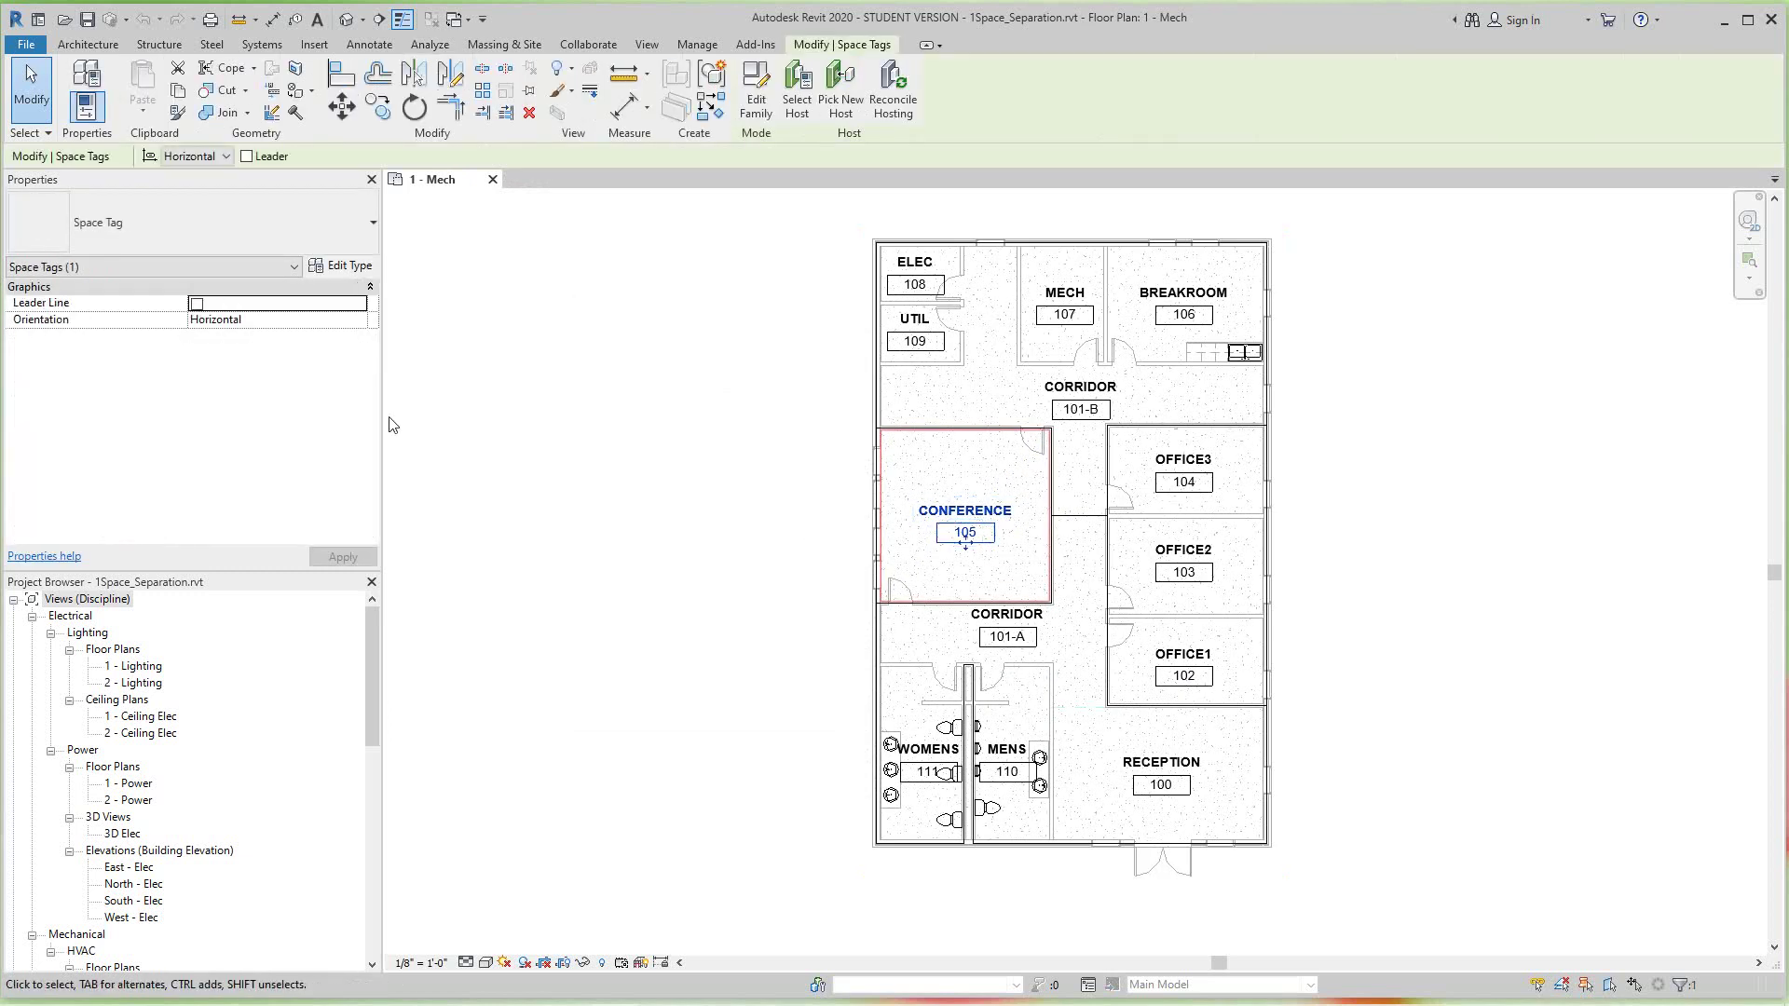
click(338, 267)
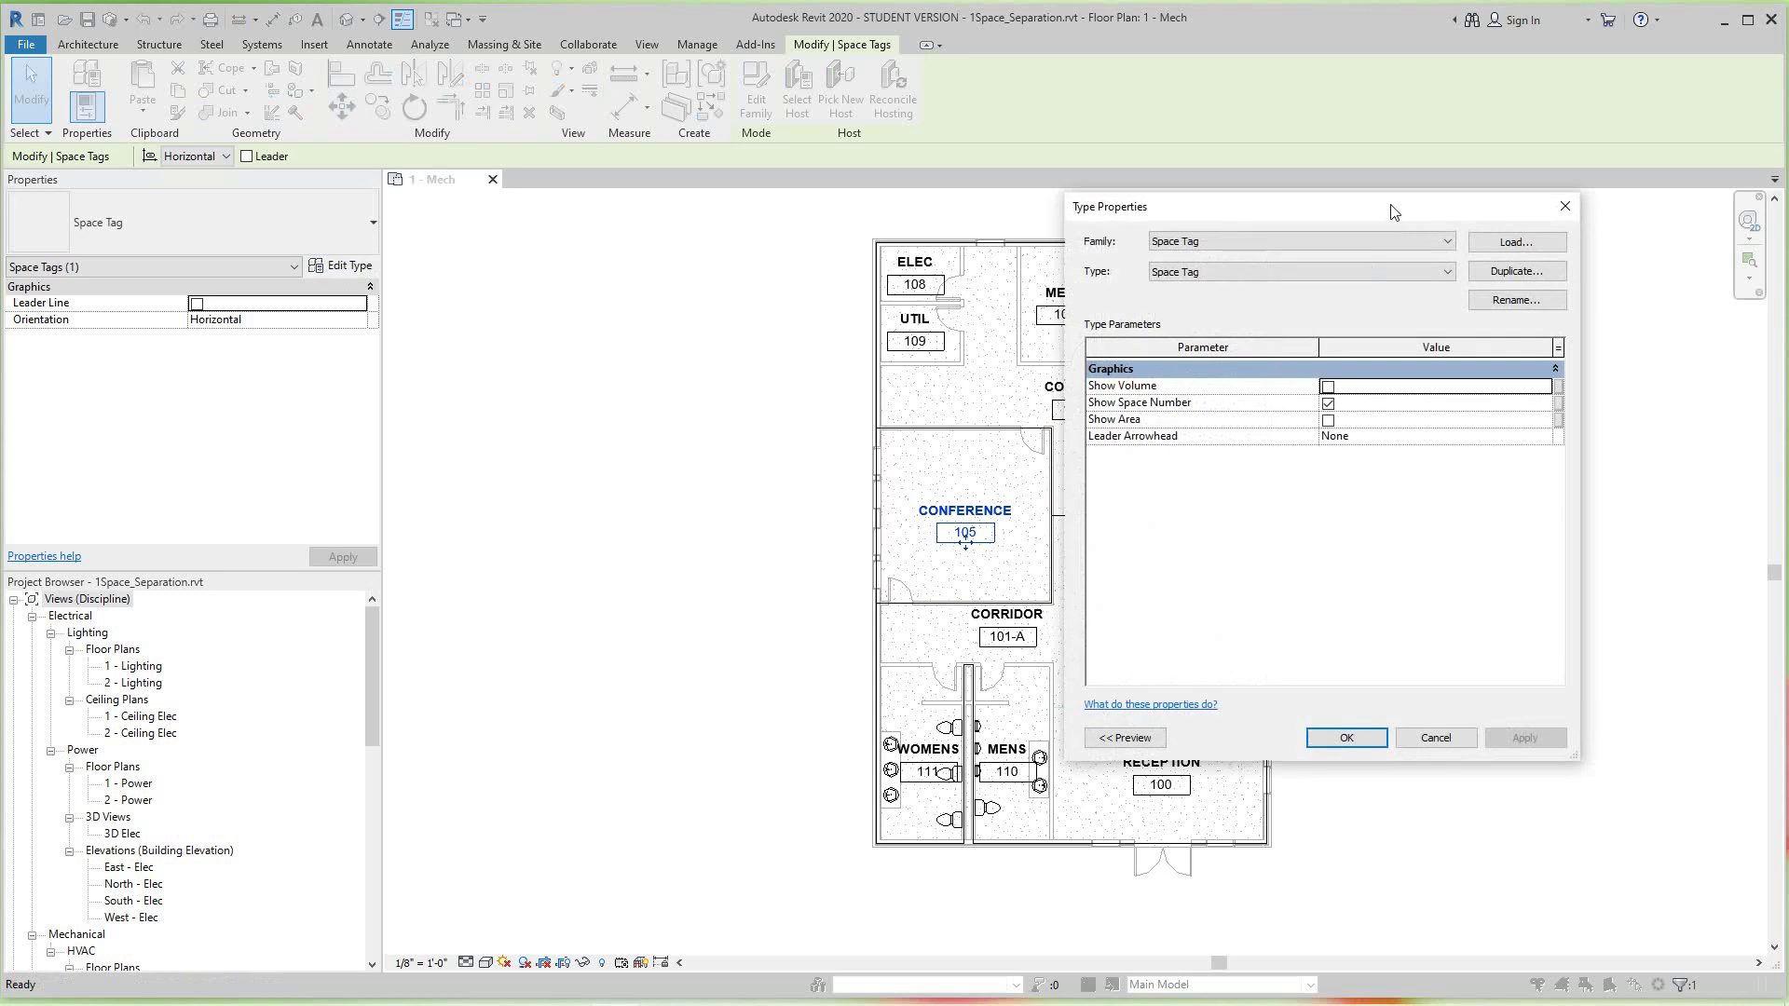
drag(1392, 208, 671, 306)
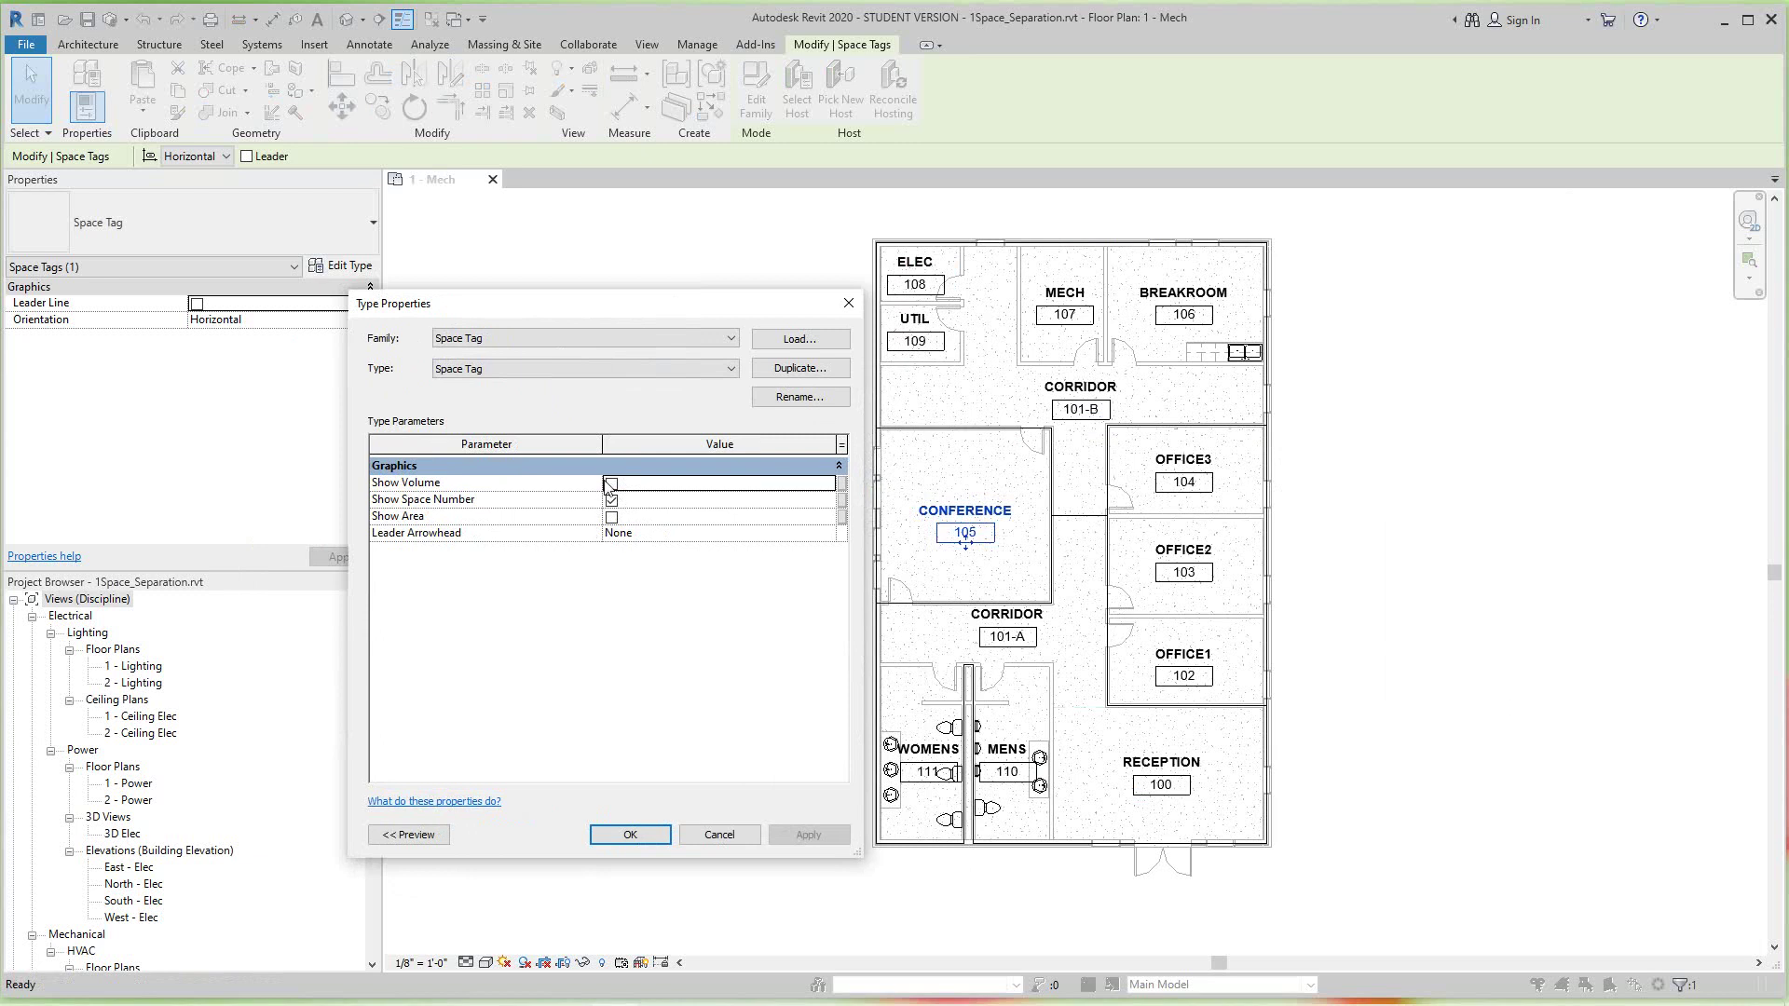
drag(610, 315, 586, 293)
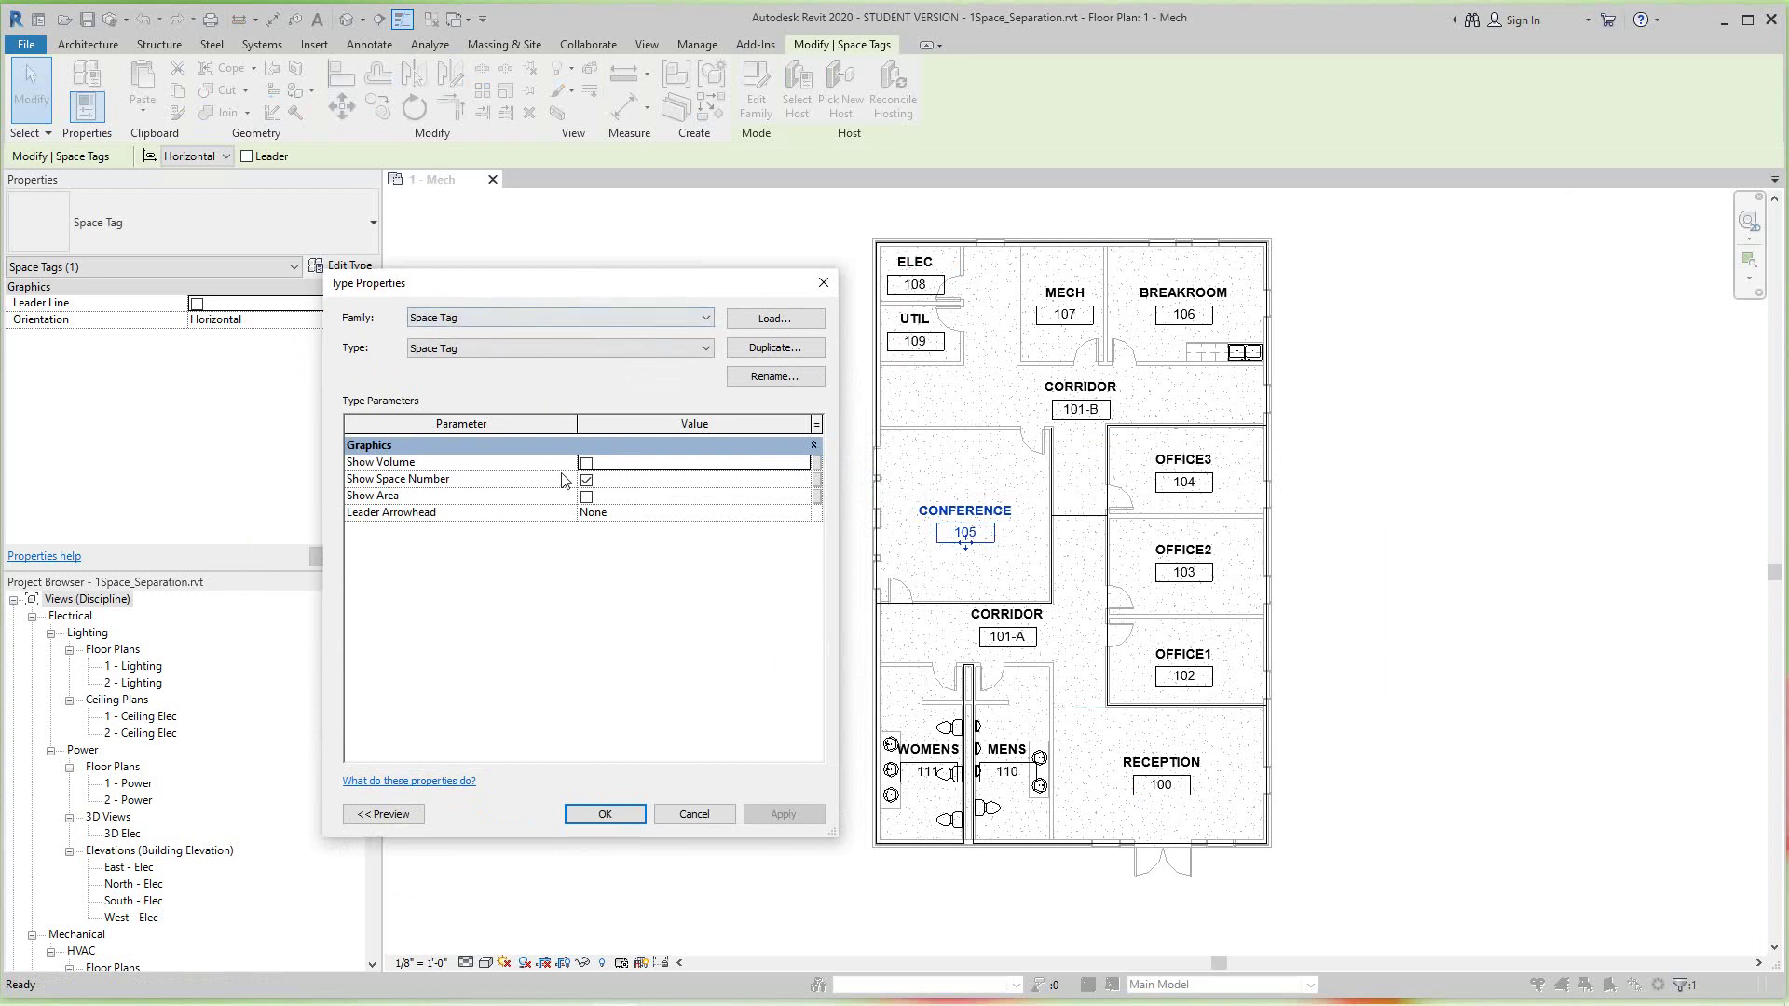
- Turn on Show Area and turn off Show Volume in the Space Tag type, applying each change
click(586, 497)
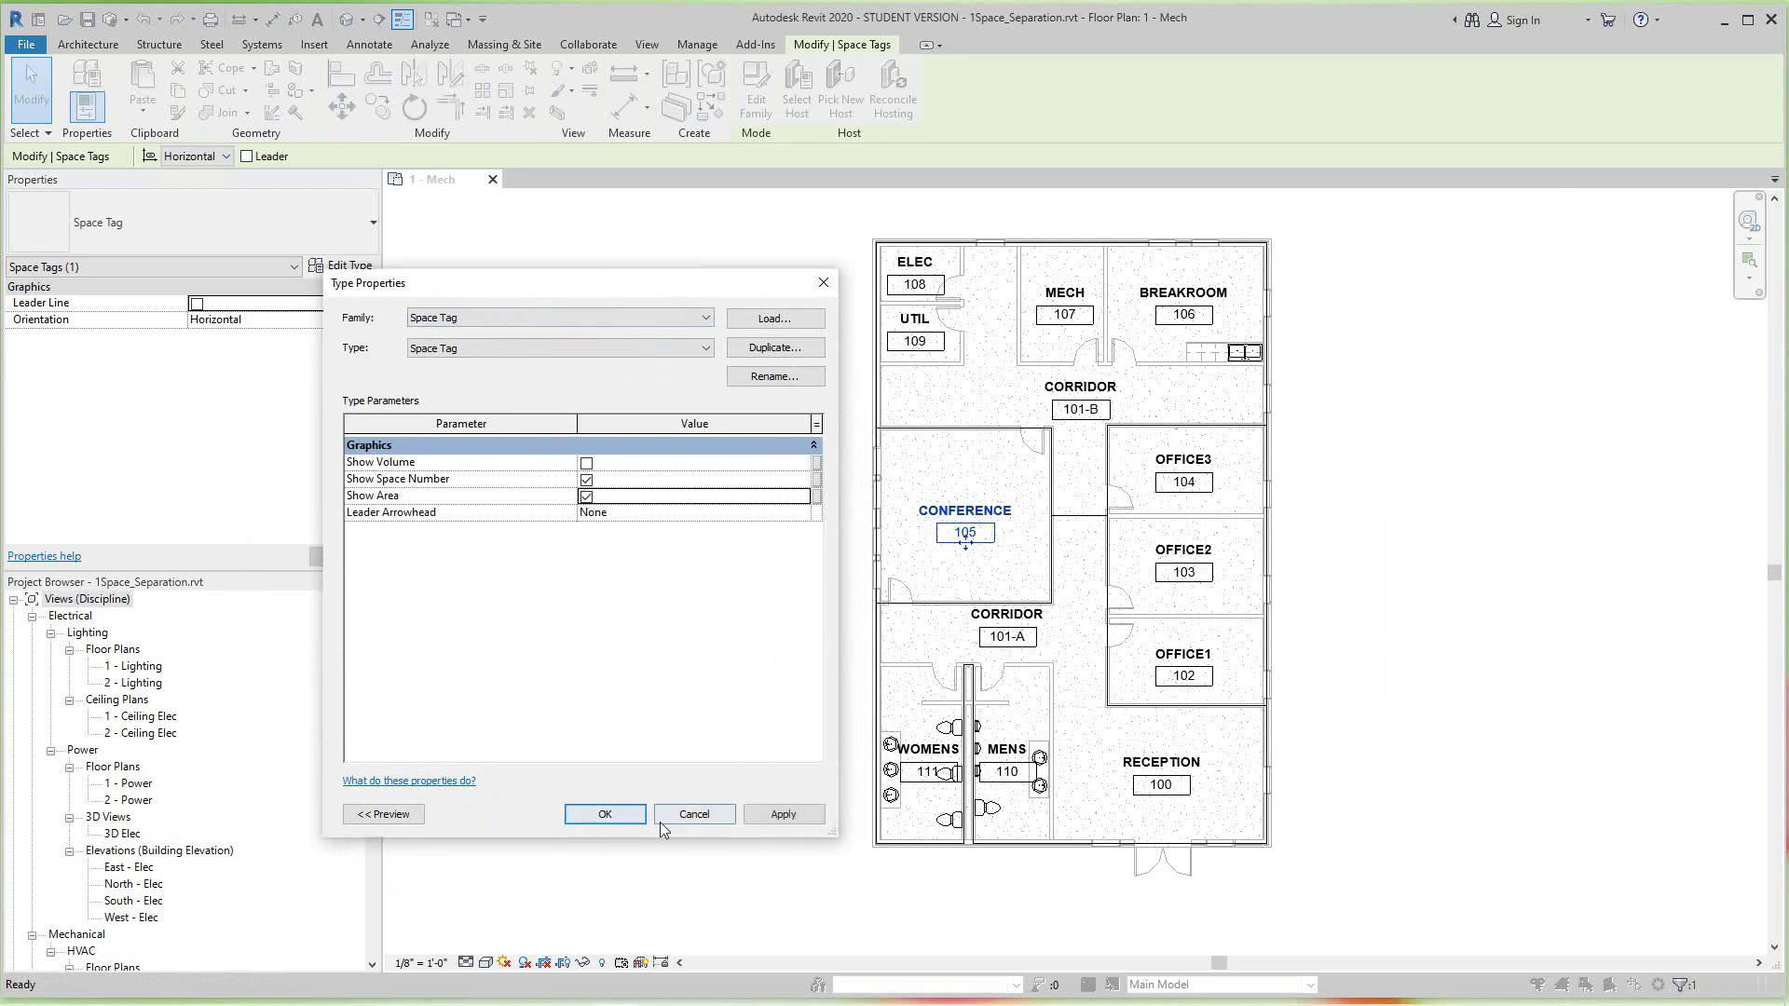
click(783, 820)
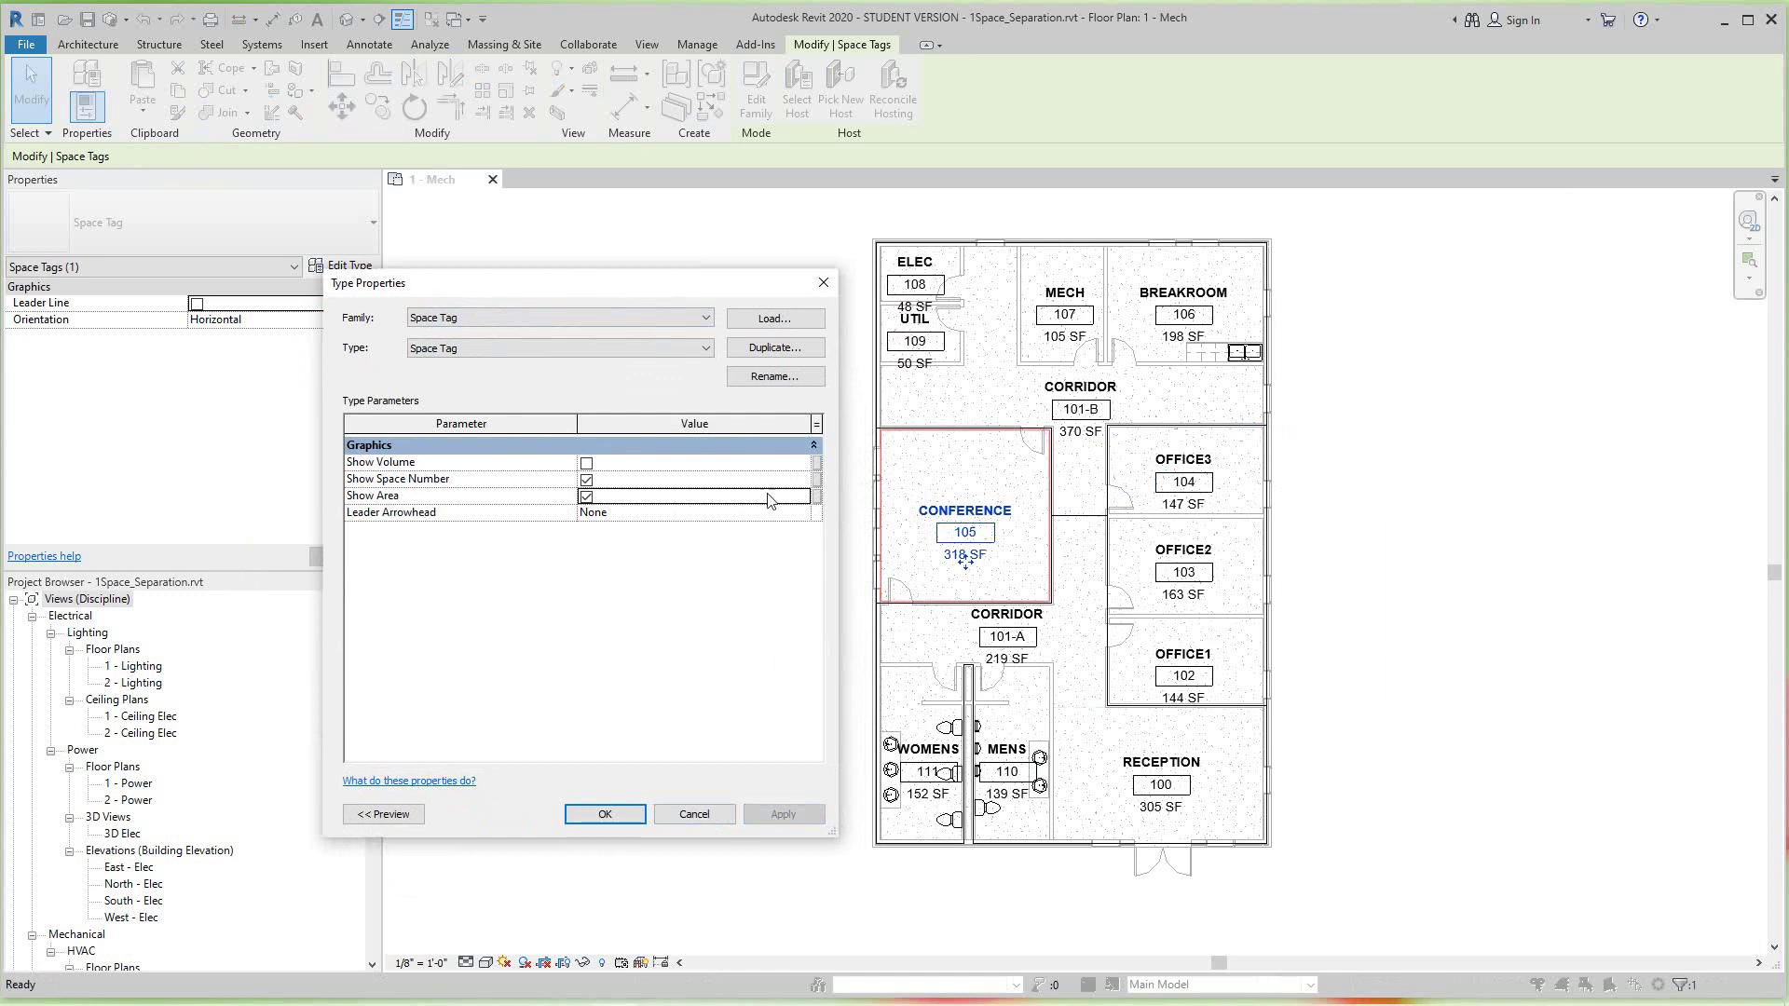
click(587, 496)
click(585, 463)
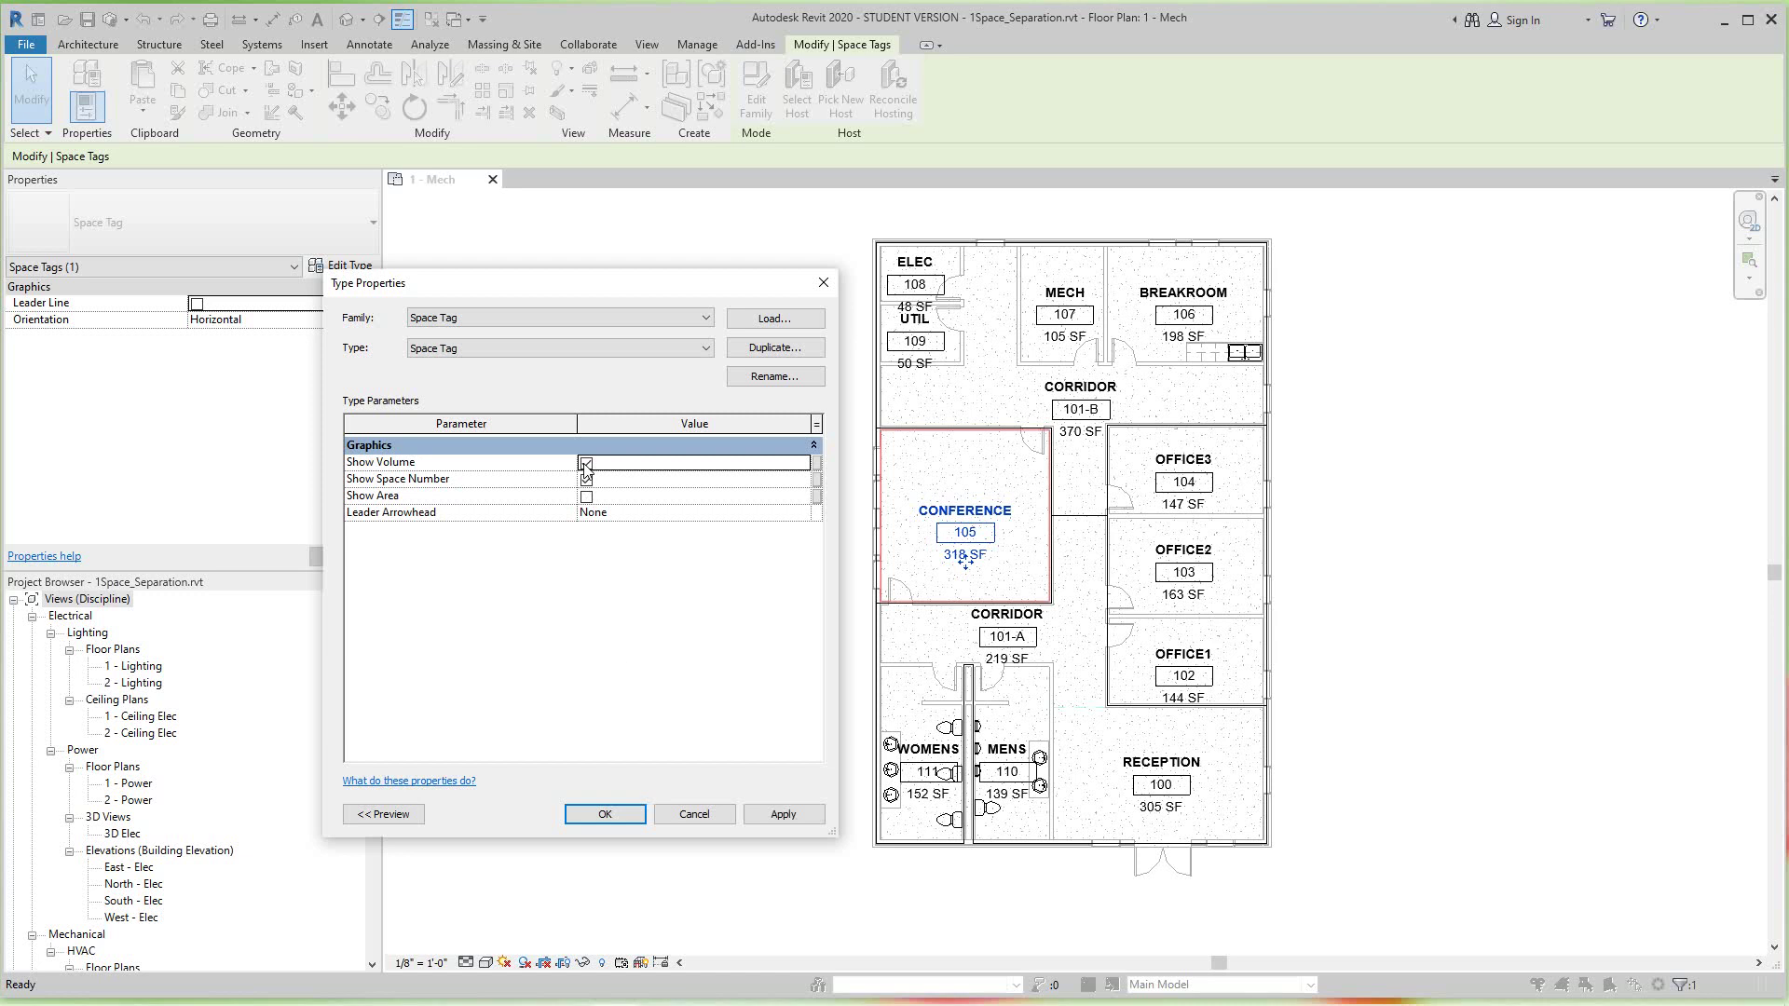
click(803, 814)
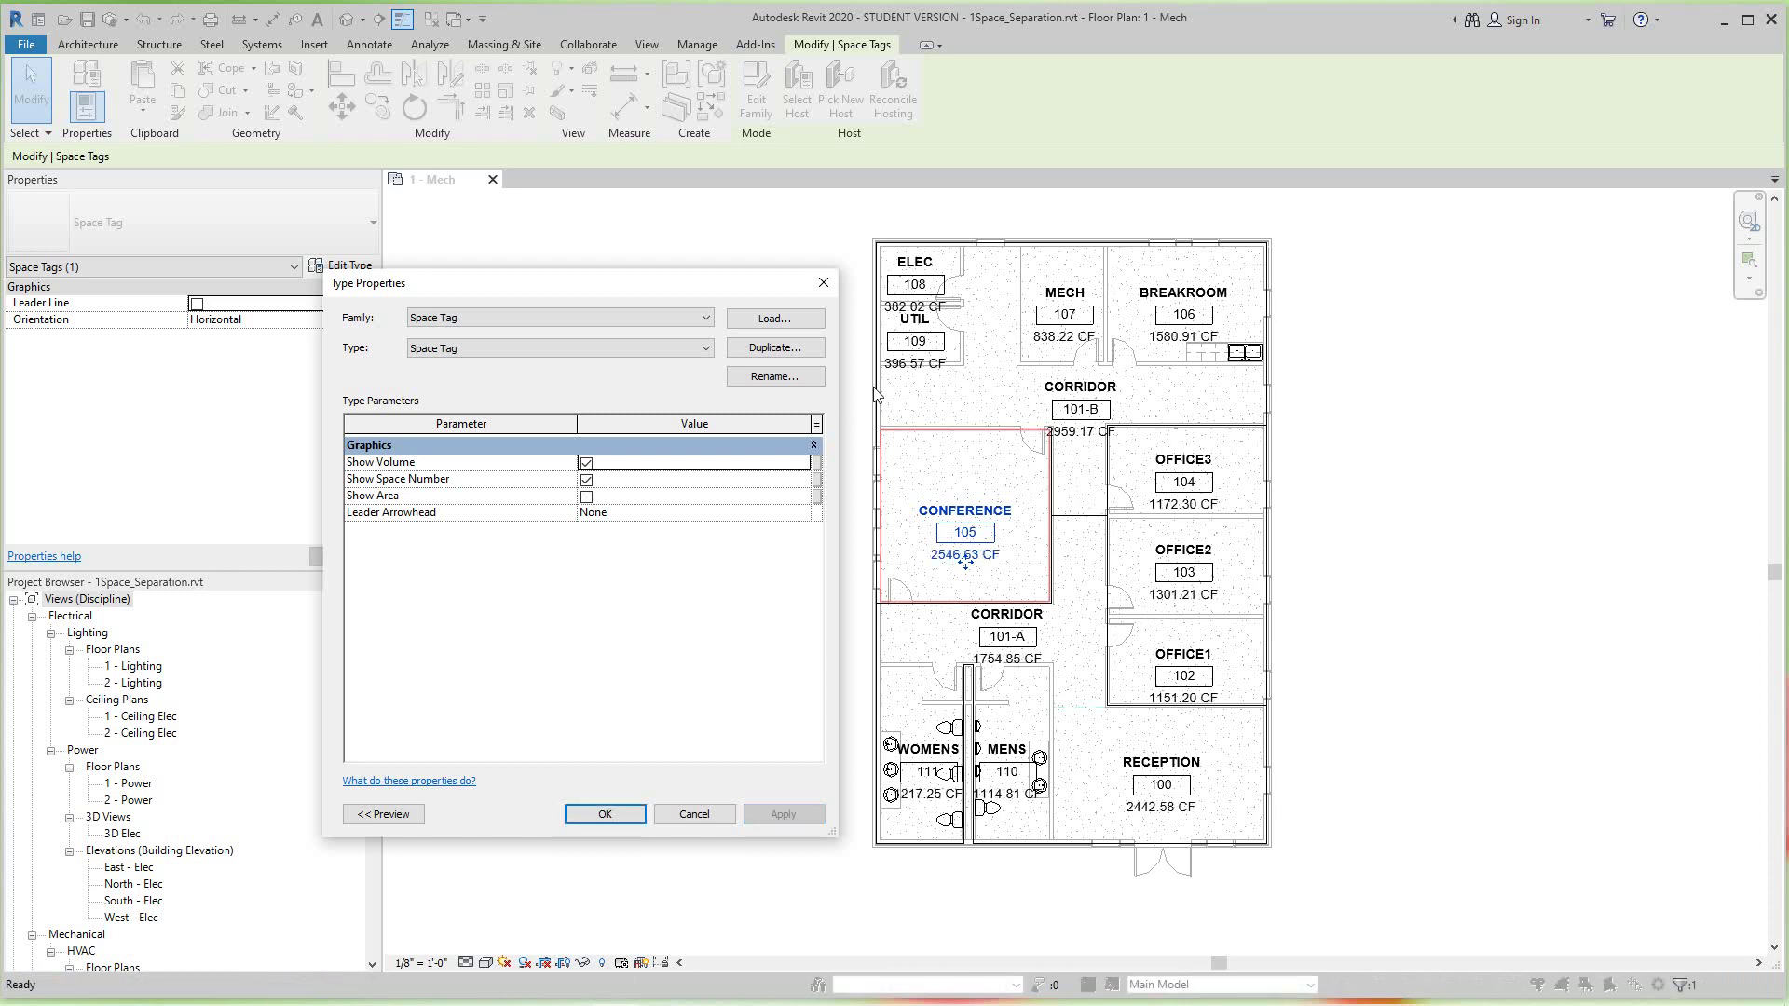
click(586, 496)
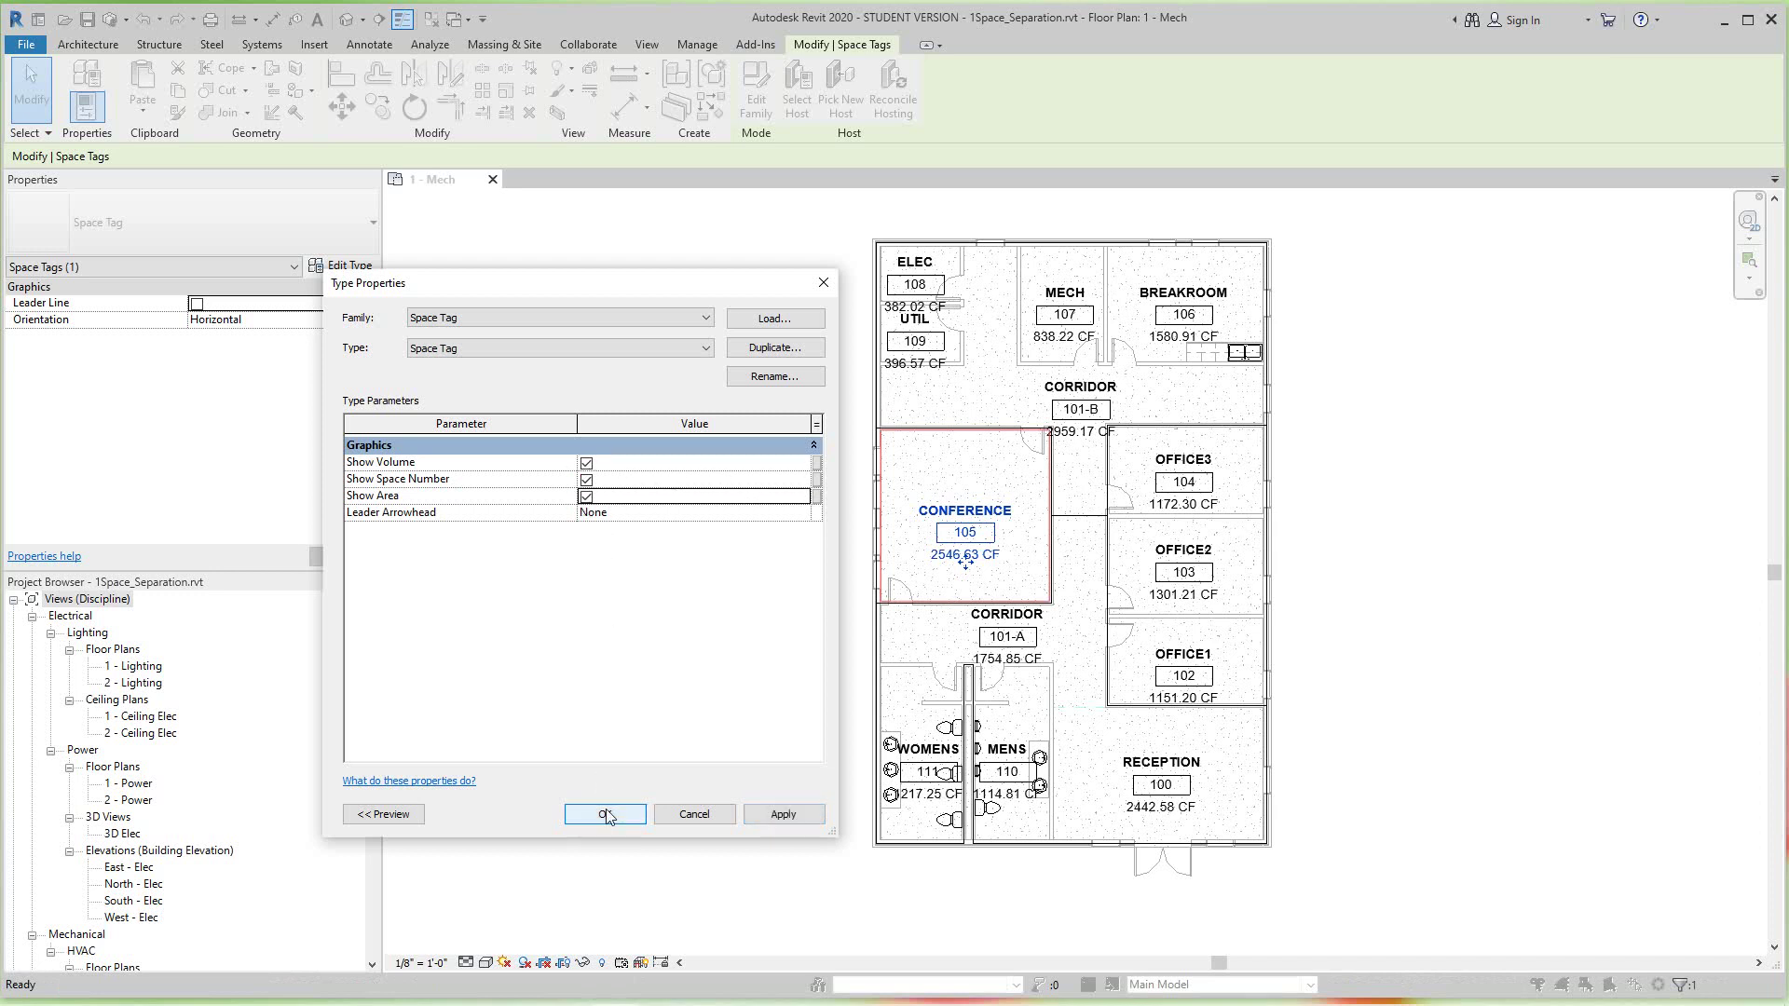
click(779, 815)
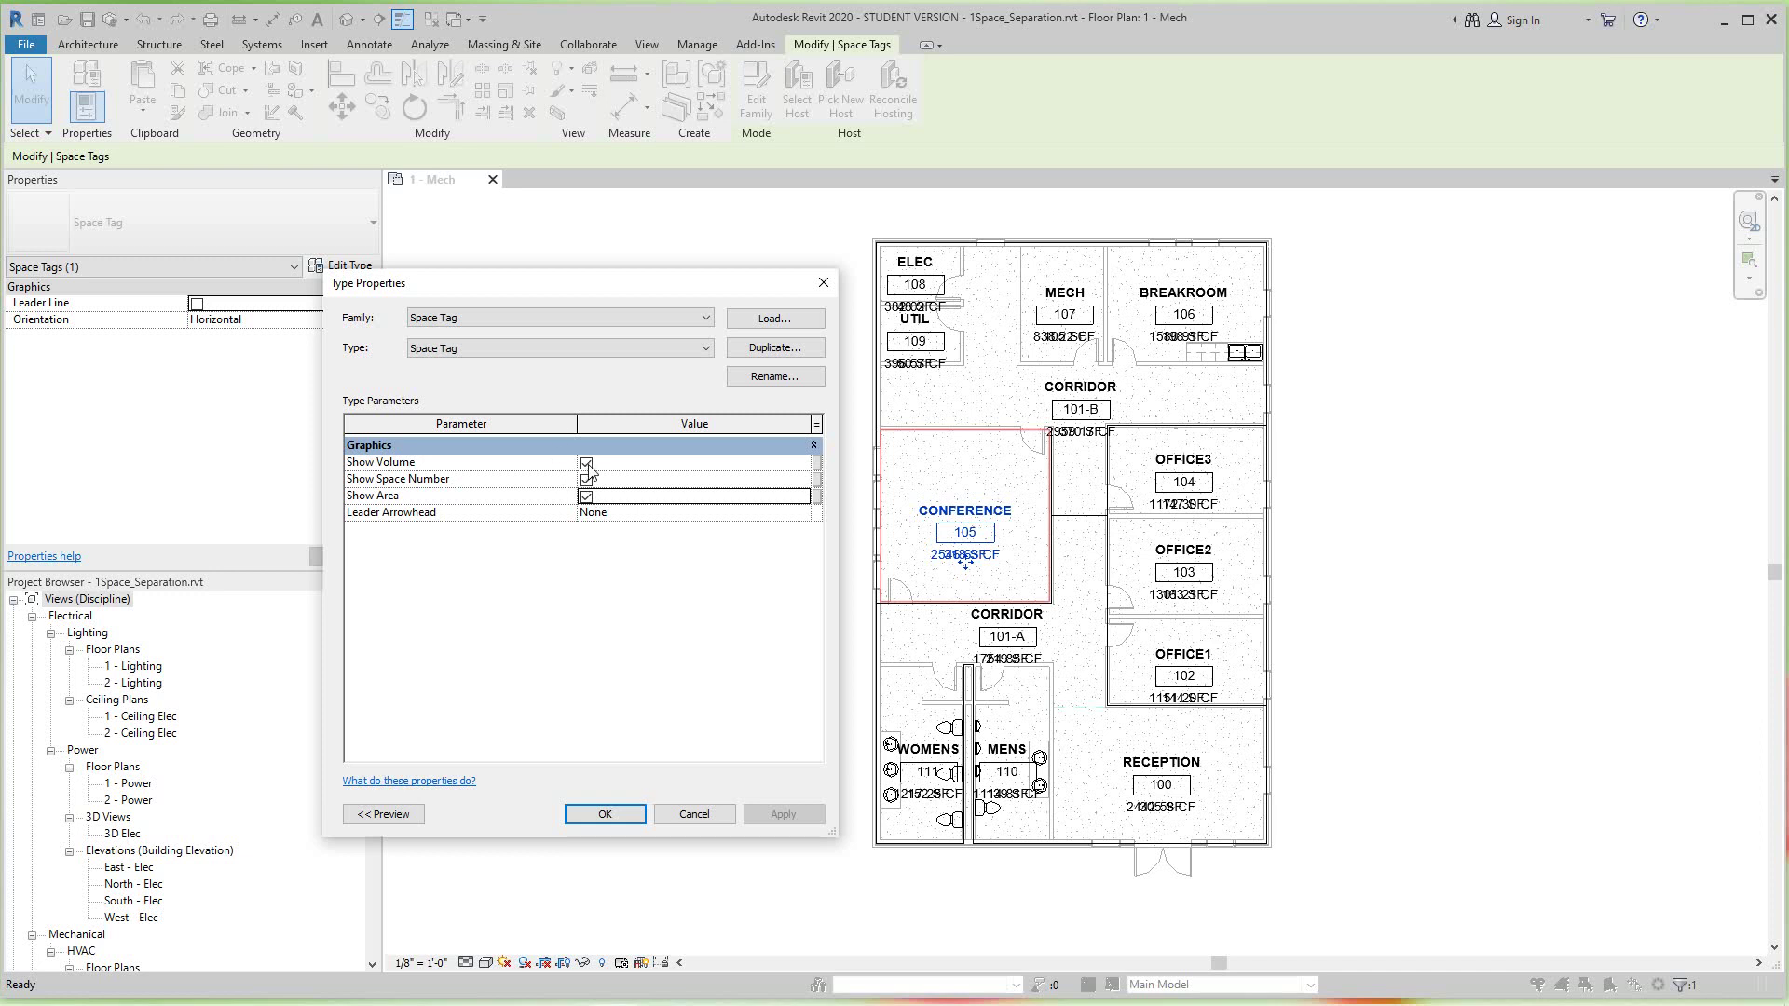
click(587, 463)
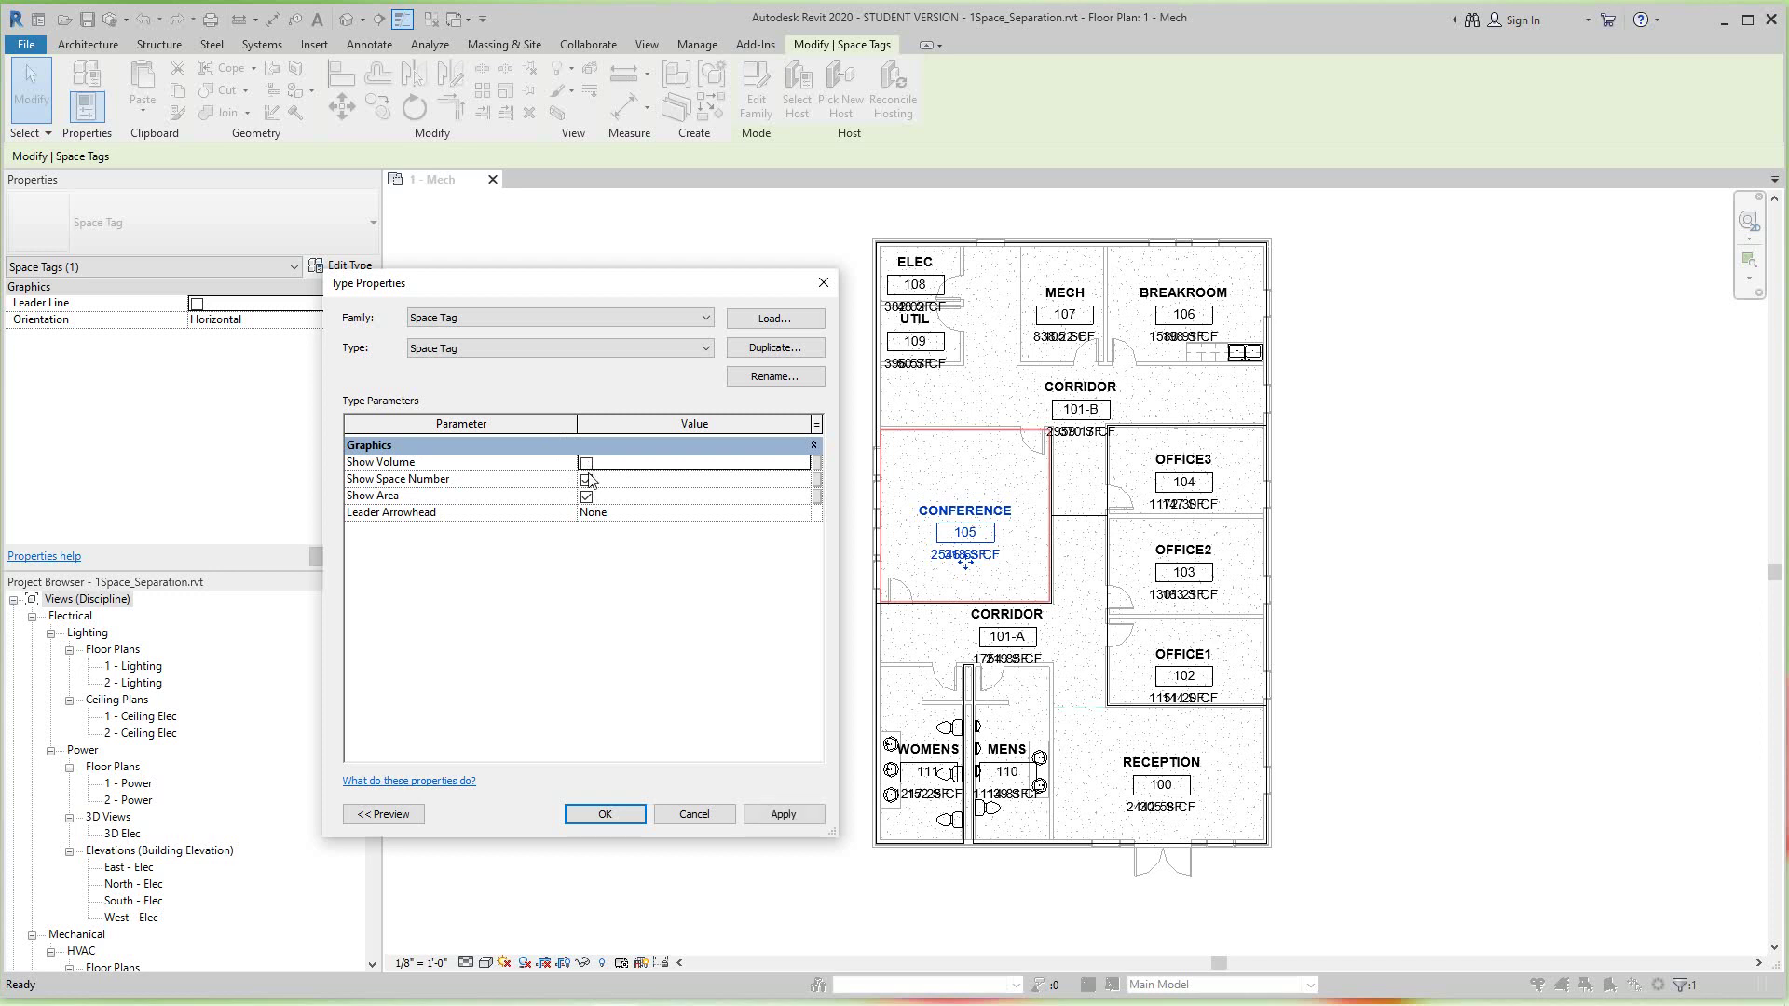
click(781, 816)
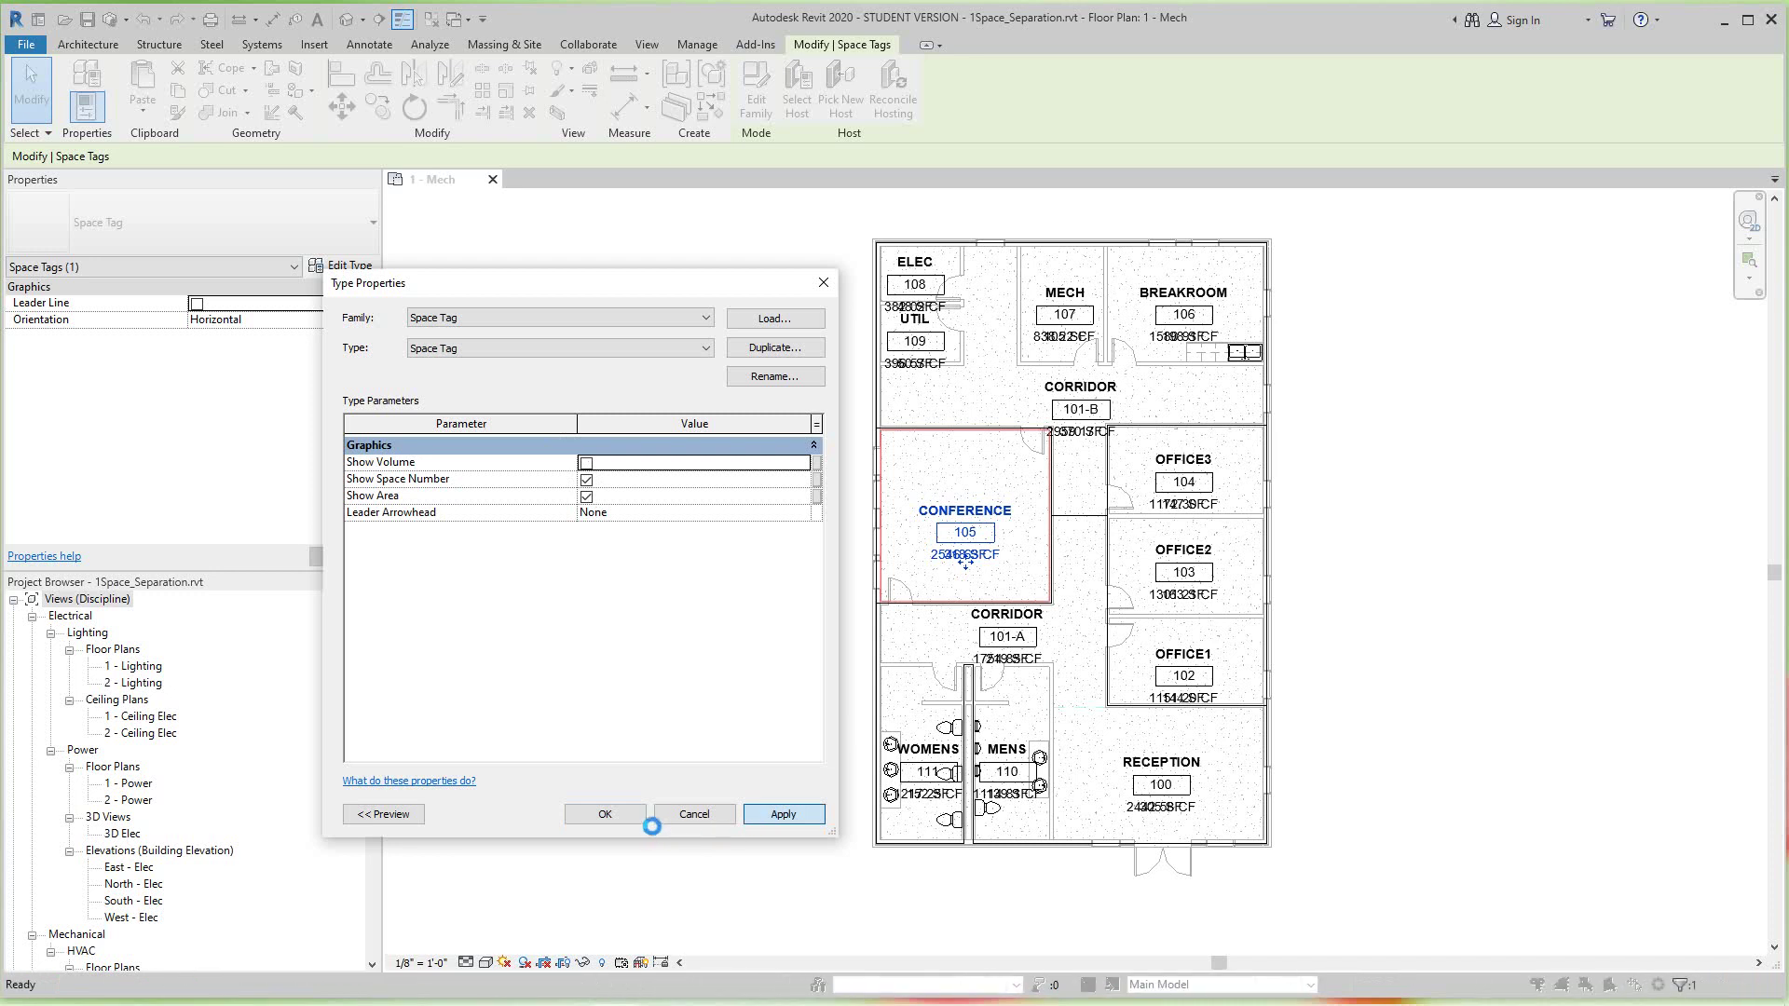
- Confirm the tag settings with OK, deselect the tag and reframe the area-tagged plan
click(605, 814)
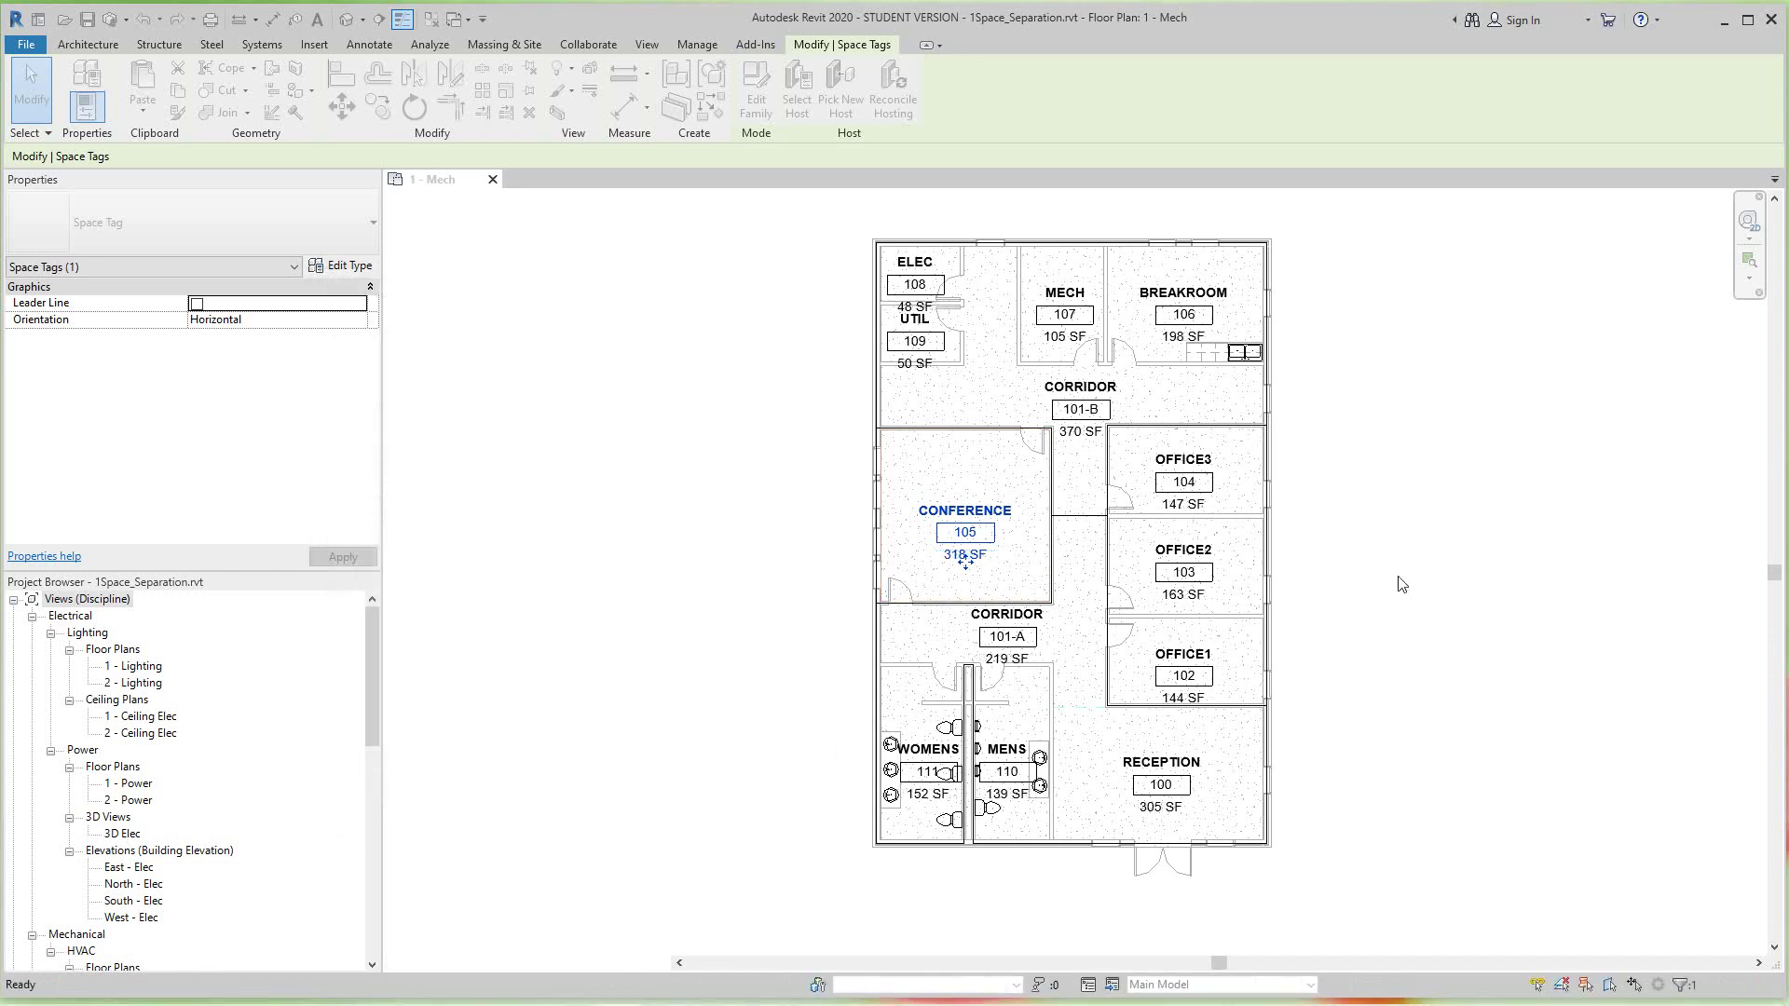
click(705, 571)
scroll(705, 570, down, 1)
middle_drag(705, 570, 699, 602)
scroll(706, 583, up, 1)
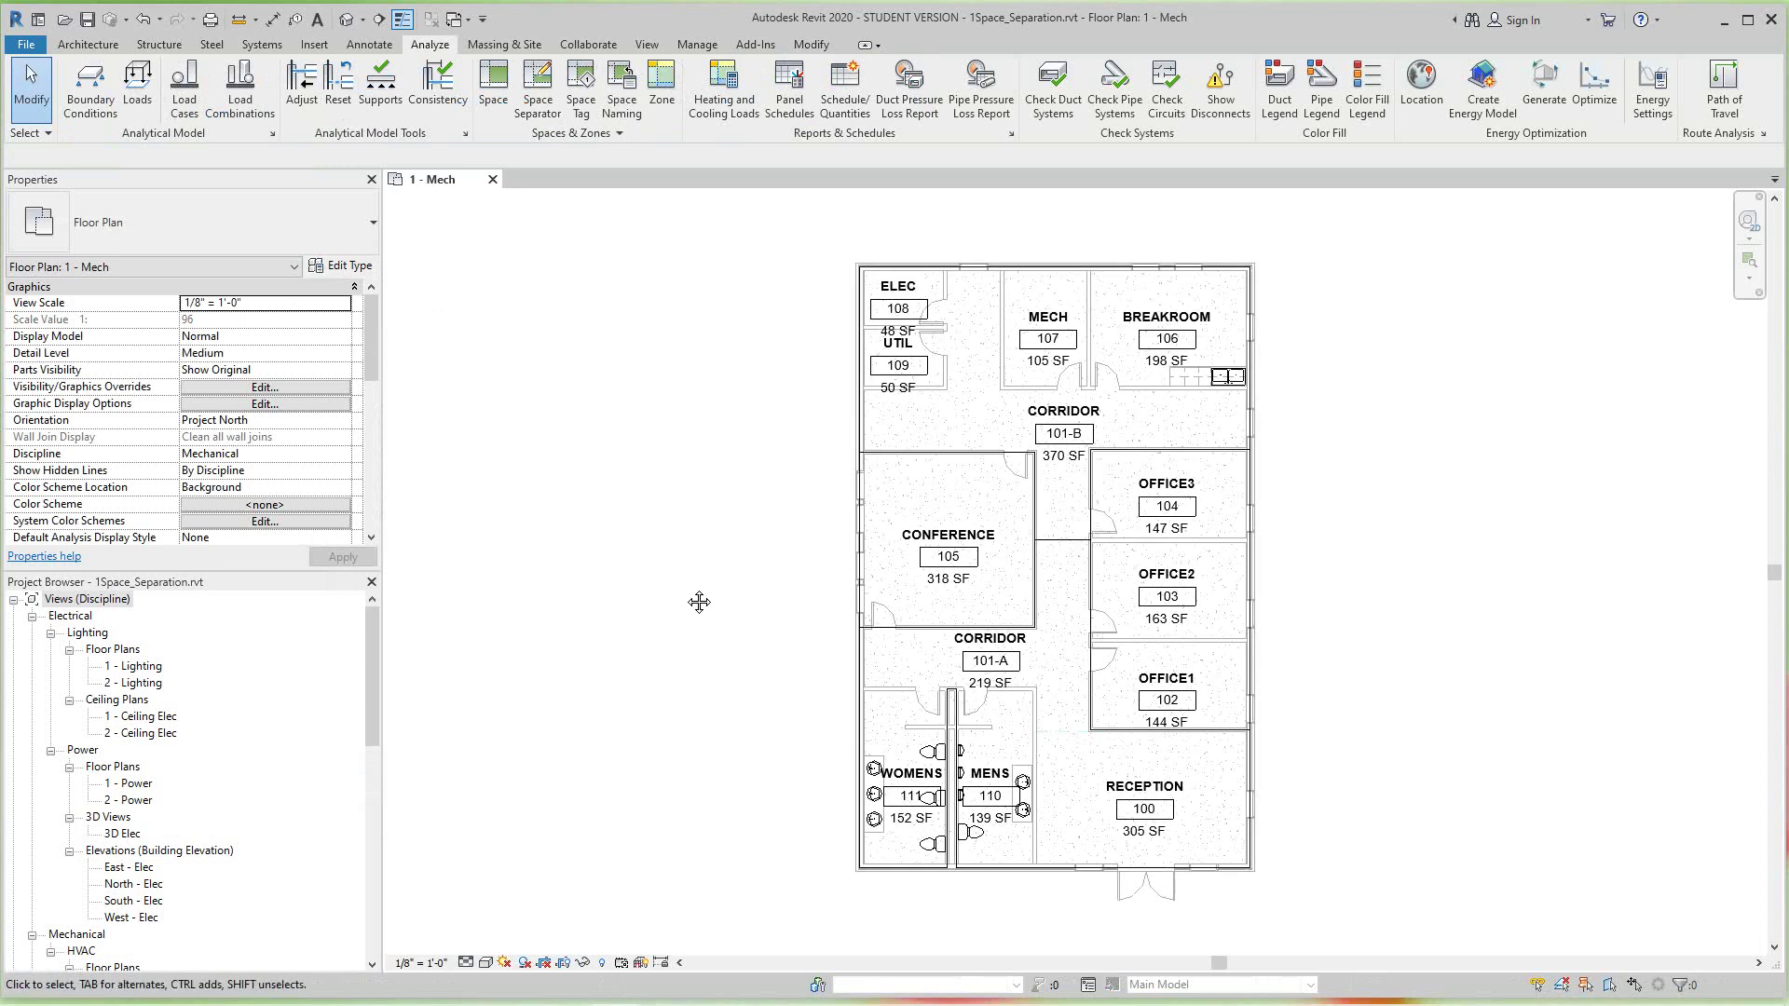
scroll(699, 602, up, 1)
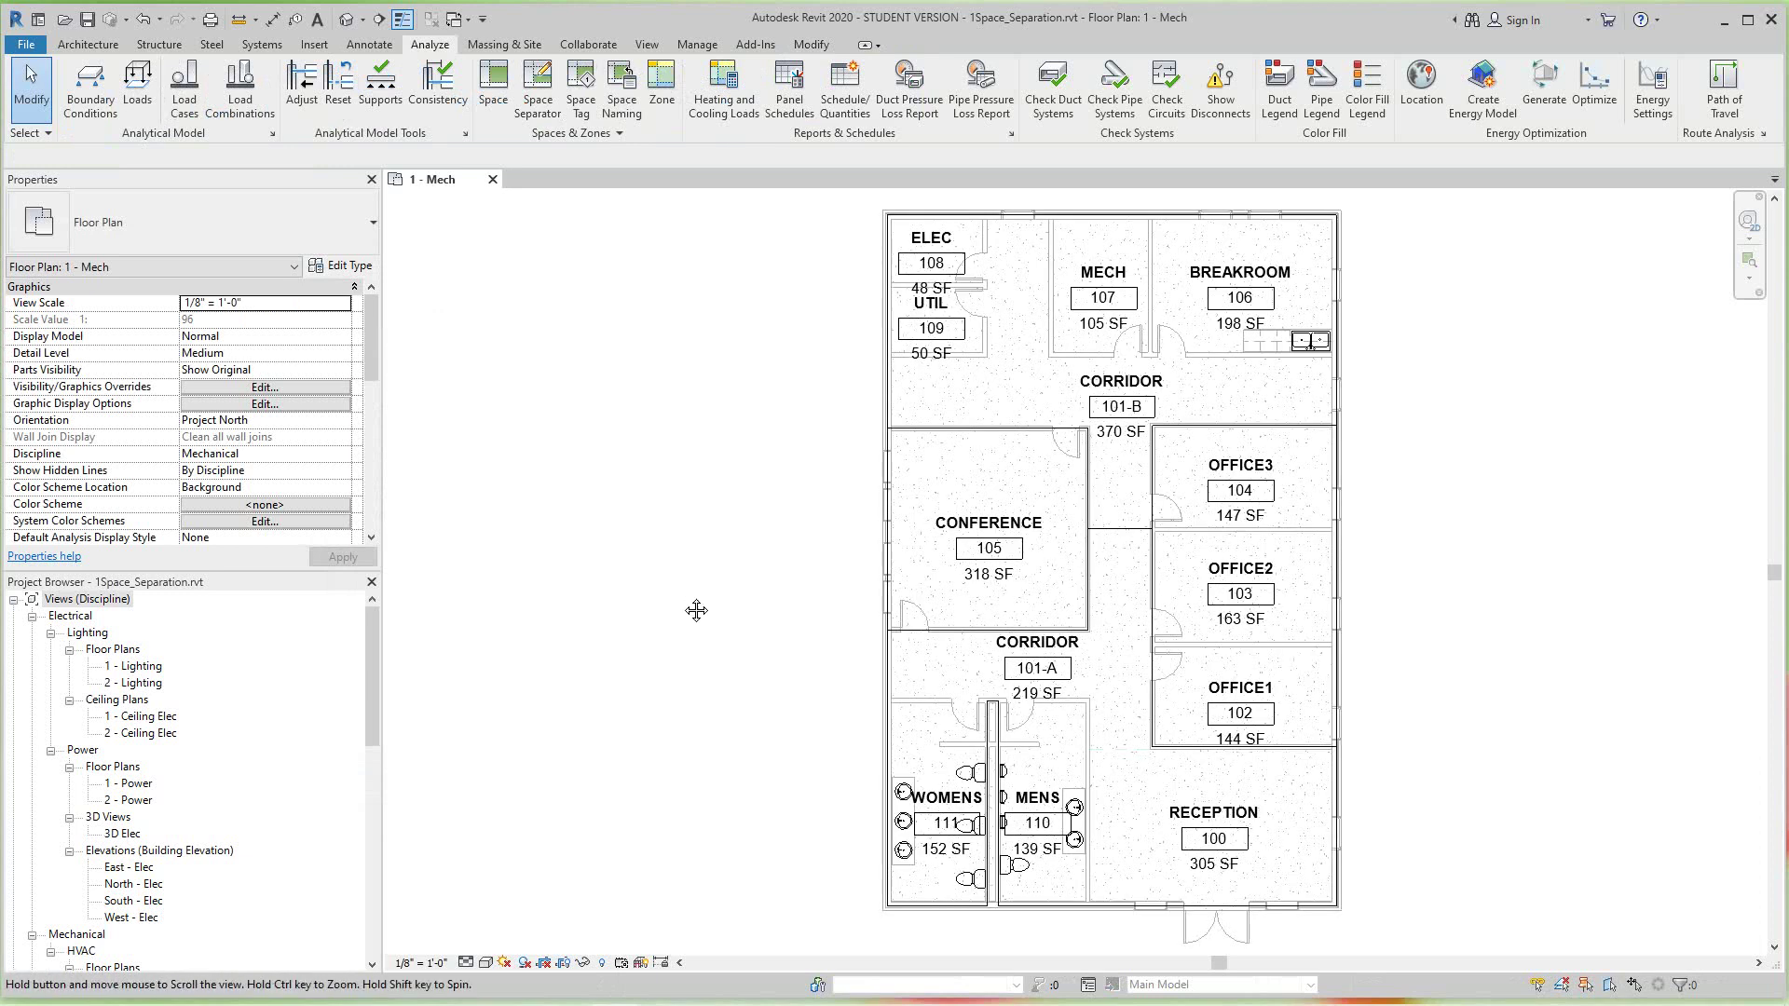
middle_drag(697, 610, 694, 624)
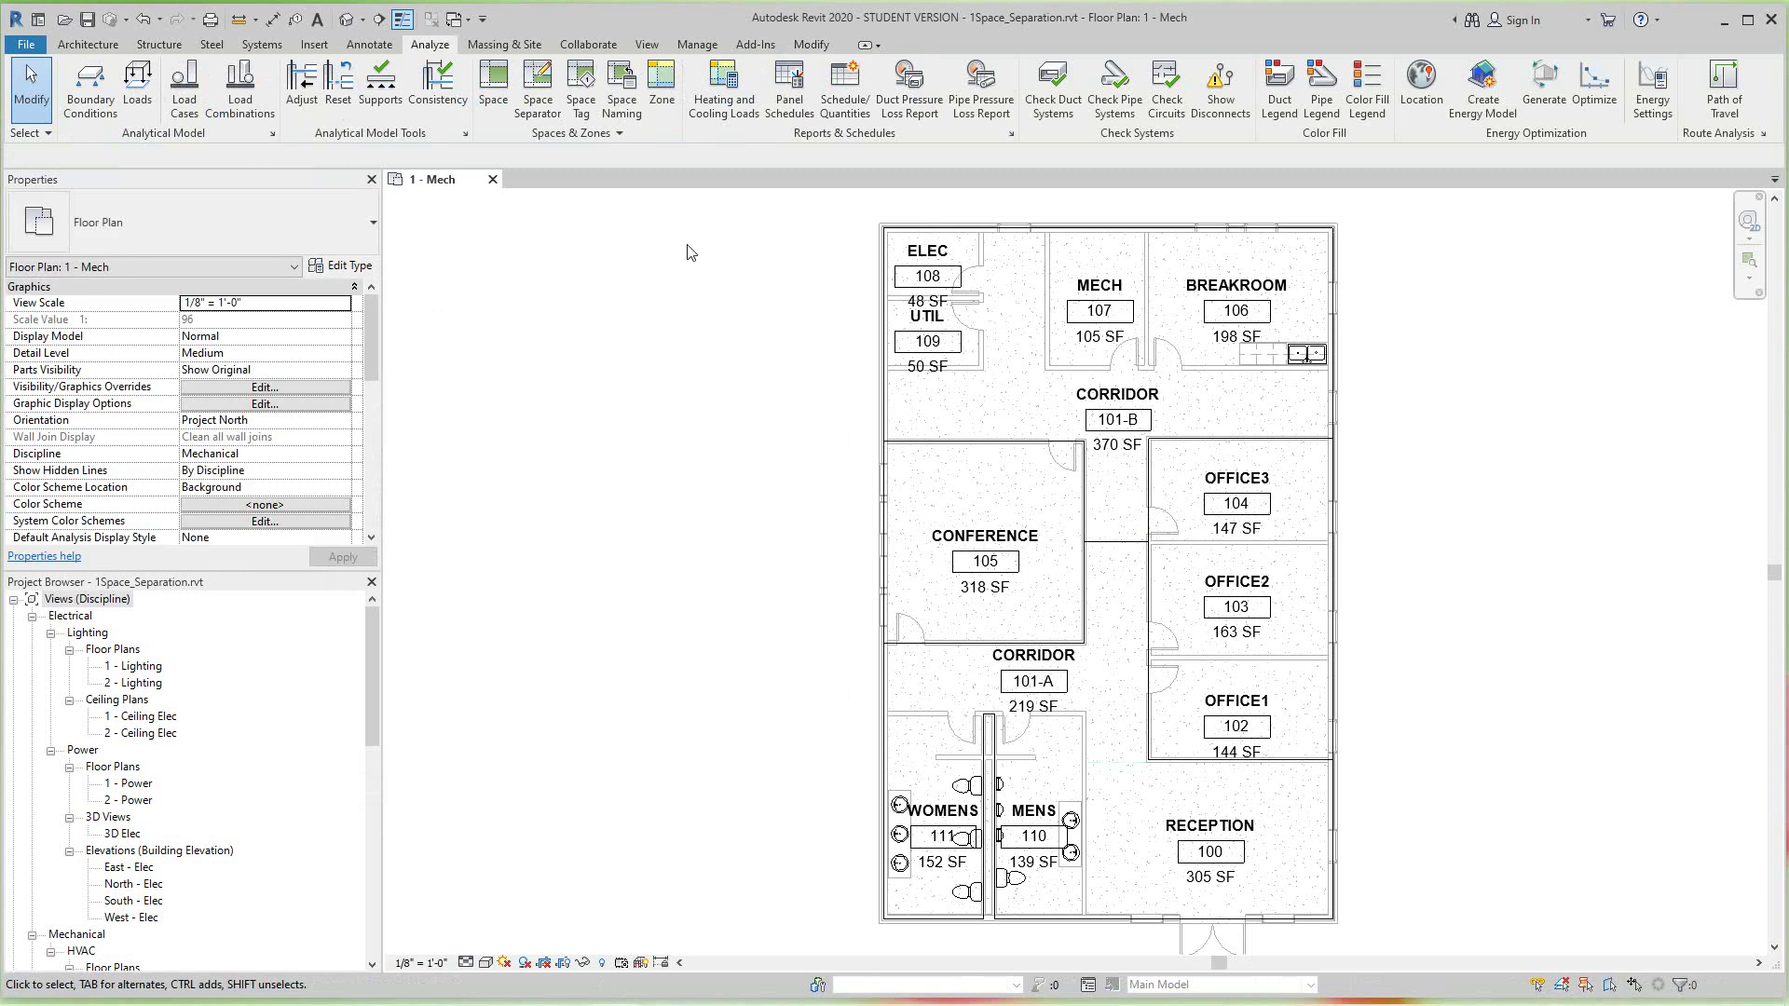
- Start the Space tool, then cancel with Esc without placing any space
click(491, 78)
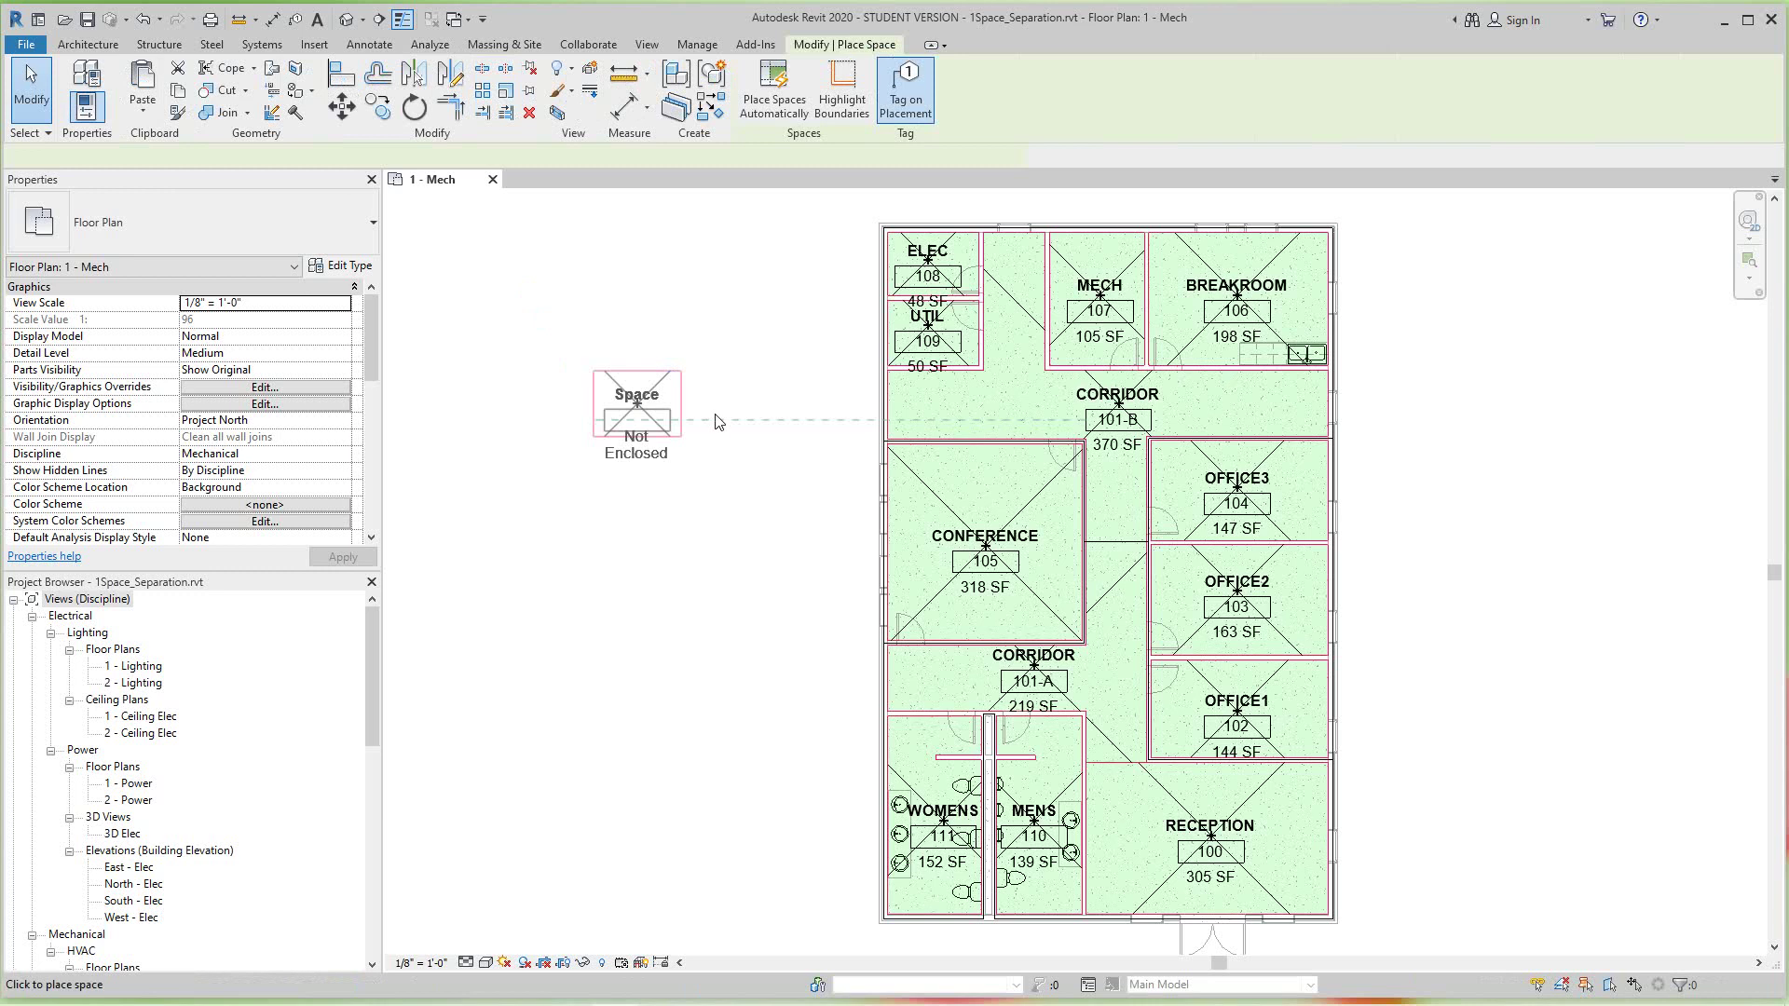
click(765, 465)
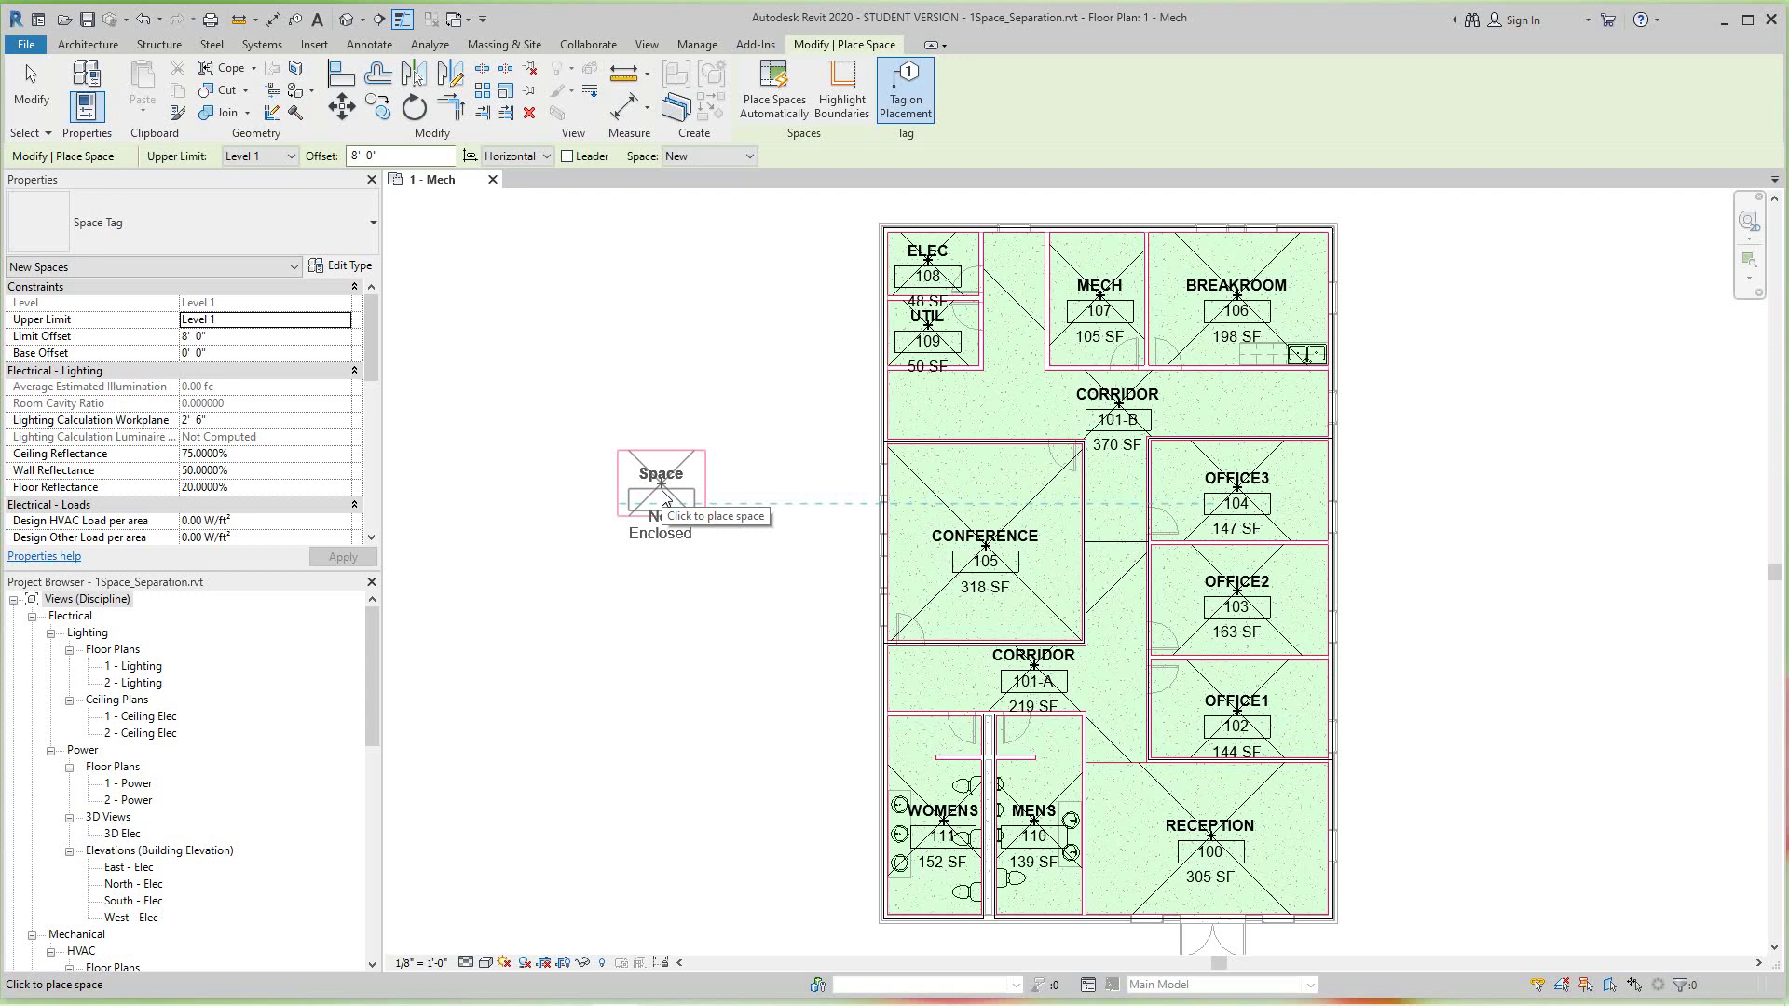
click(666, 497)
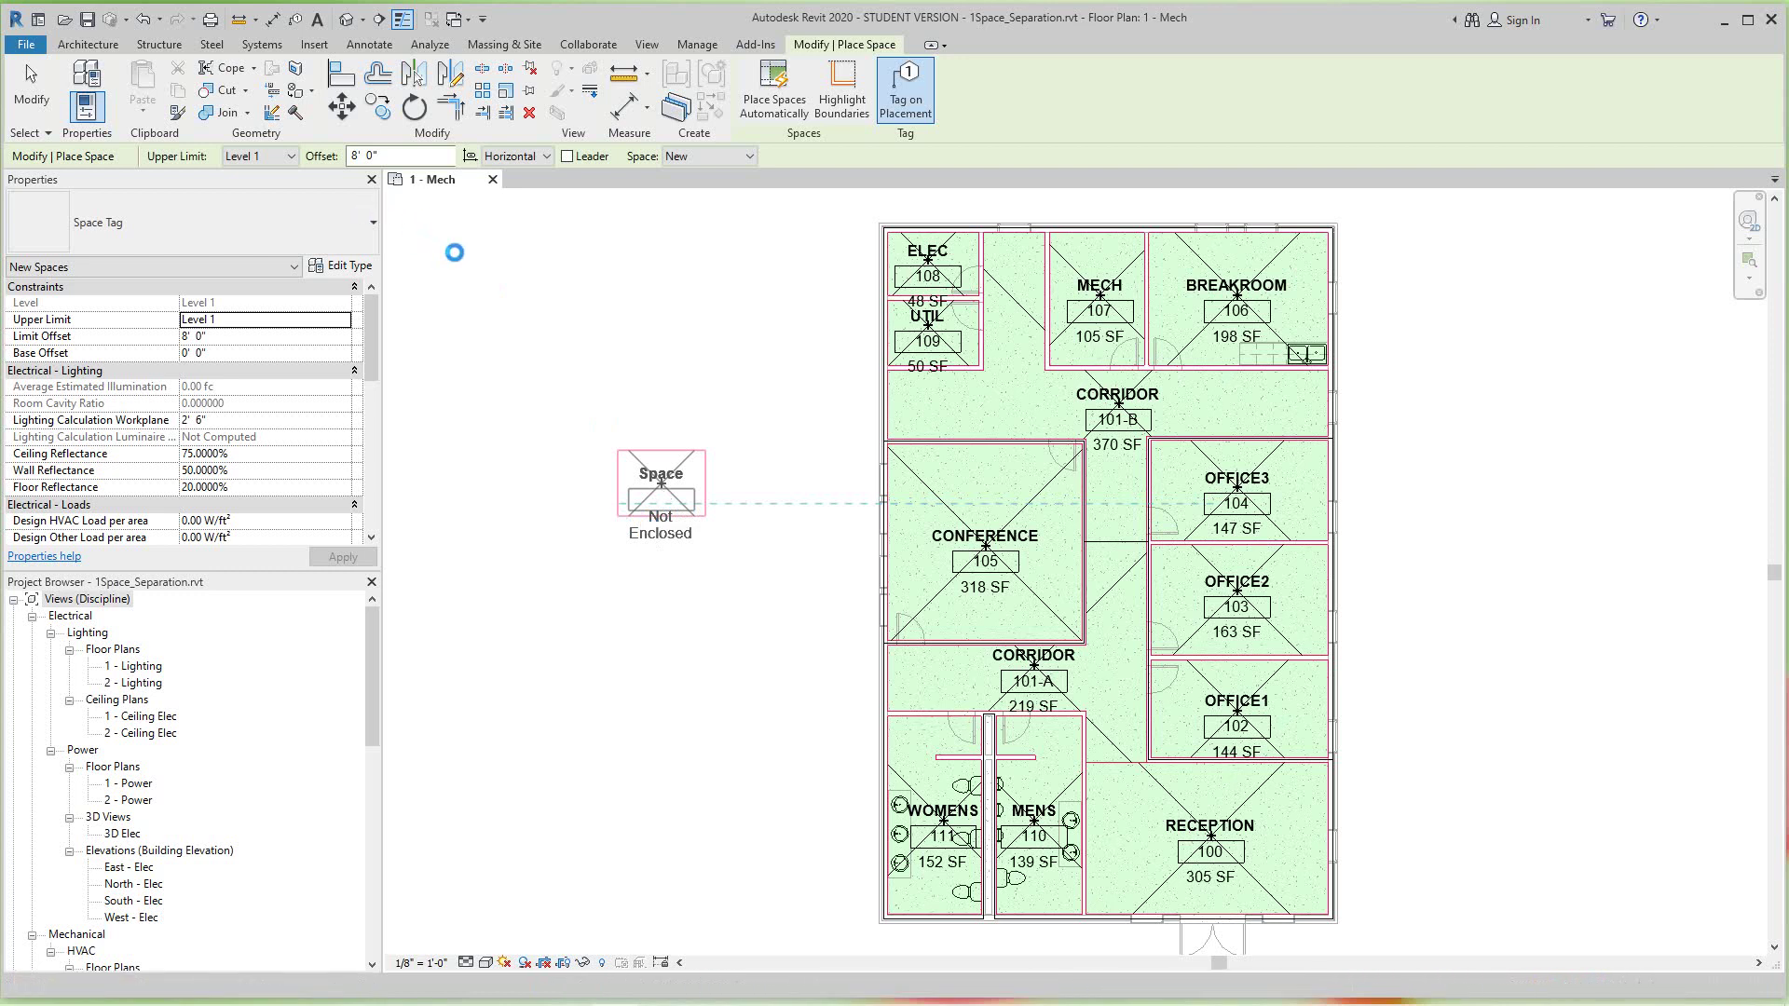
key(Escape)
key(Escape)
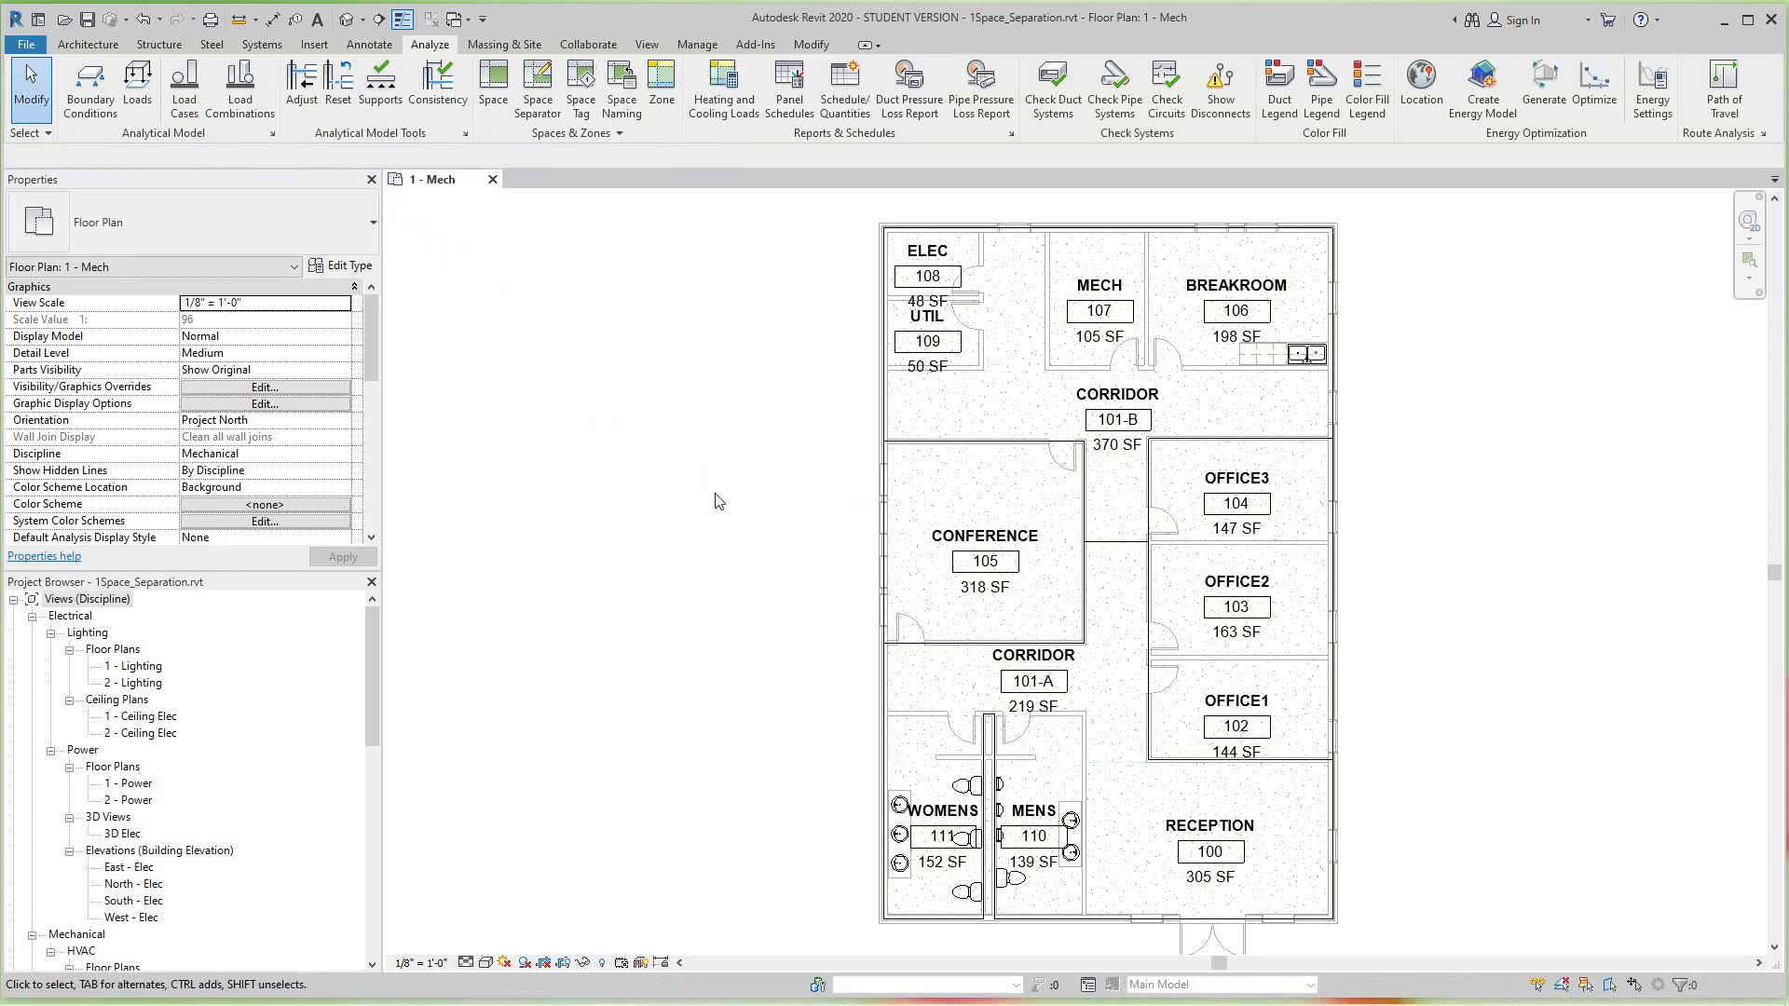
middle_drag(723, 559, 708, 536)
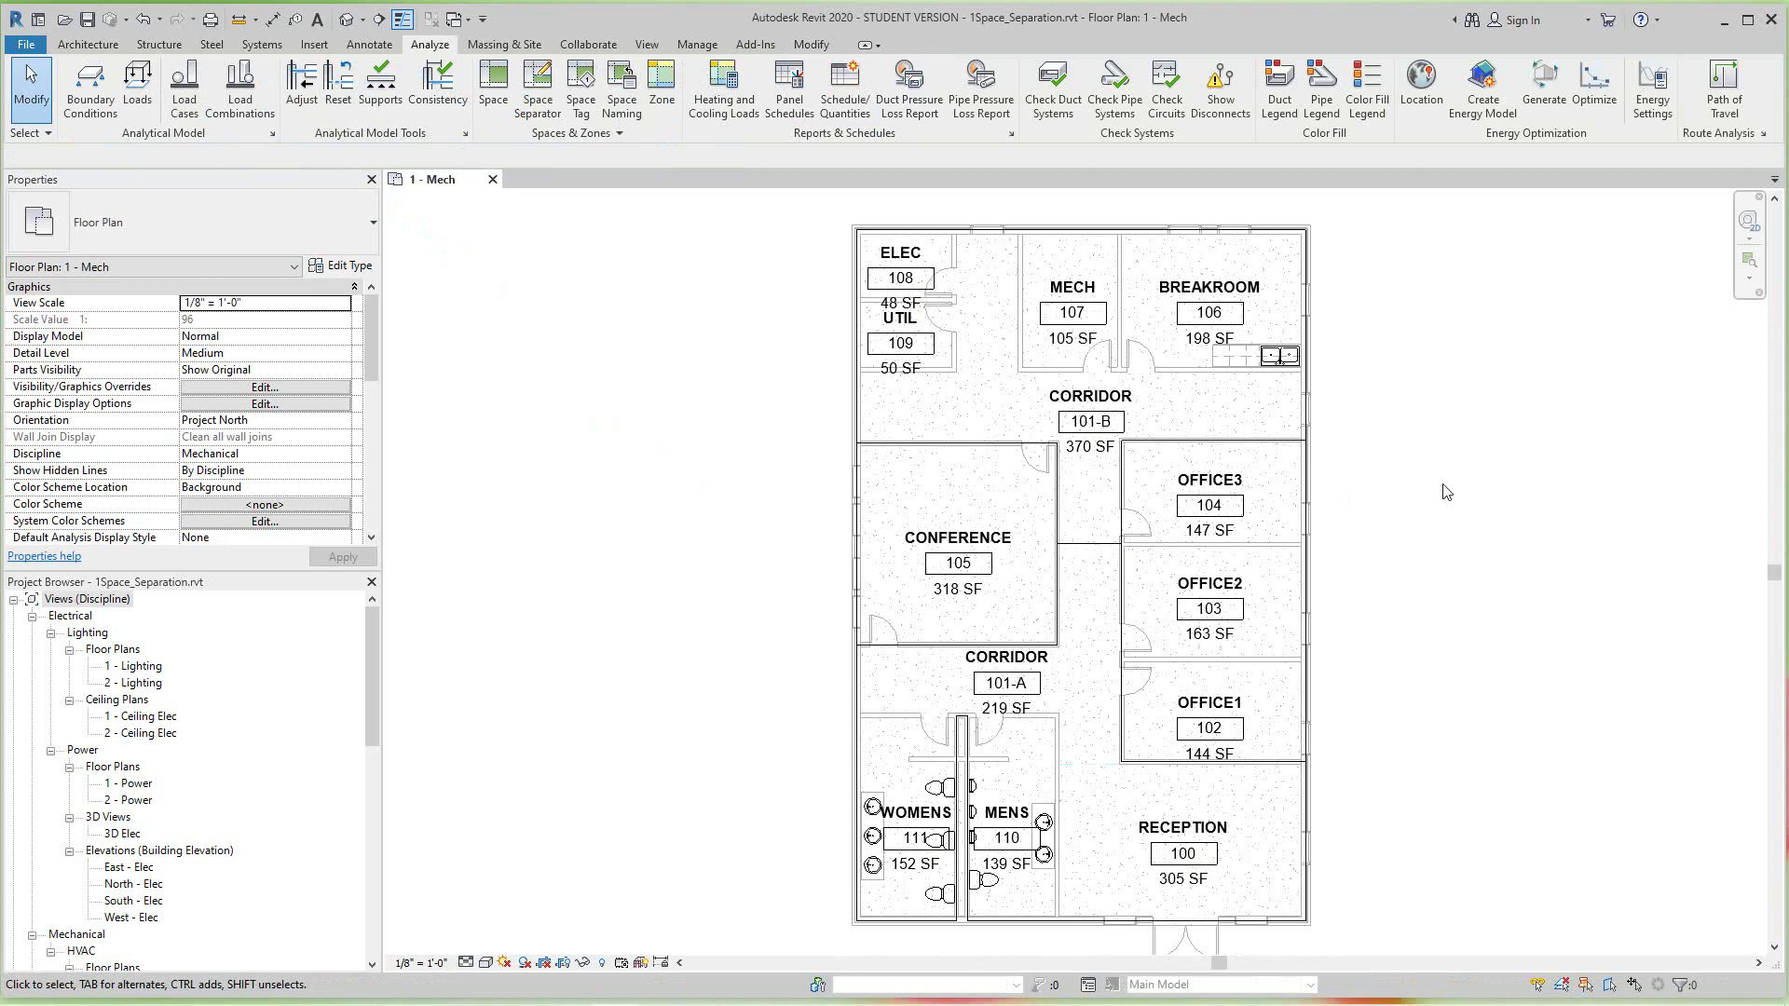
scroll(1452, 496, down, 1)
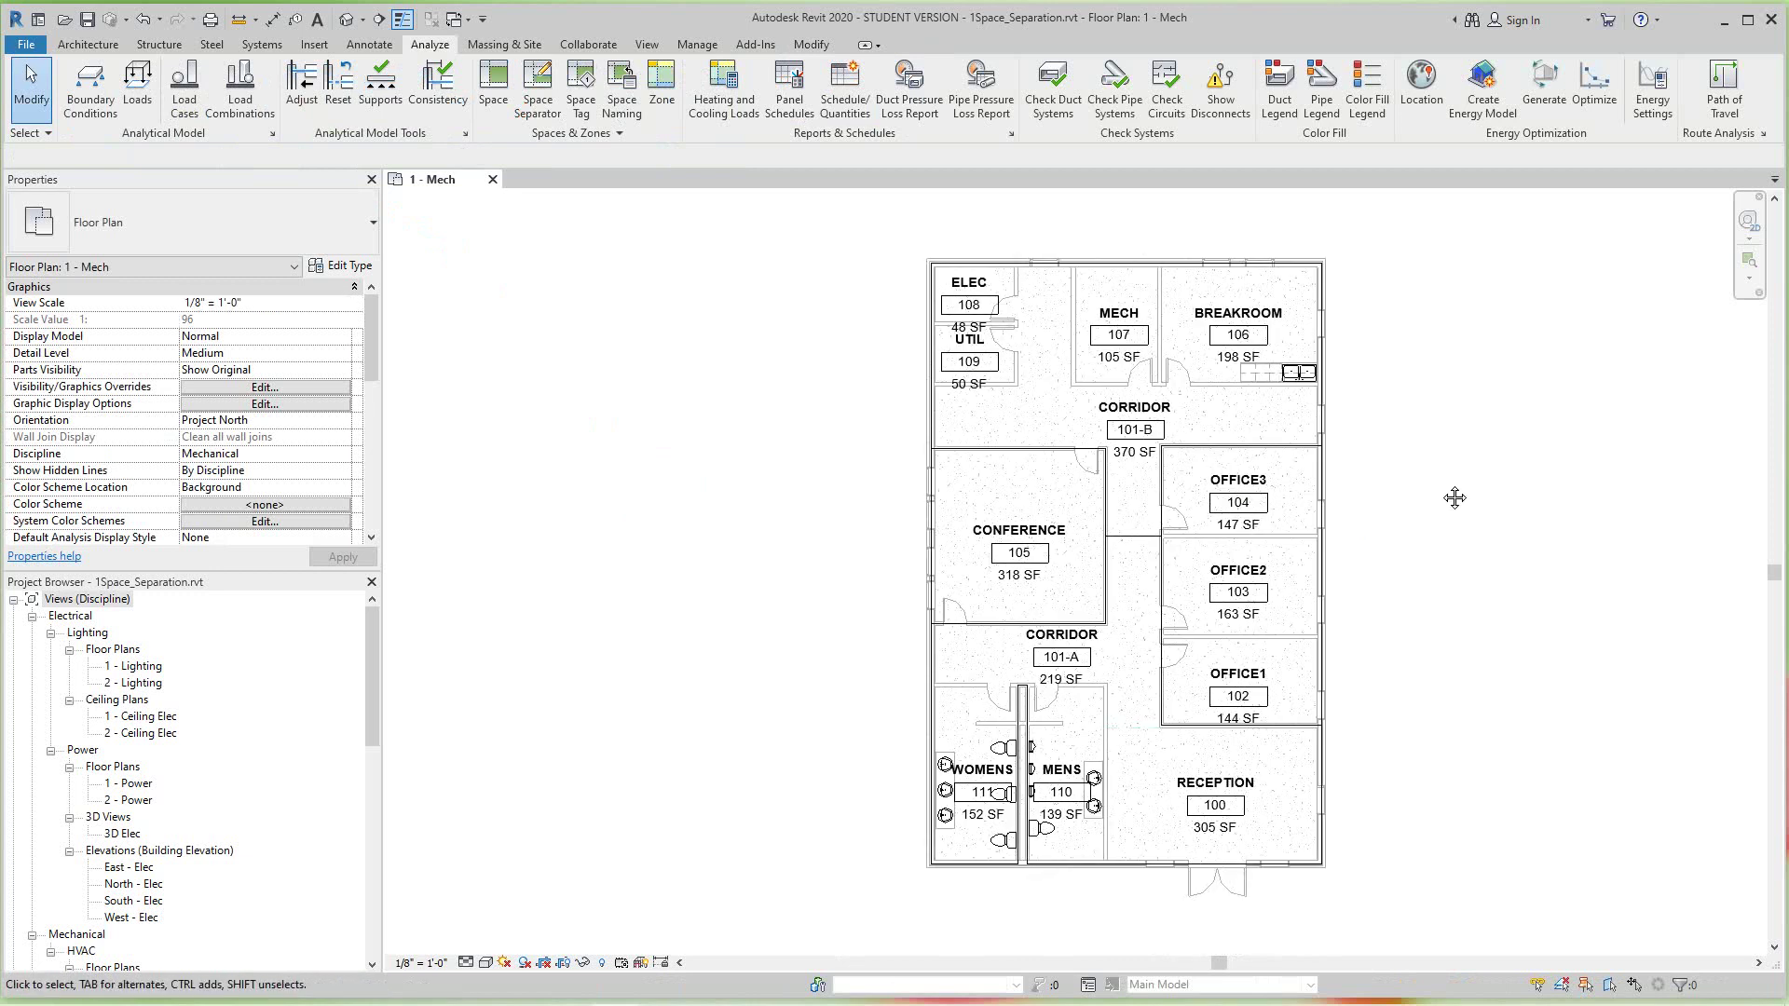
scroll(1454, 498, up, 1)
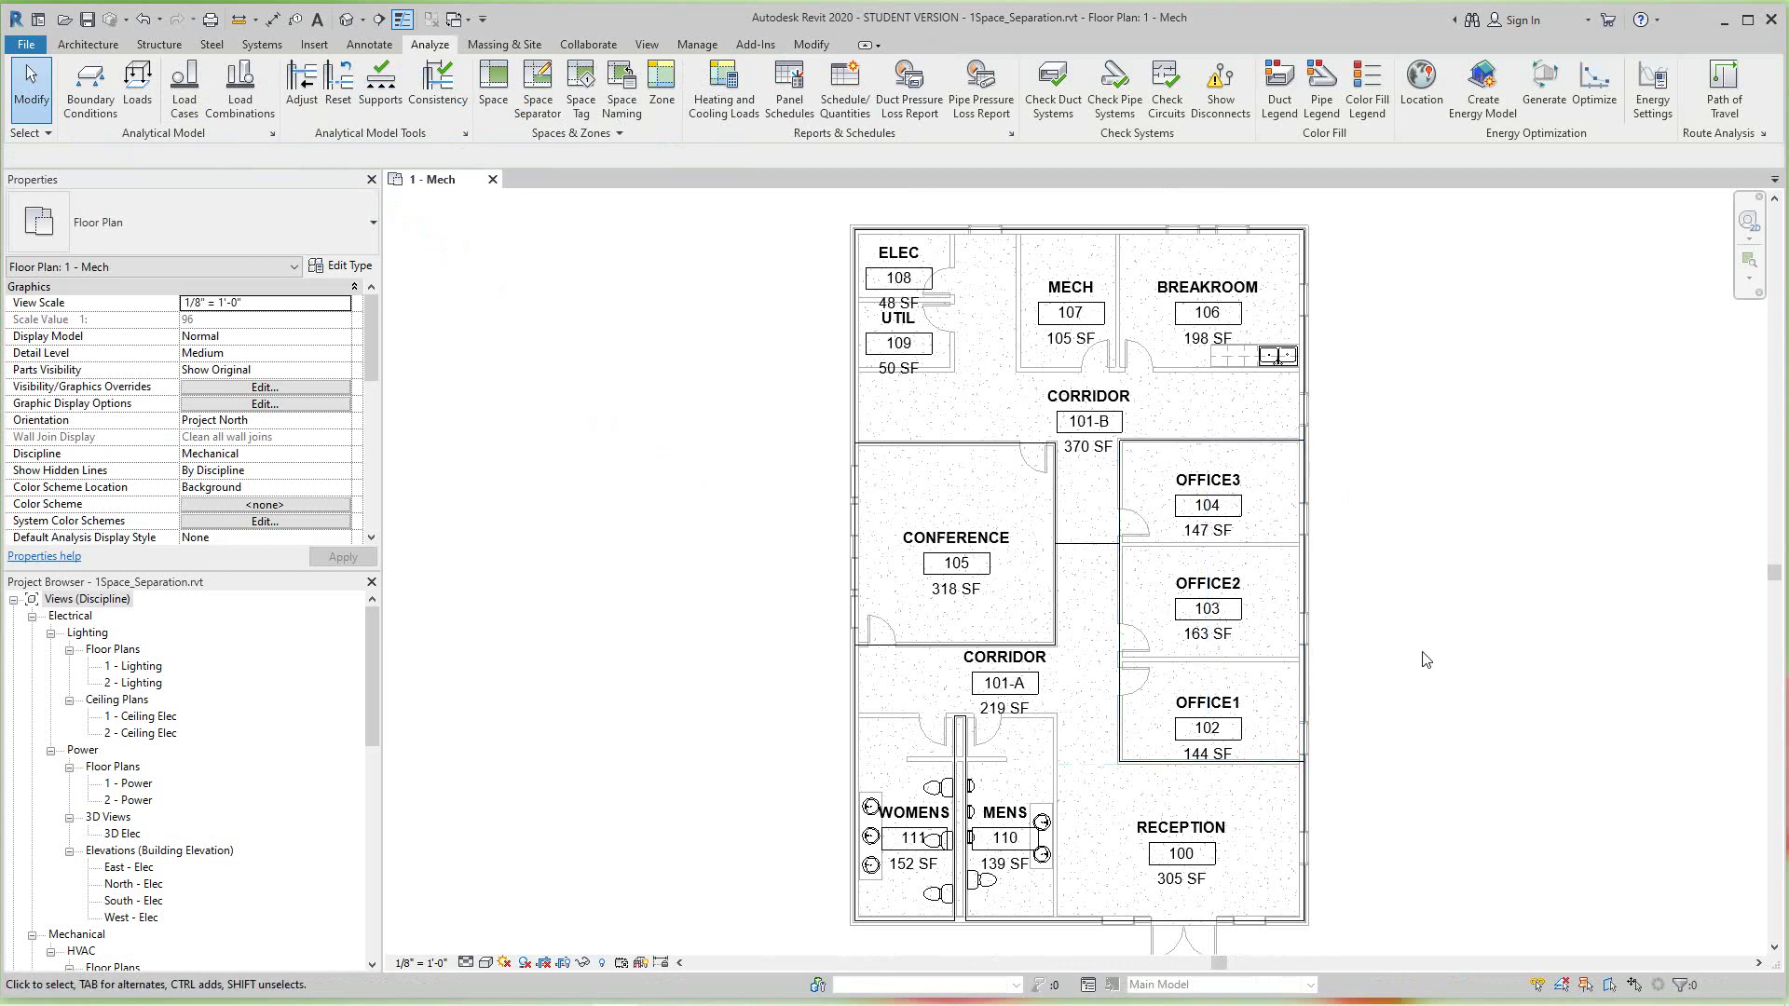
middle_drag(1428, 658, 1382, 662)
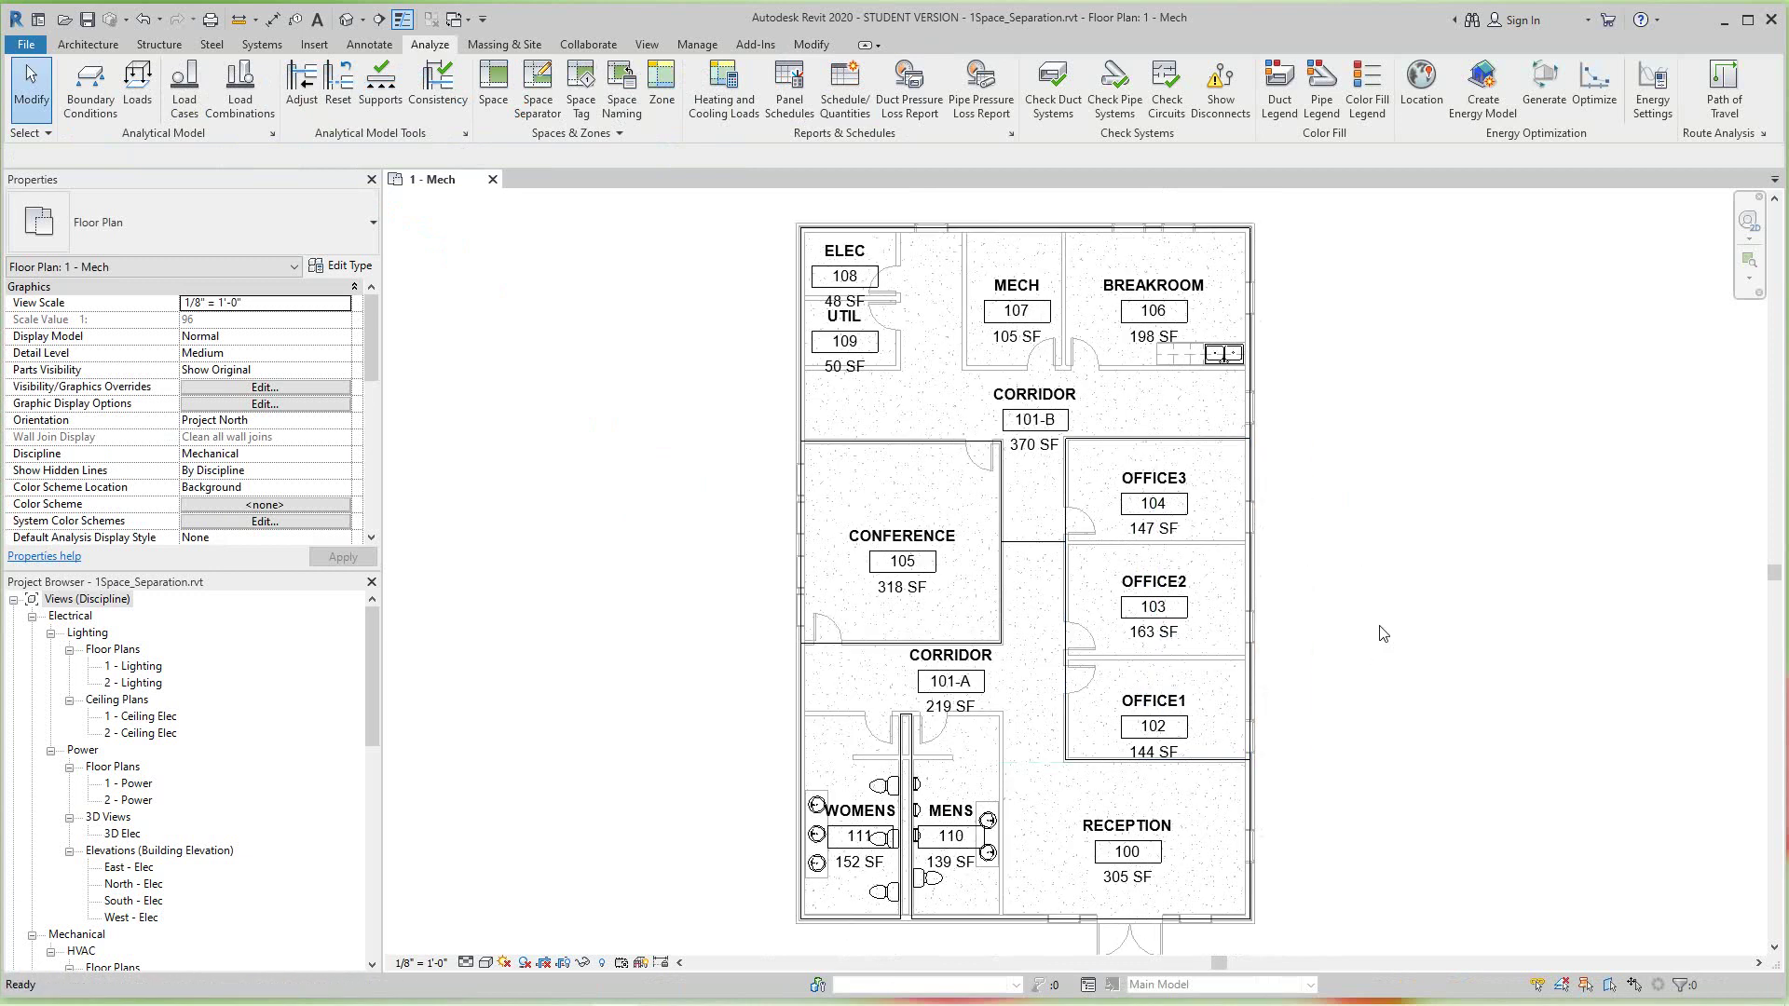
scroll(1384, 634, down, 1)
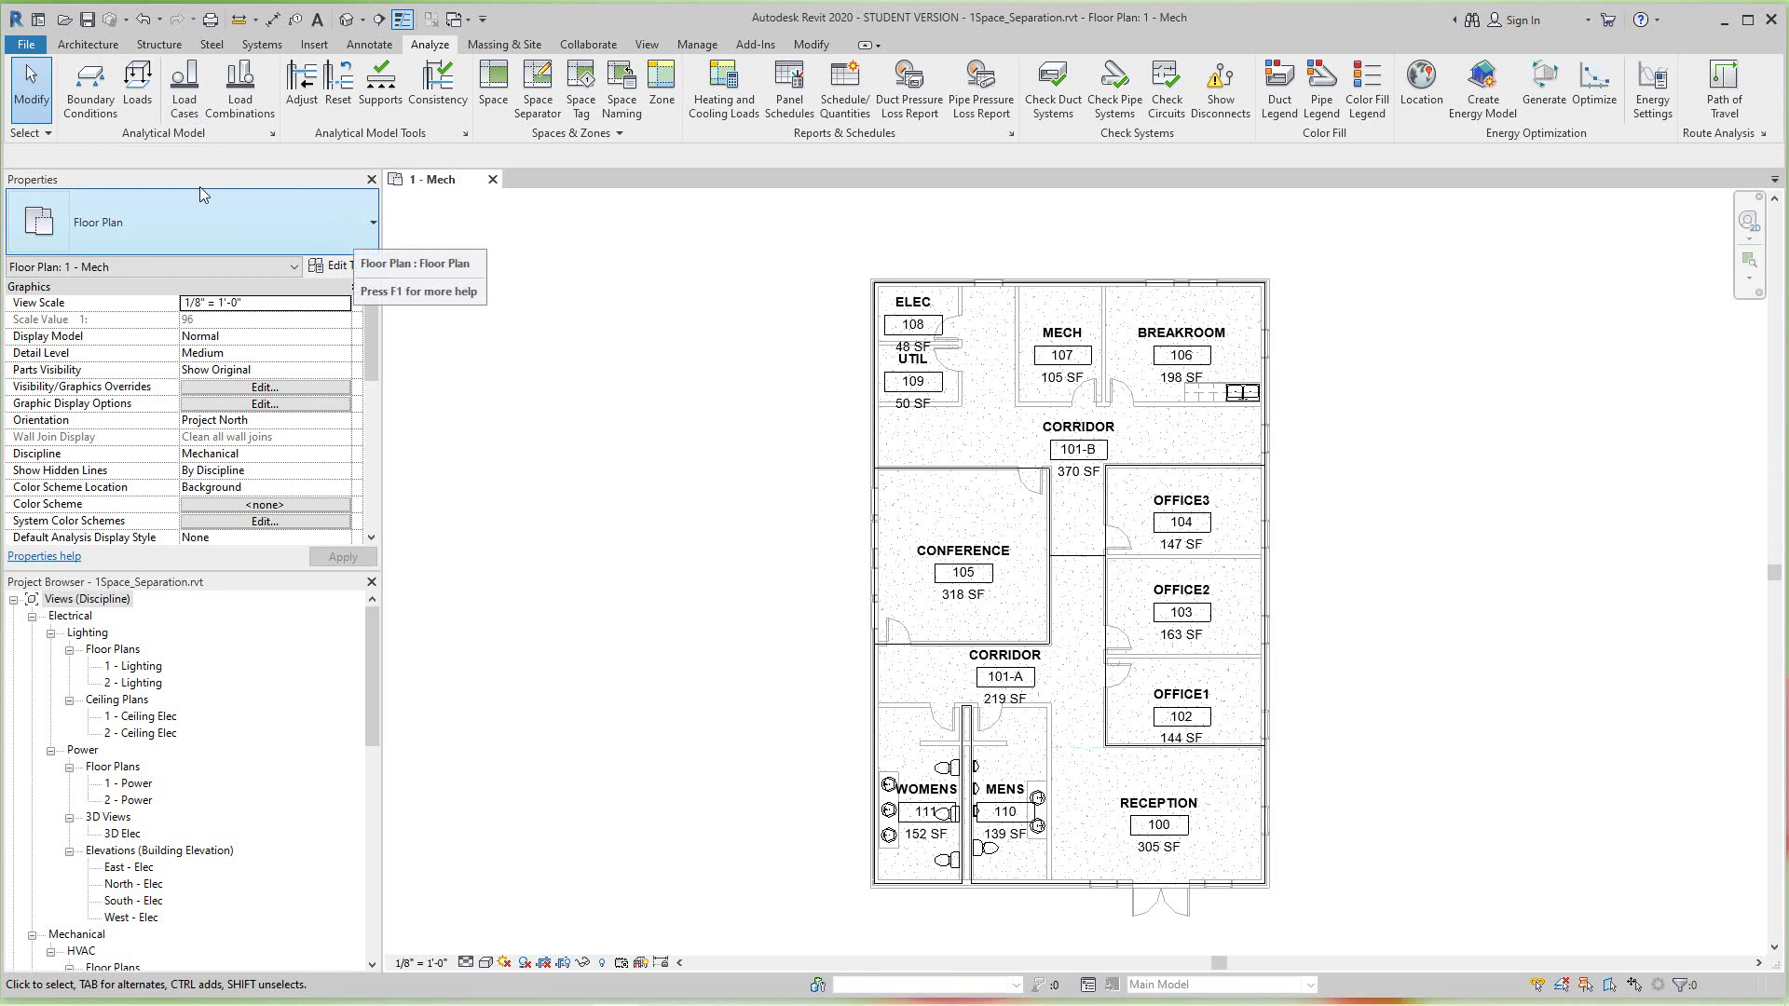
click(84, 45)
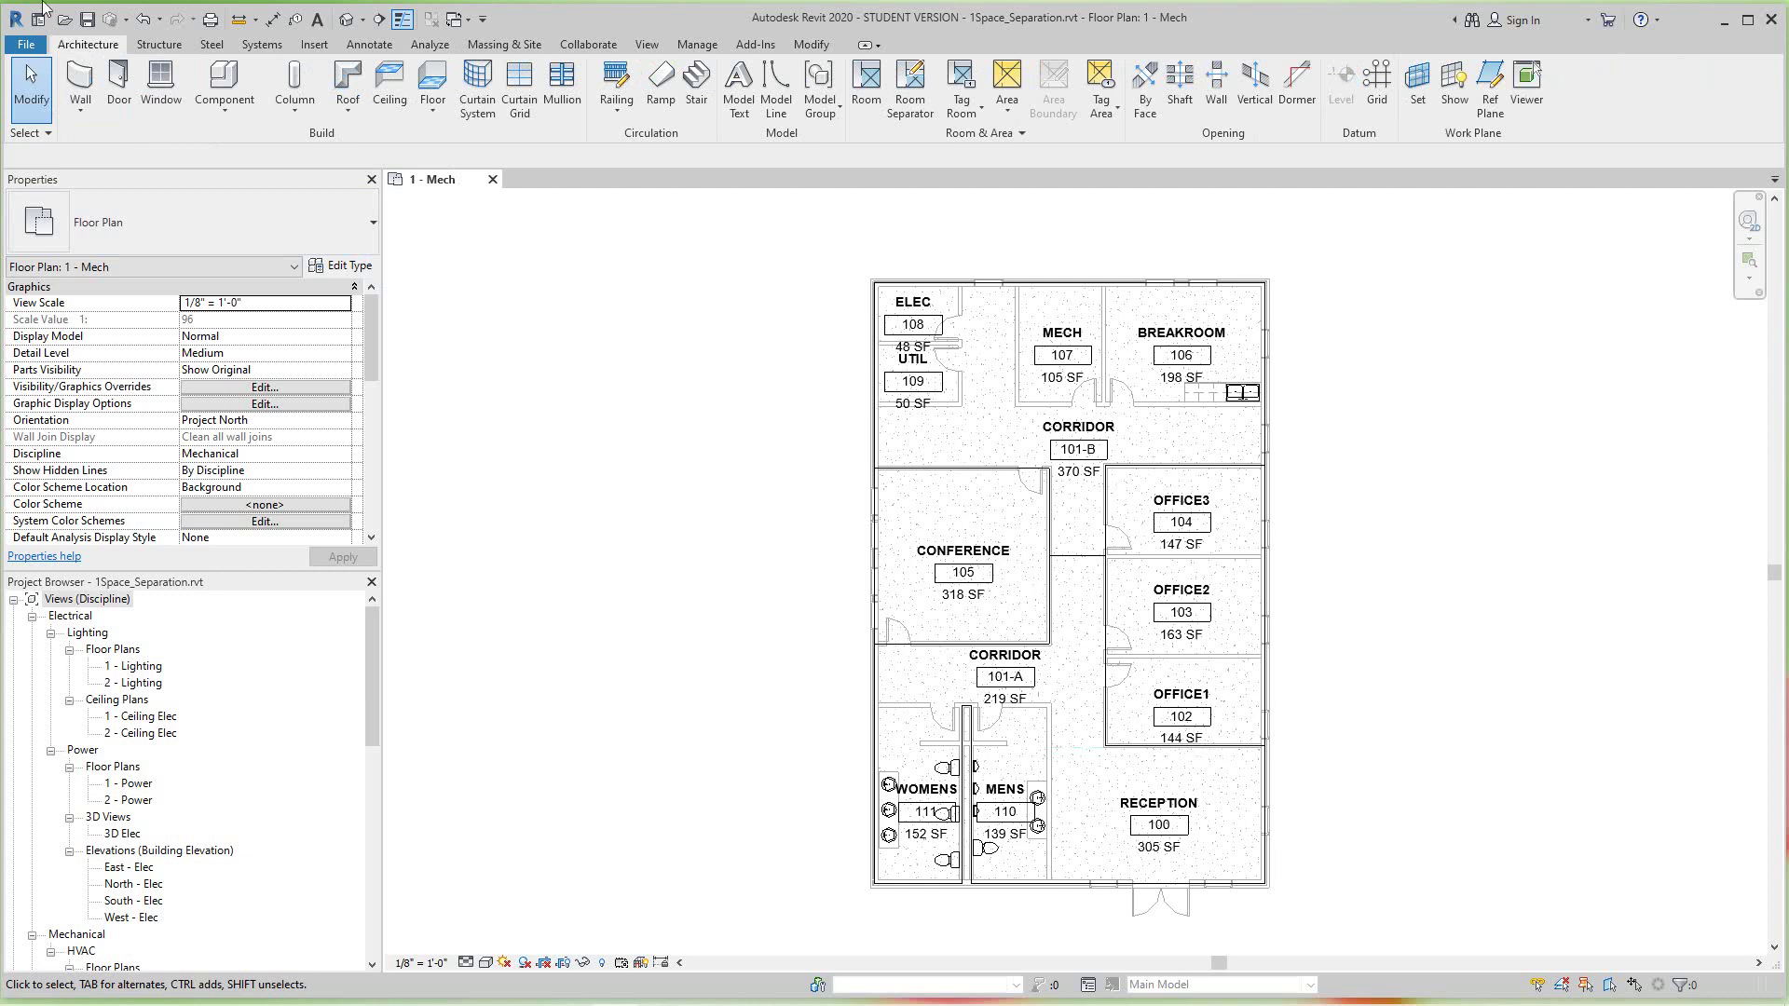
key(d)
key(r)
click(446, 49)
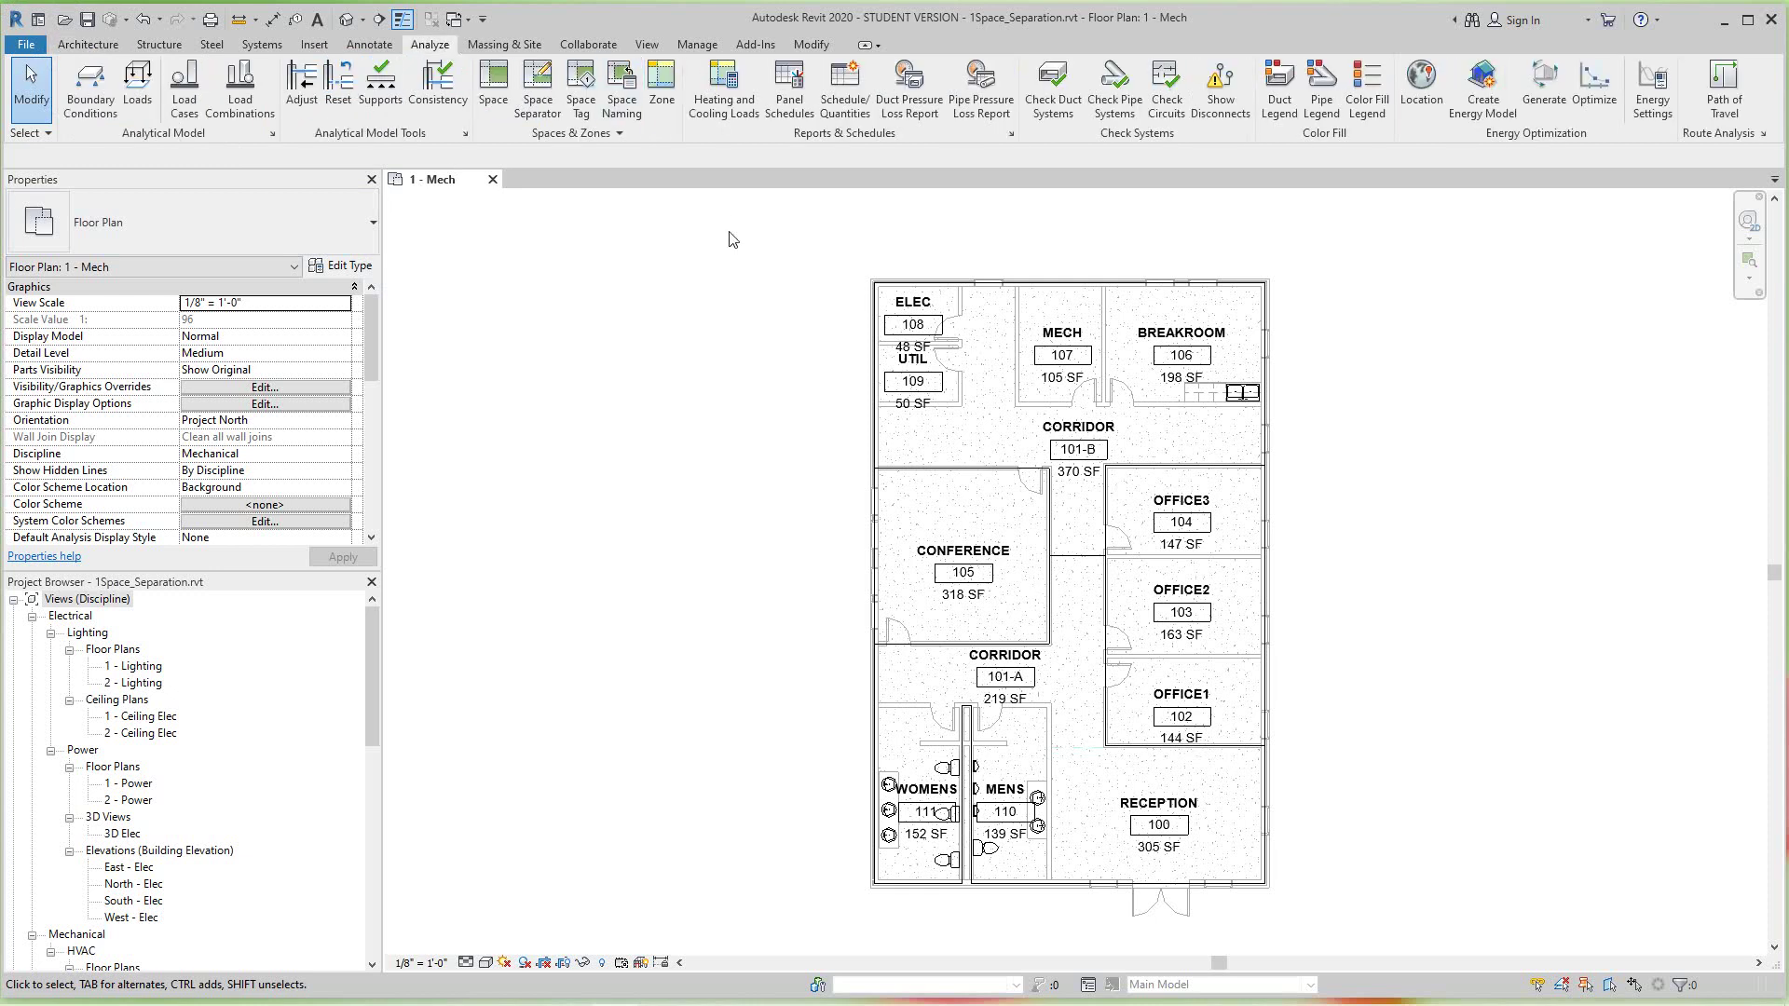
- Open Color Schemes for Spaces Schema 1 and inspect the CONFERENCE colour without changing it
click(555, 132)
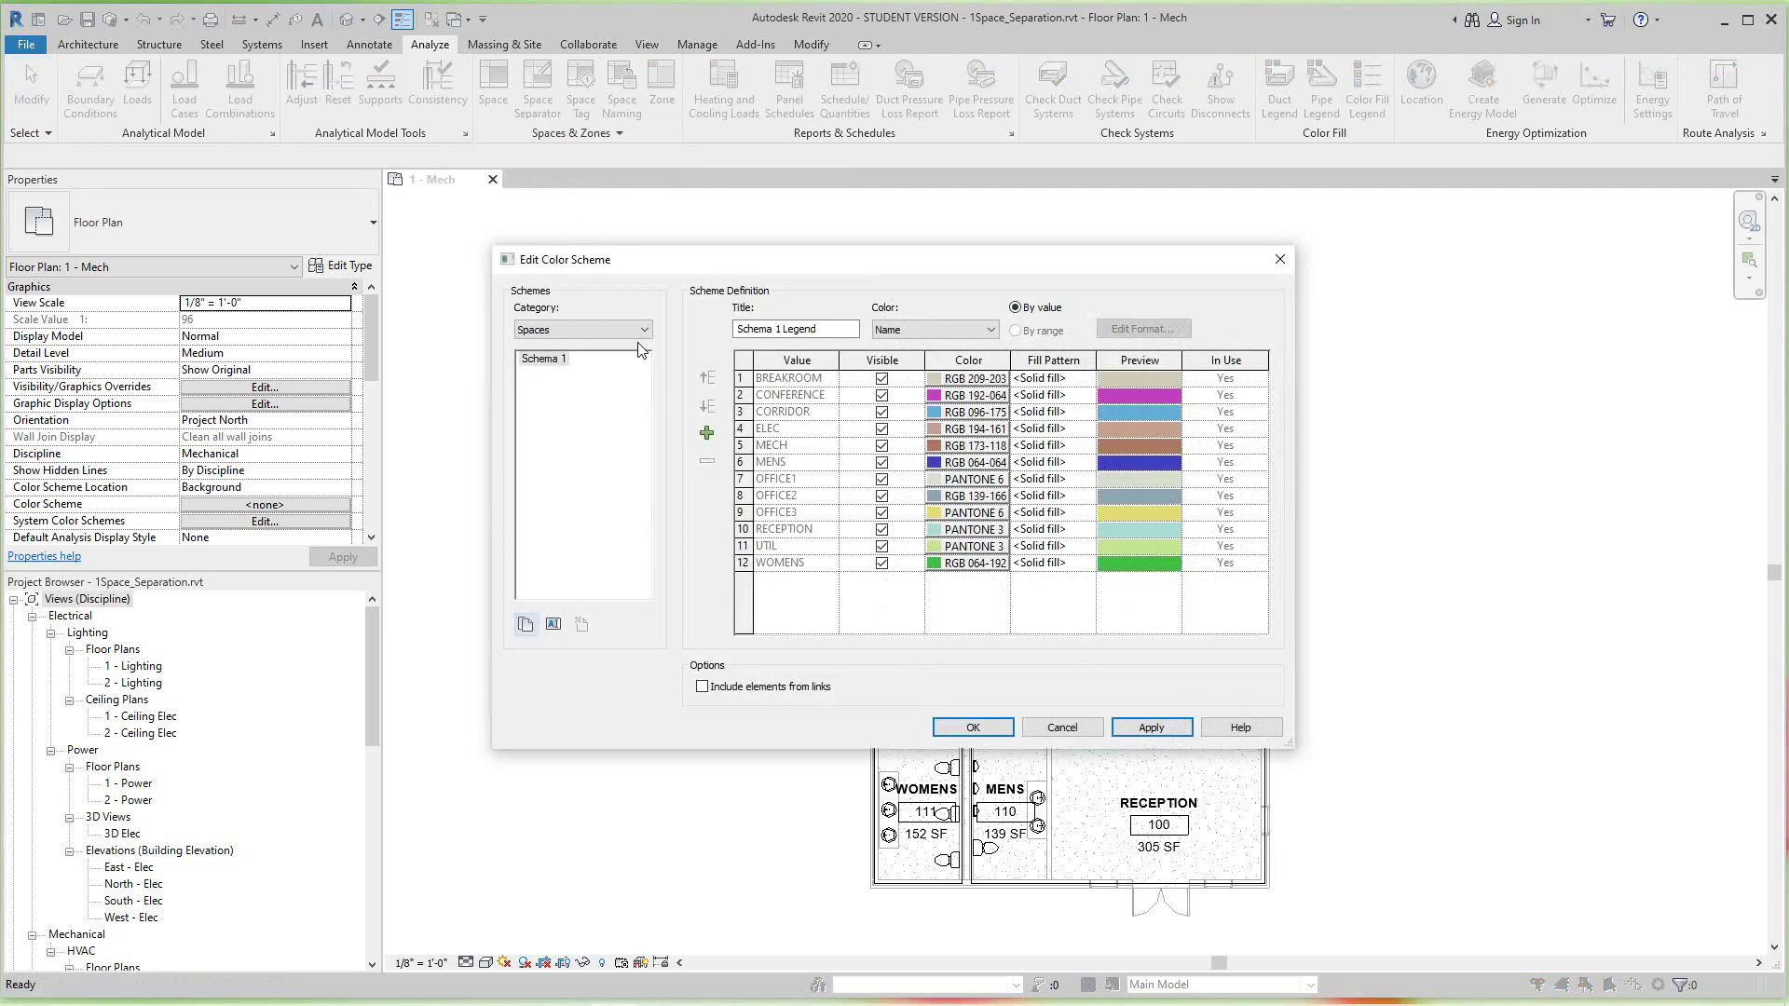
drag(763, 268, 818, 273)
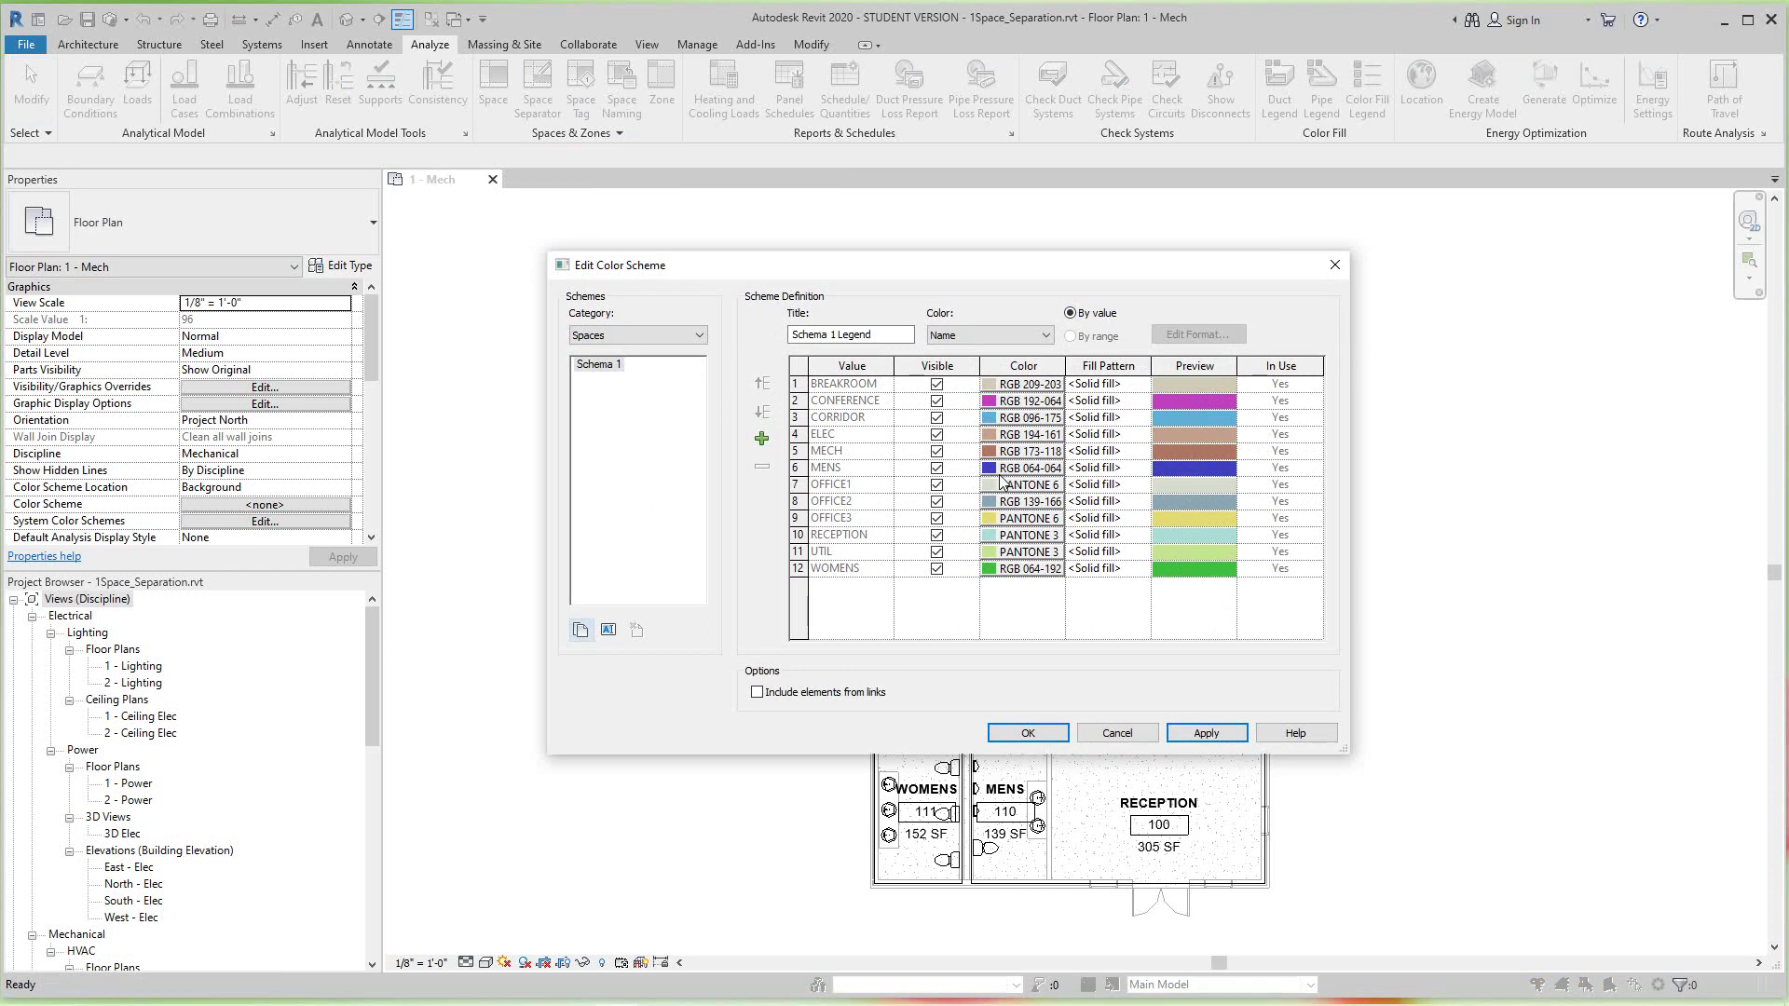
click(991, 407)
click(991, 407)
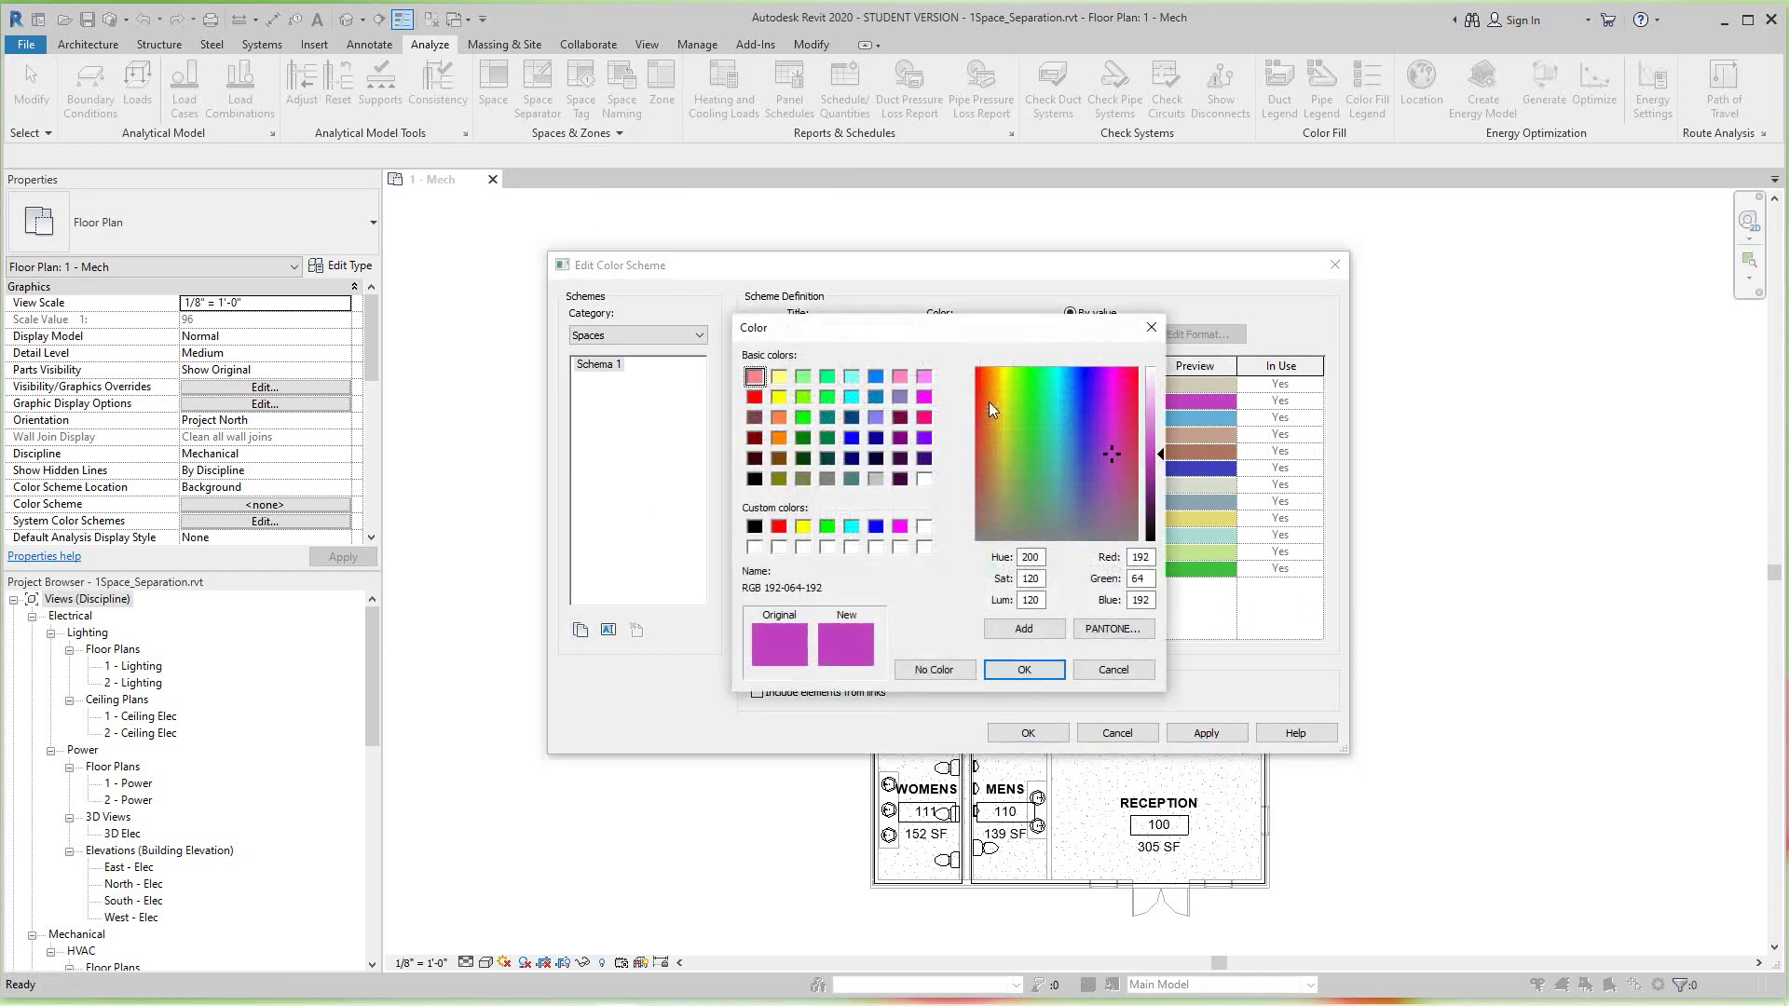
click(1097, 671)
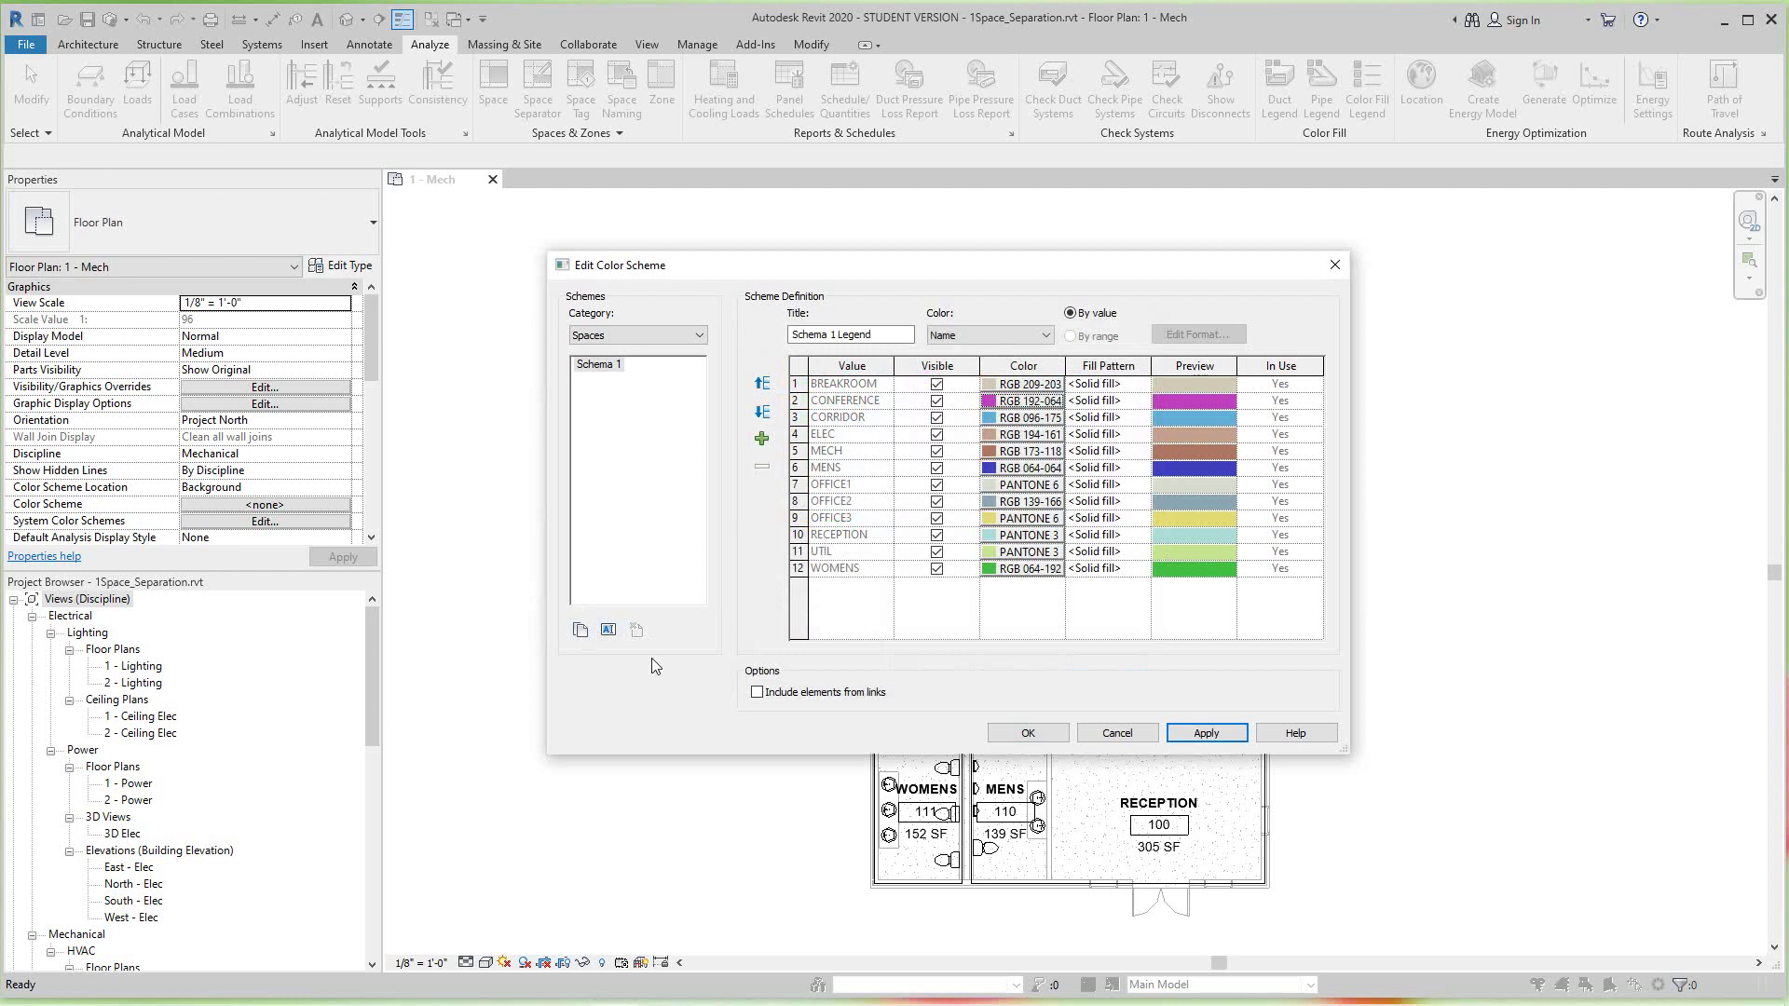
click(701, 335)
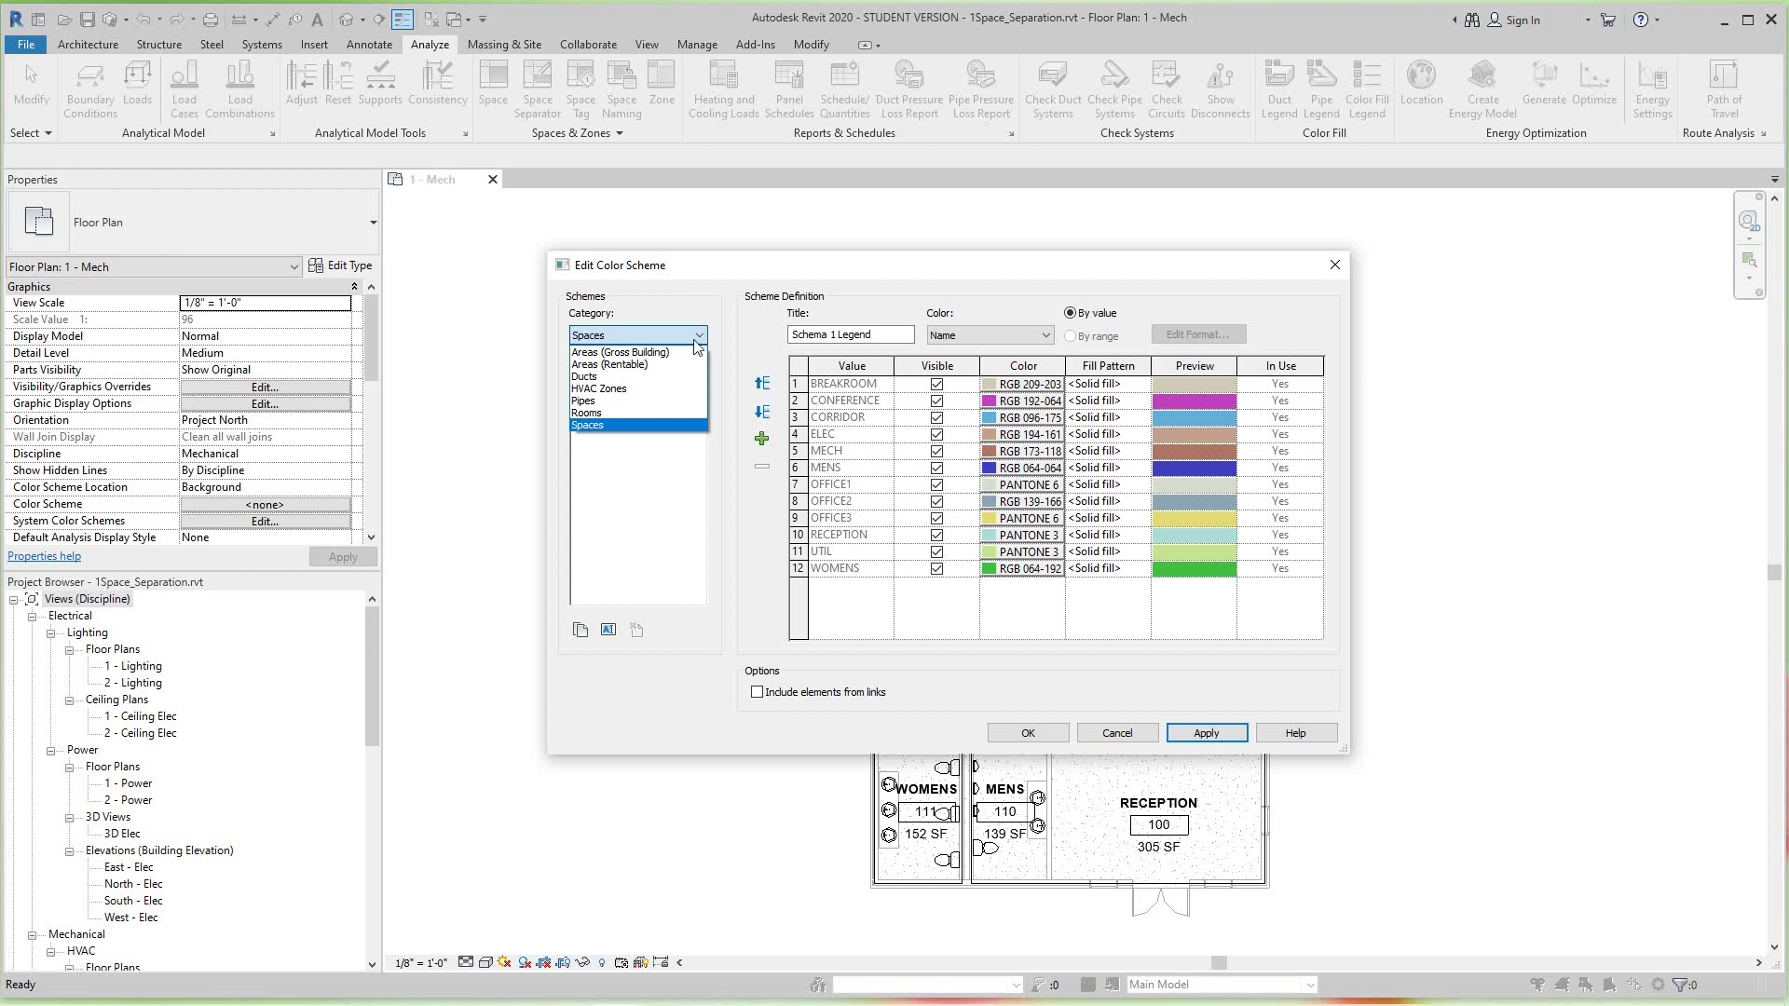
- Switch the scheme category to HVAC Zones to see its four zone colours, then close with OK
click(615, 395)
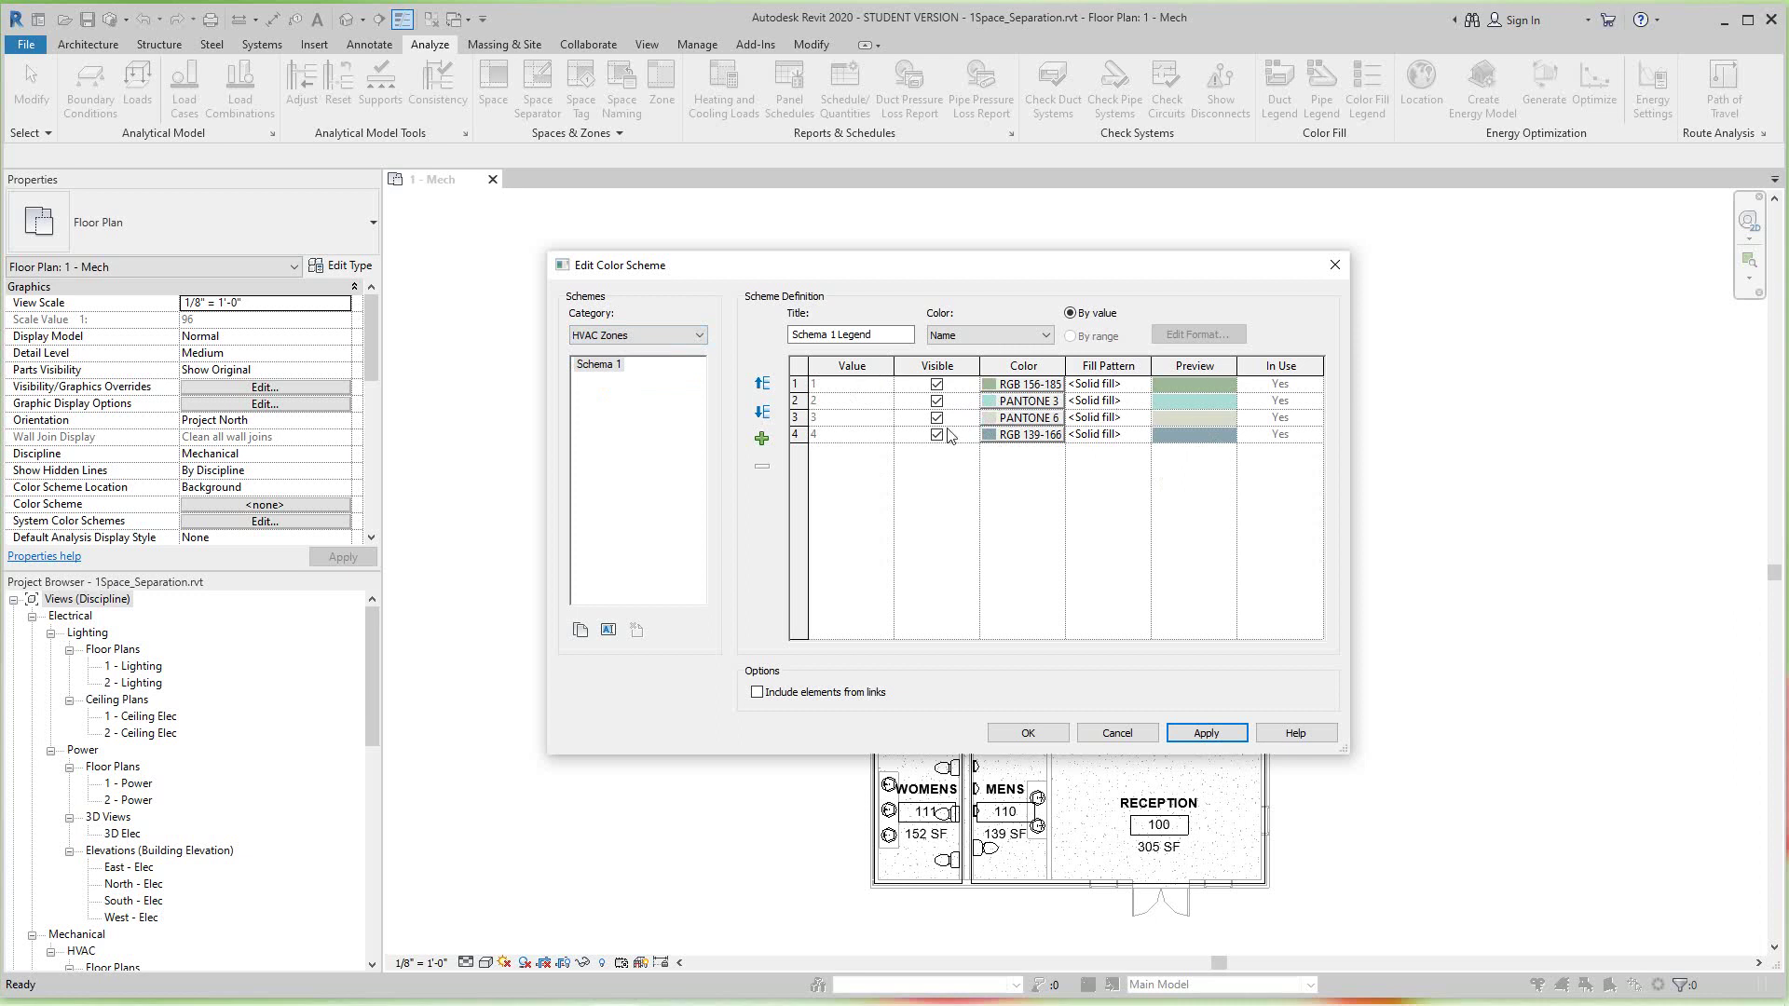
click(698, 337)
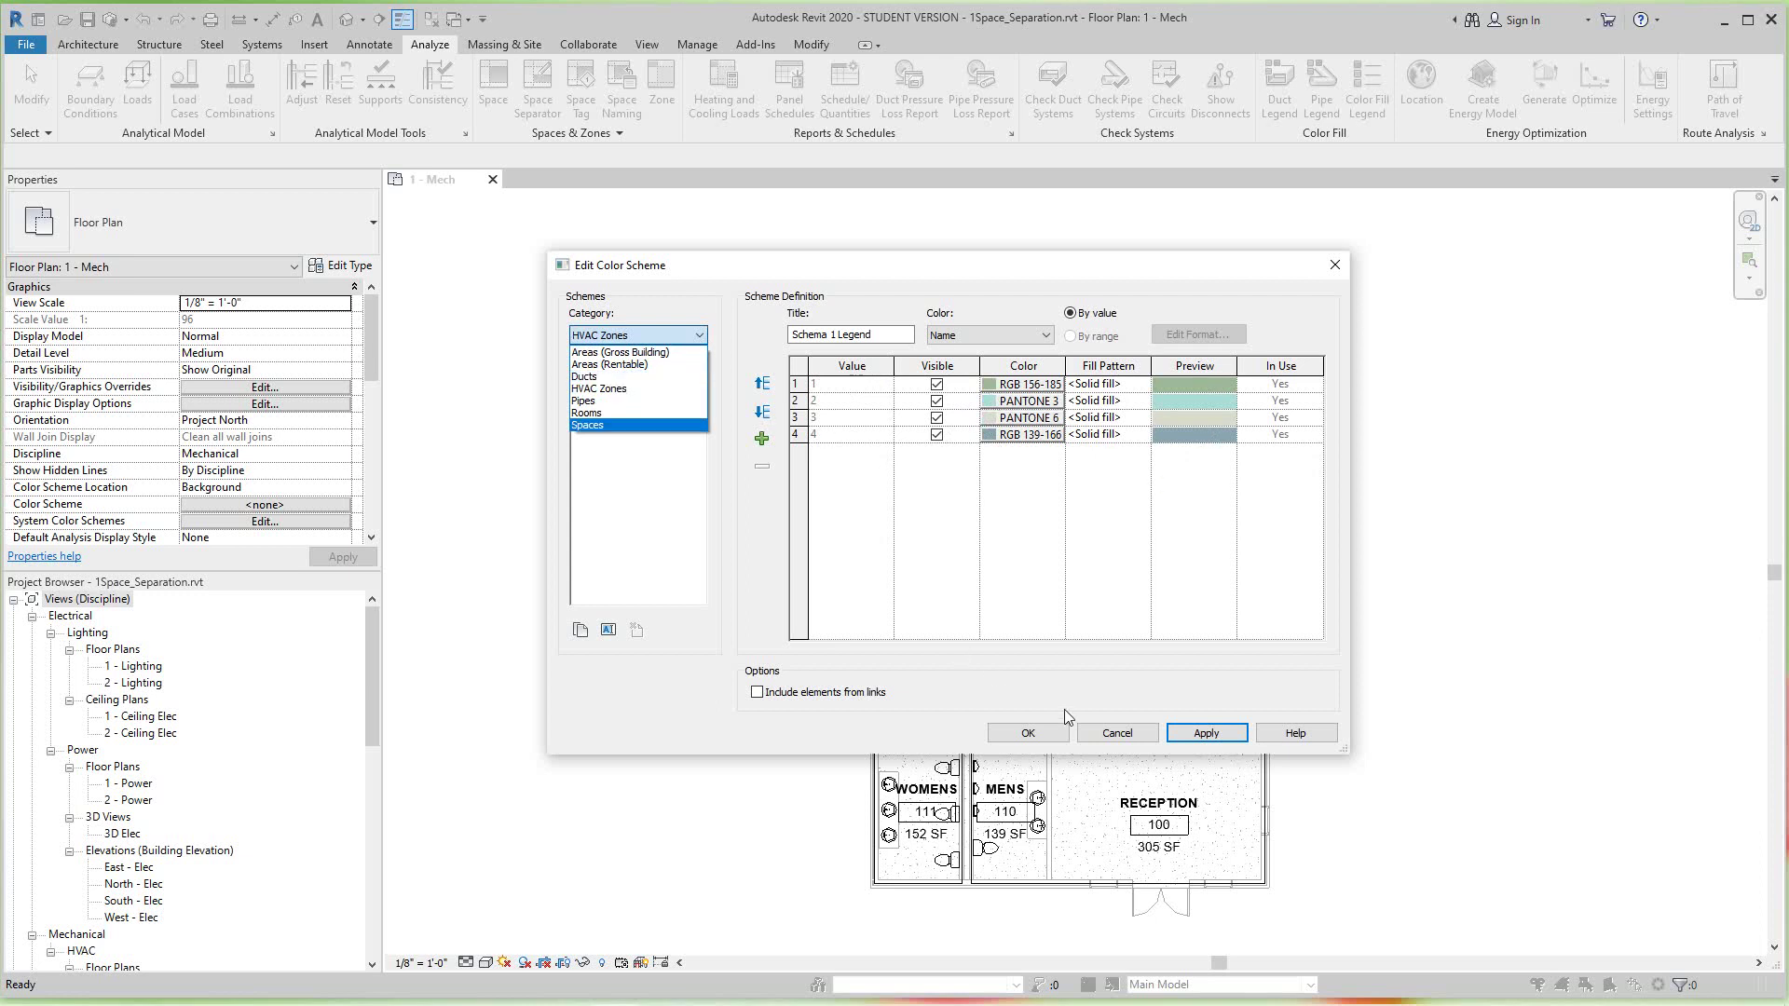
click(1032, 739)
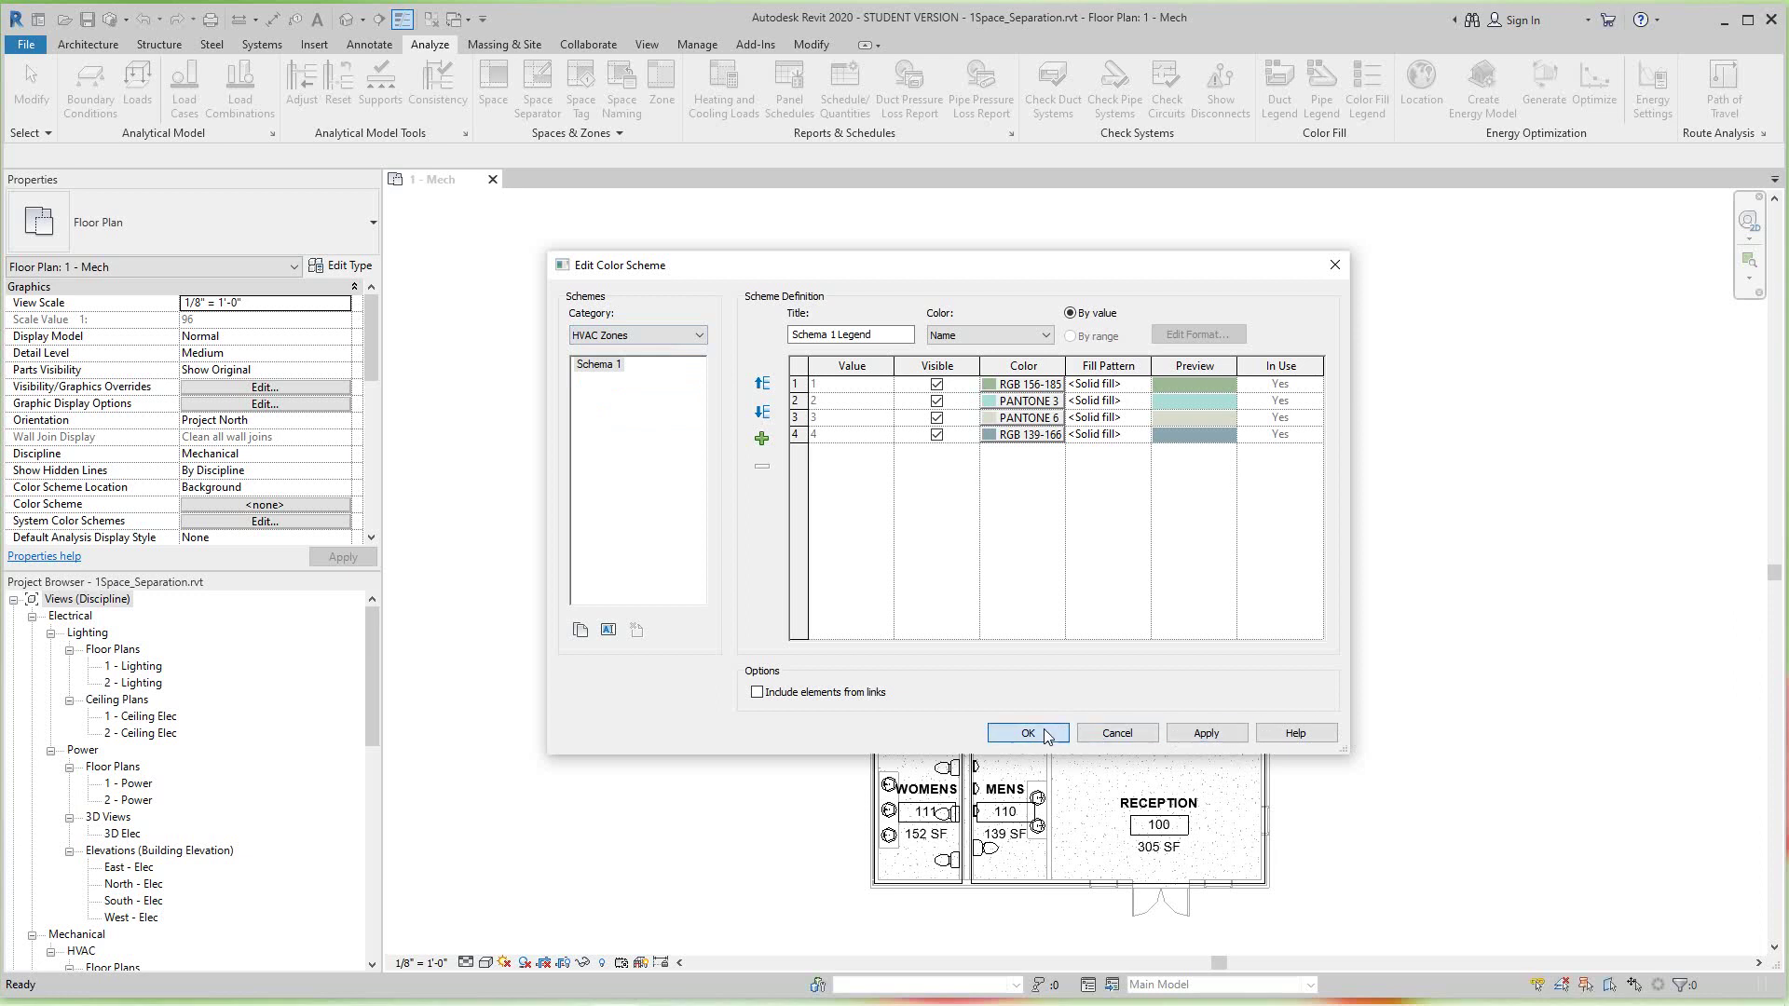
click(1028, 733)
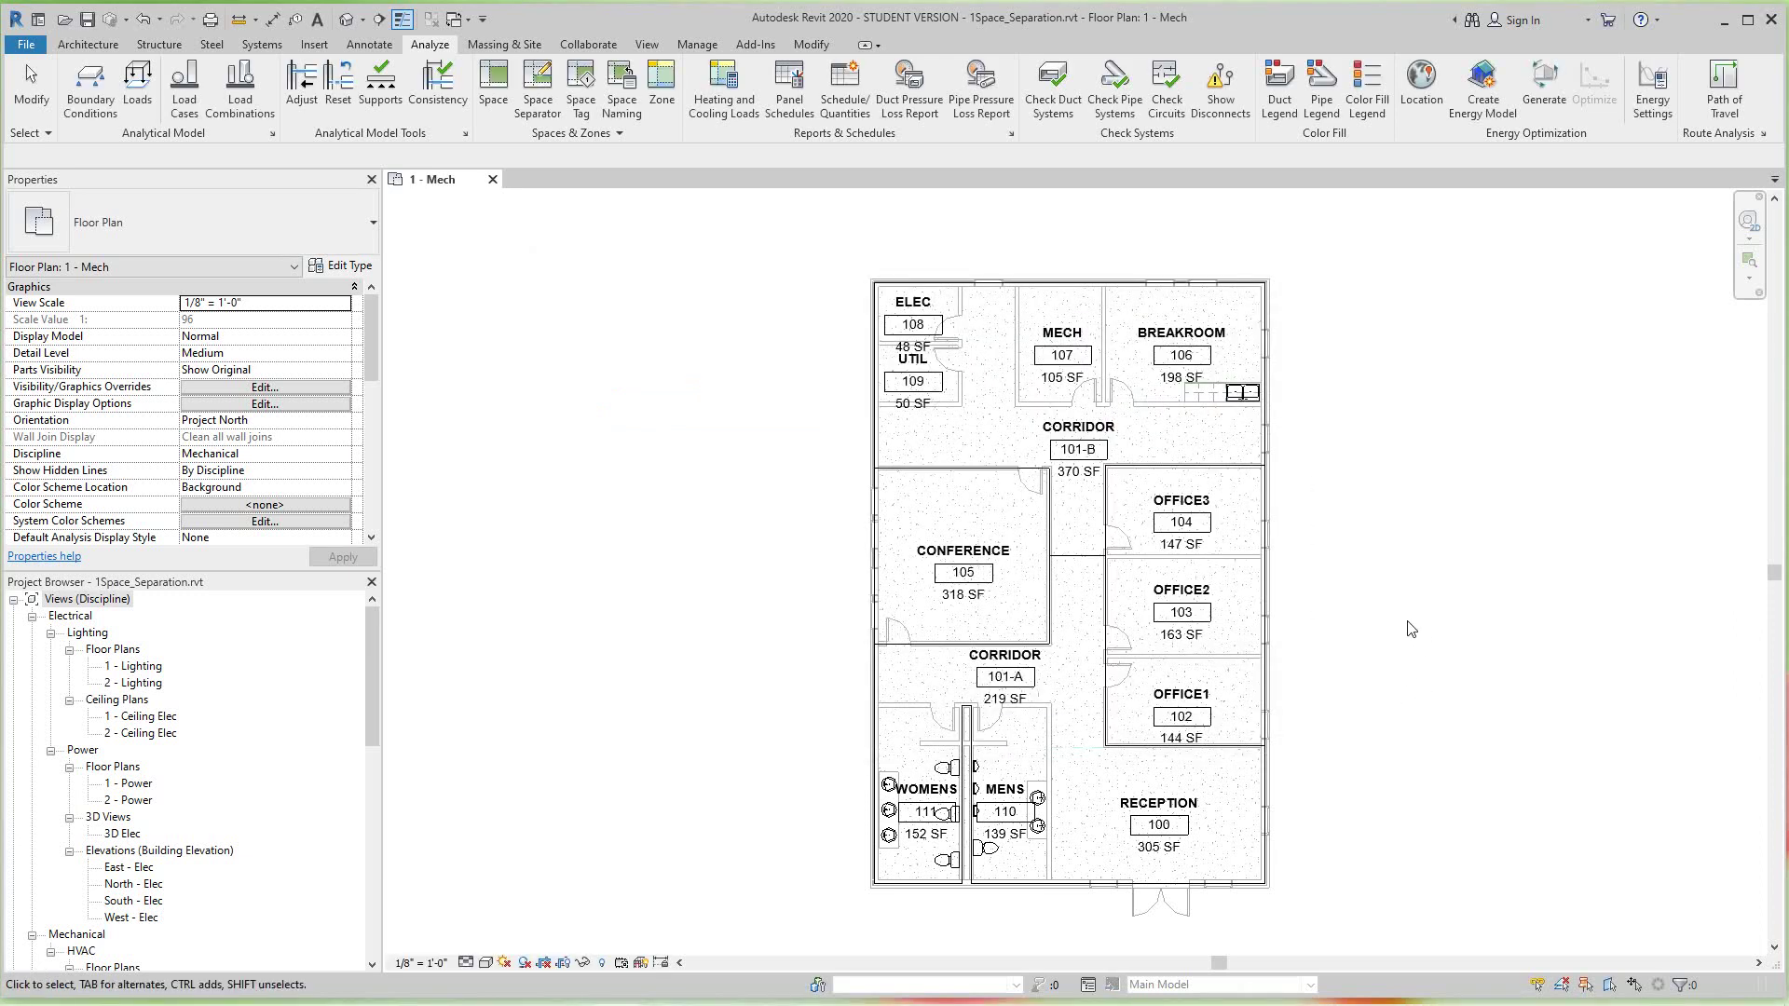
middle_drag(1407, 620, 1379, 602)
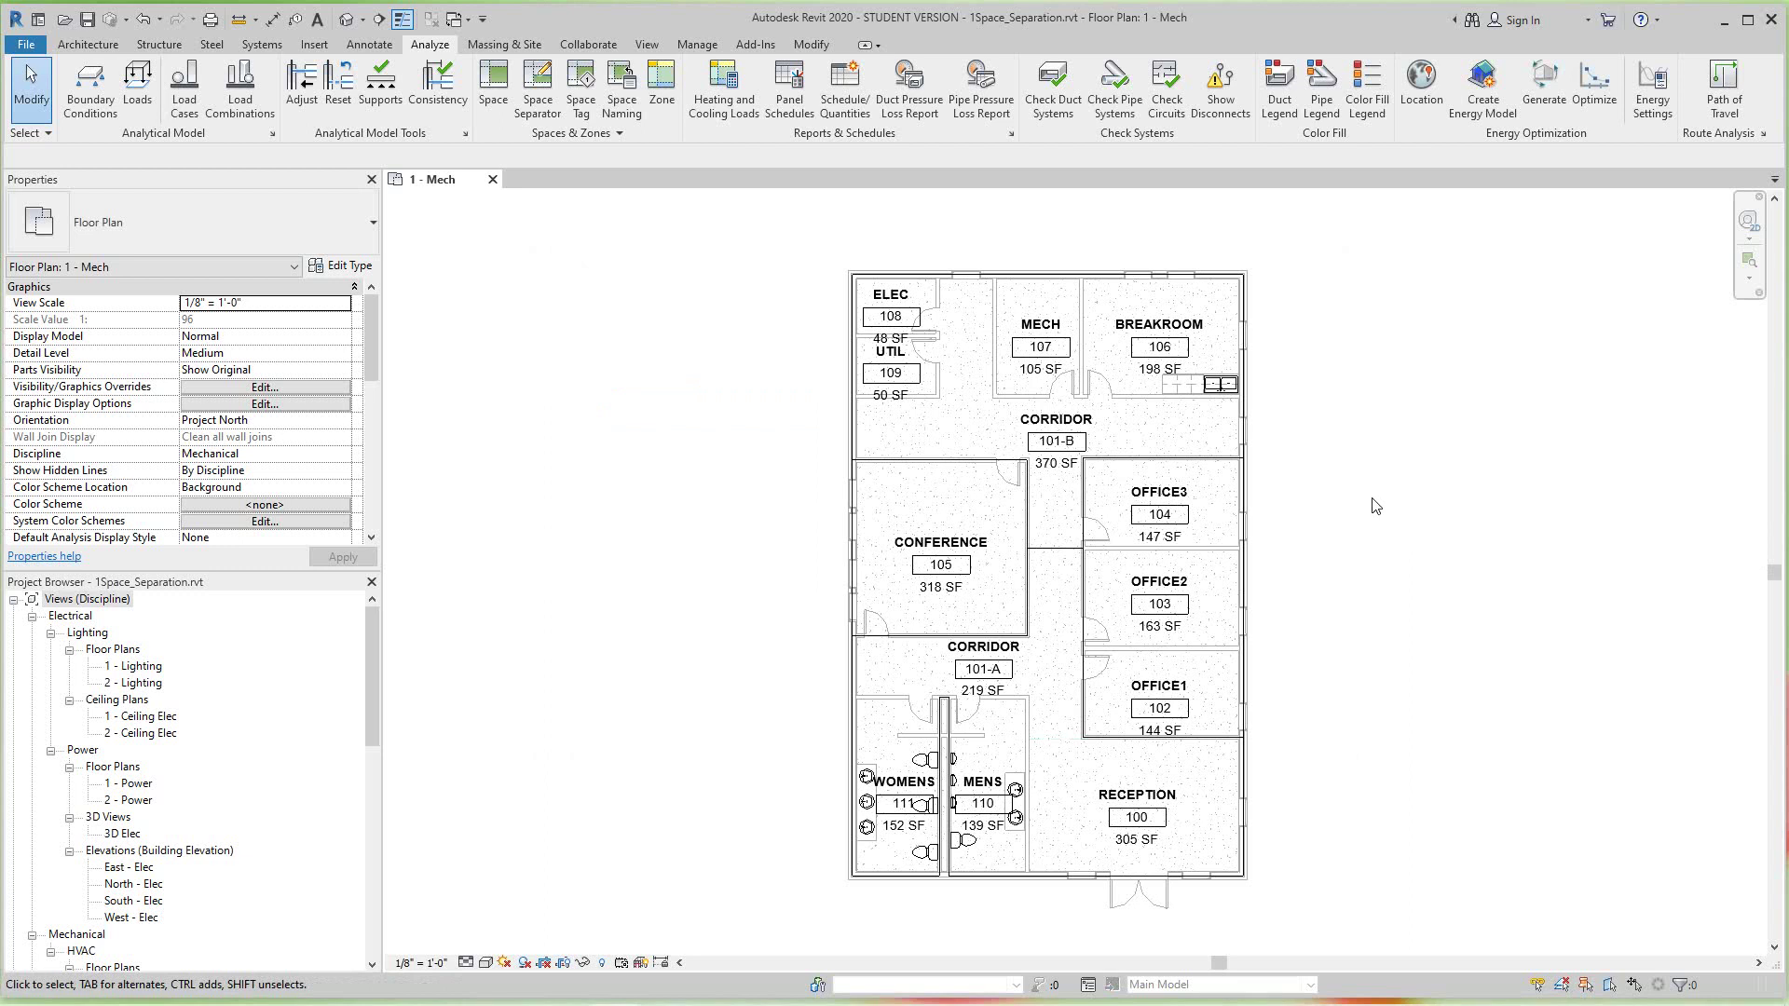
middle_drag(1357, 529, 1365, 517)
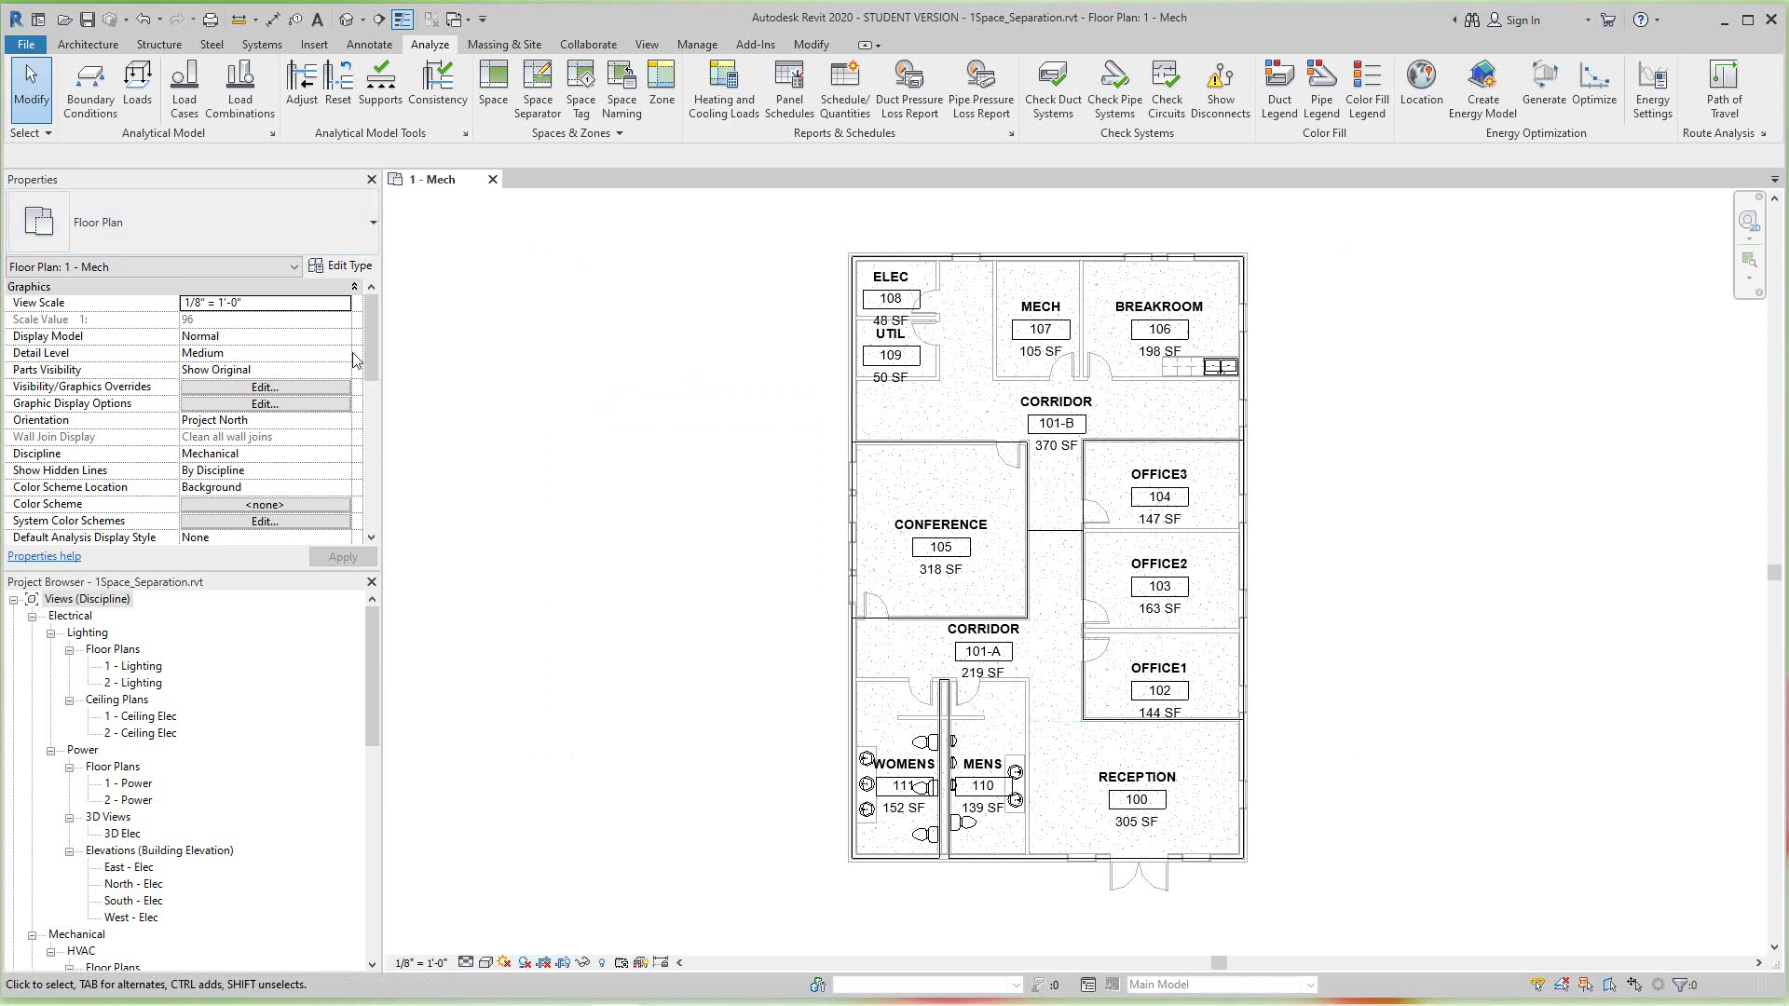
scroll(365, 343, down, 5)
scroll(362, 389, down, 5)
scroll(370, 404, down, 2)
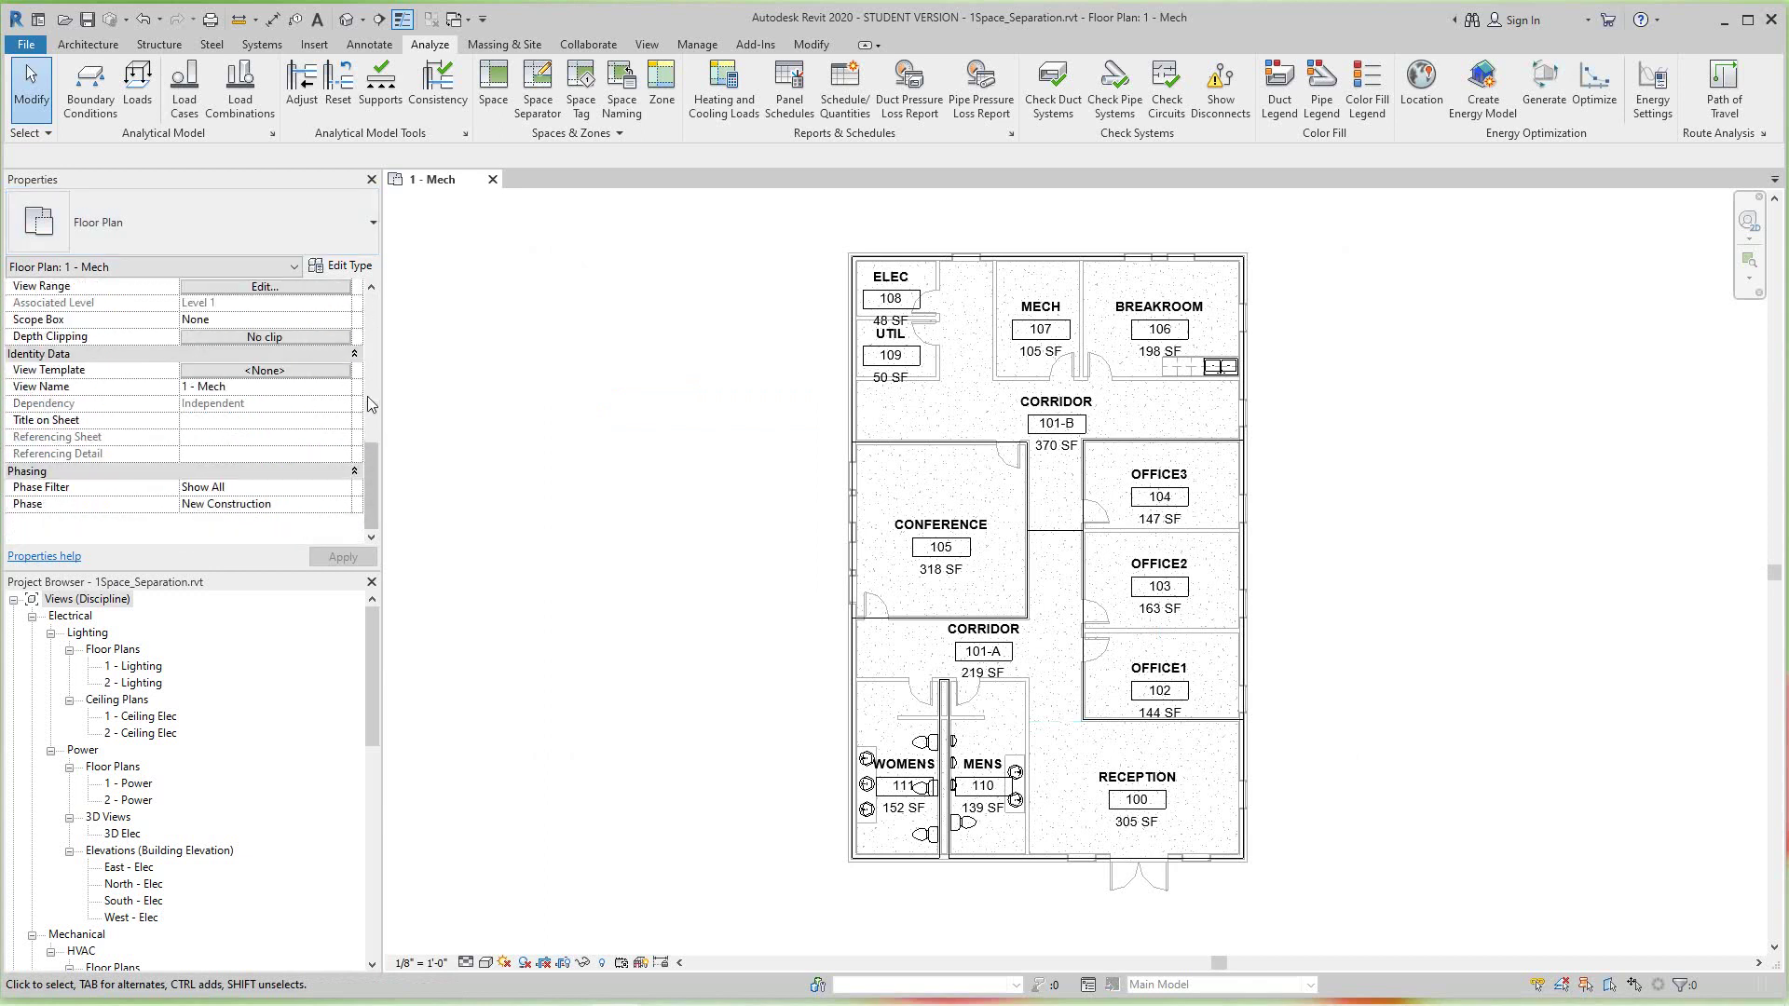
scroll(377, 480, up, 2)
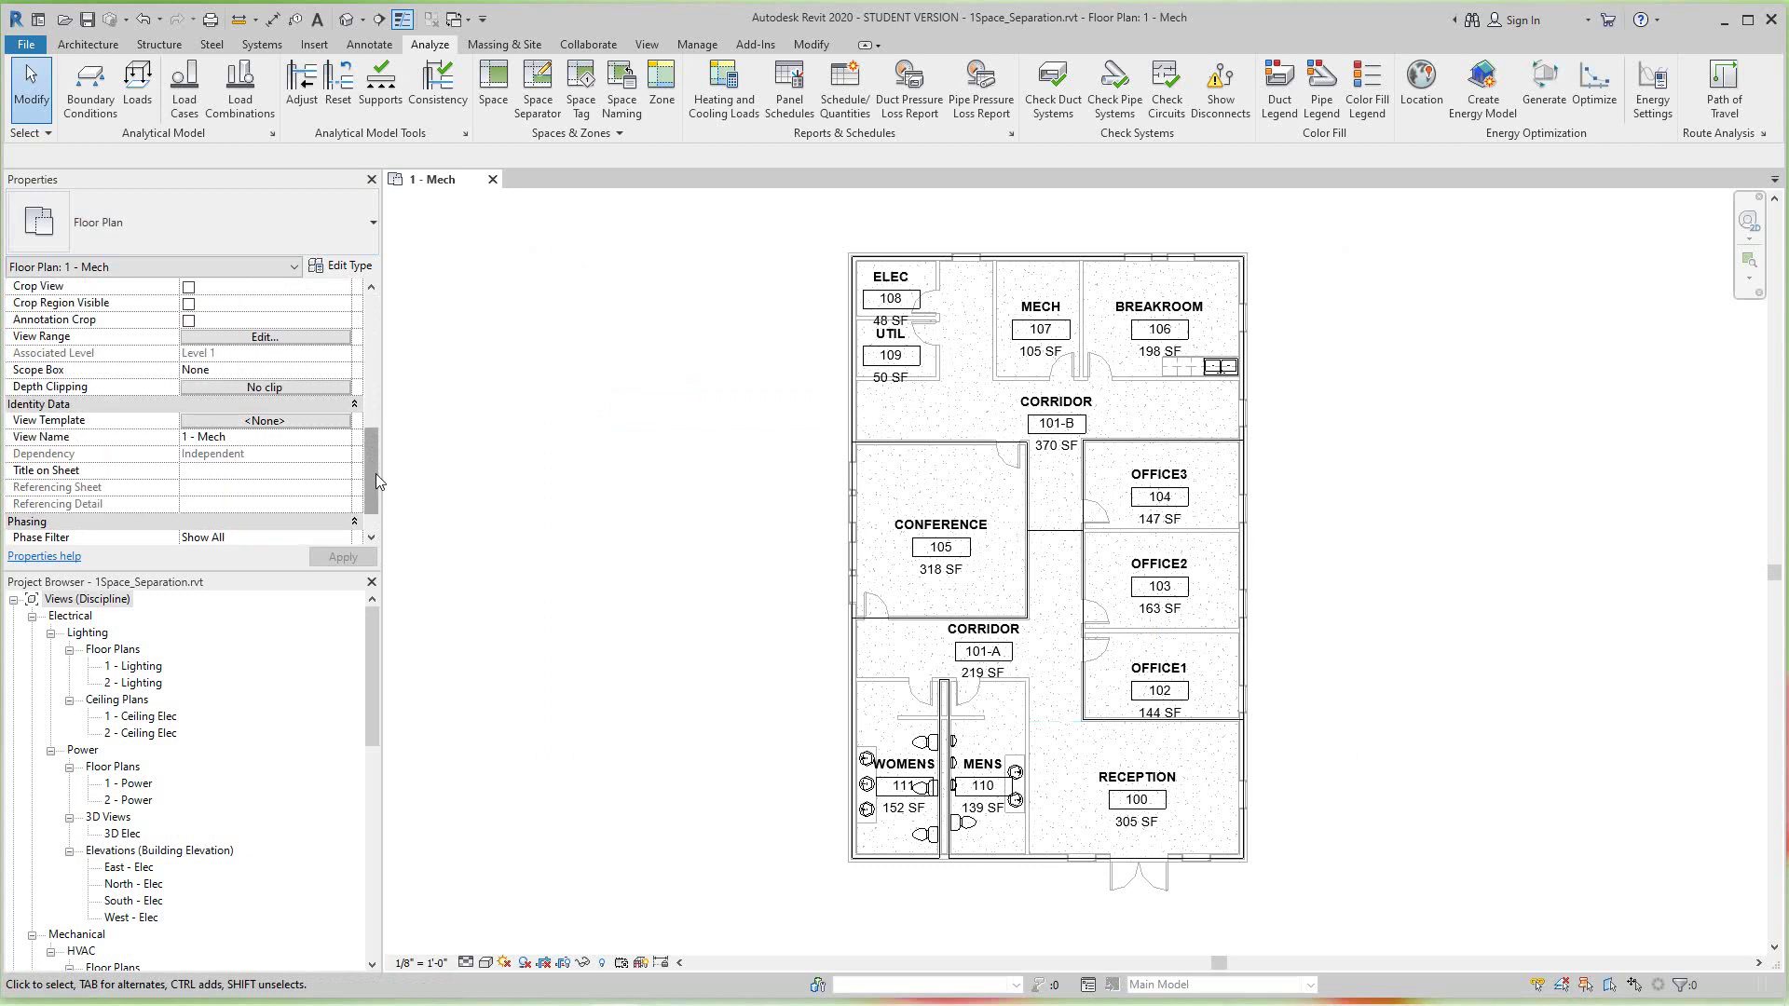
scroll(376, 477, up, 5)
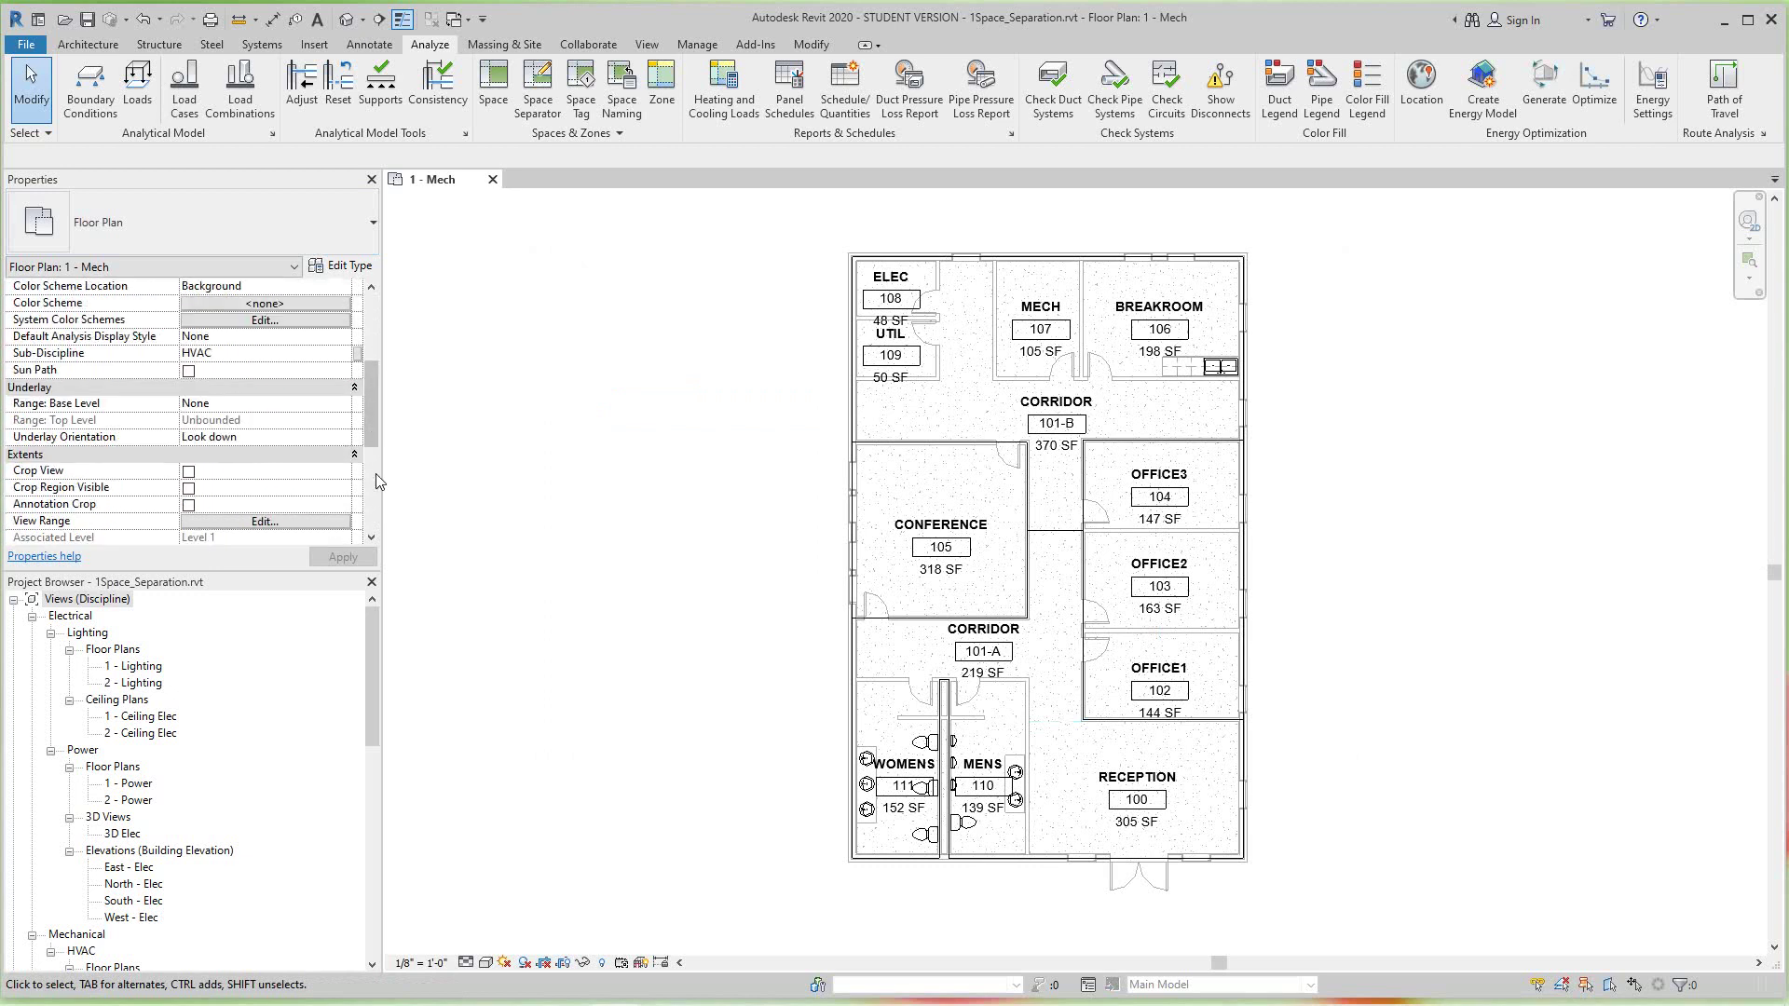
scroll(377, 477, up, 3)
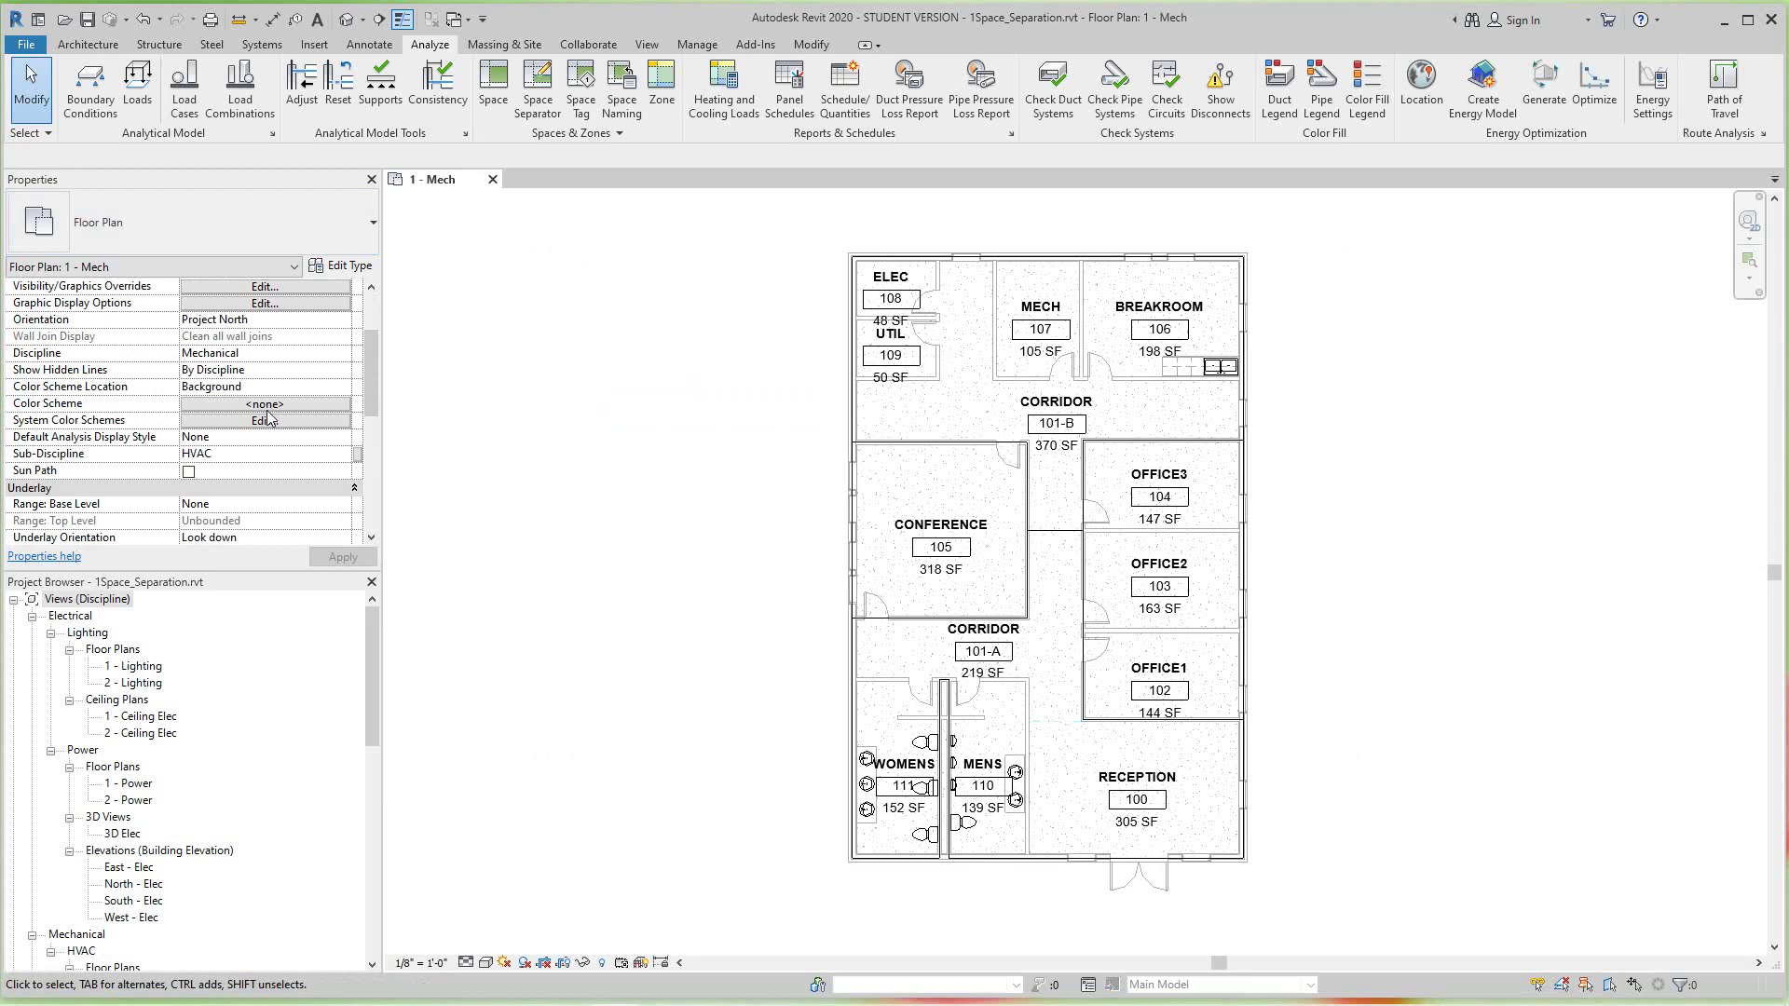
- Open the view's <none> Color Scheme setting and select Schema 1 for Spaces
click(265, 406)
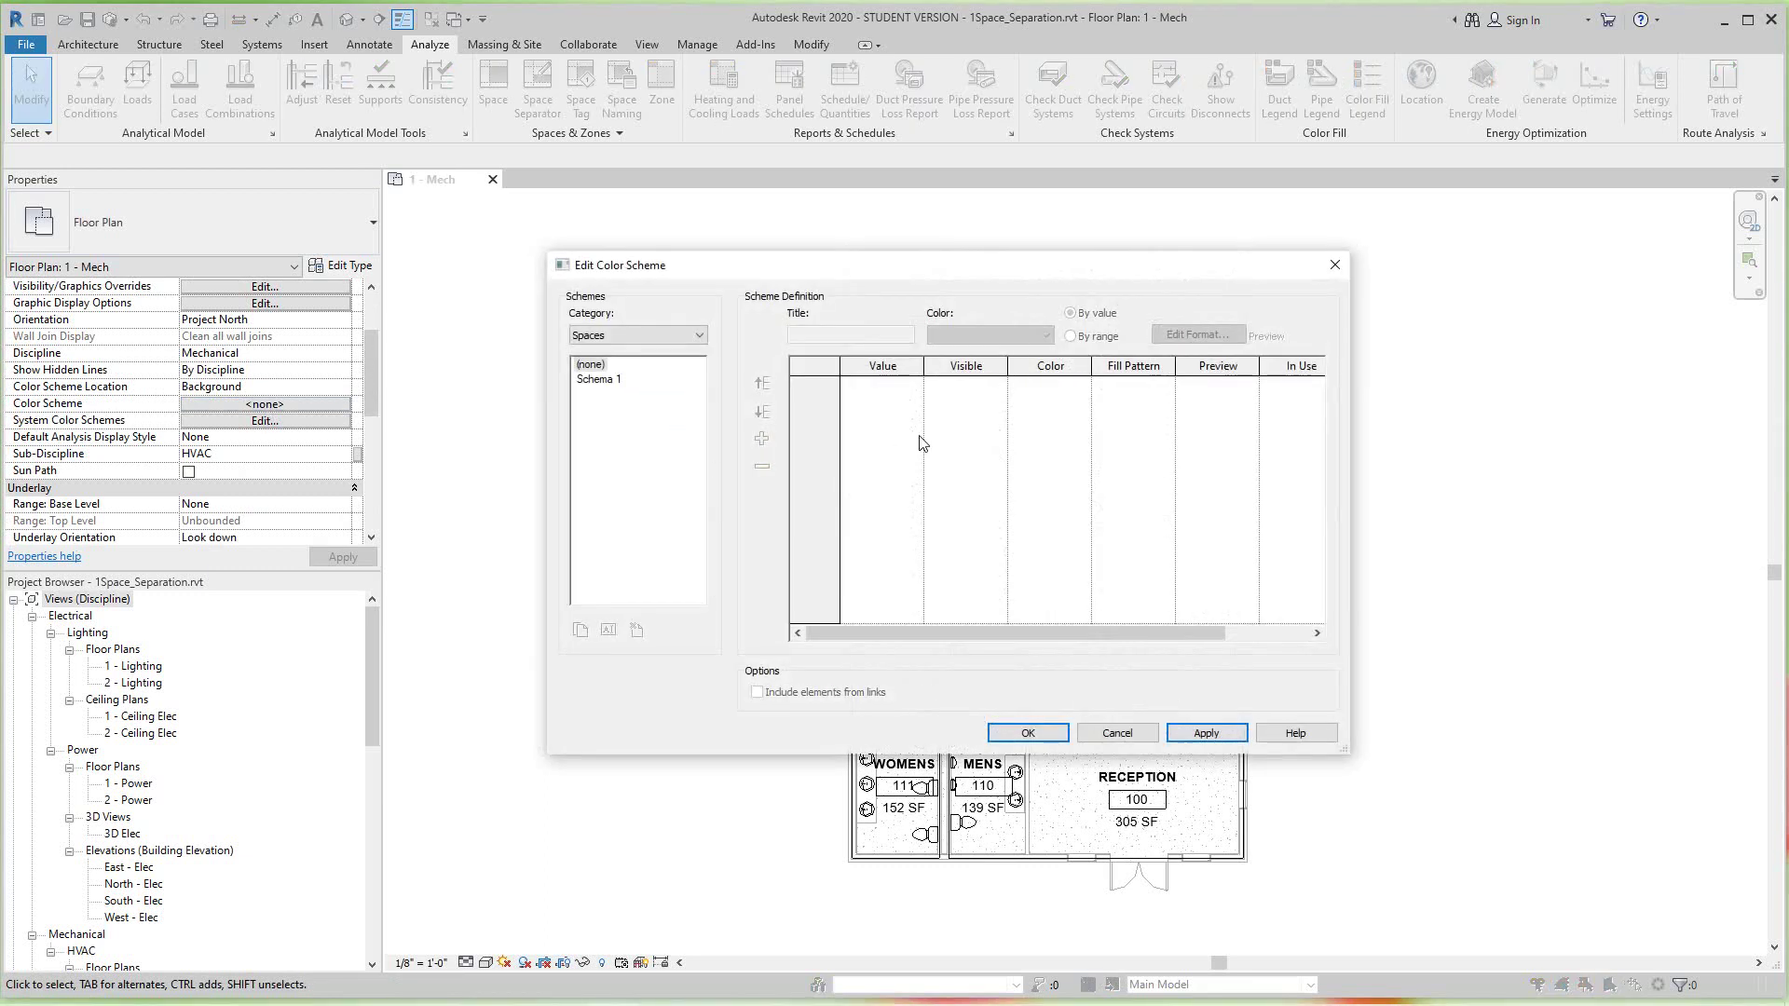
mouse_move(1056, 275)
mouse_down()
mouse_move(1089, 264)
mouse_move(1073, 261)
mouse_up()
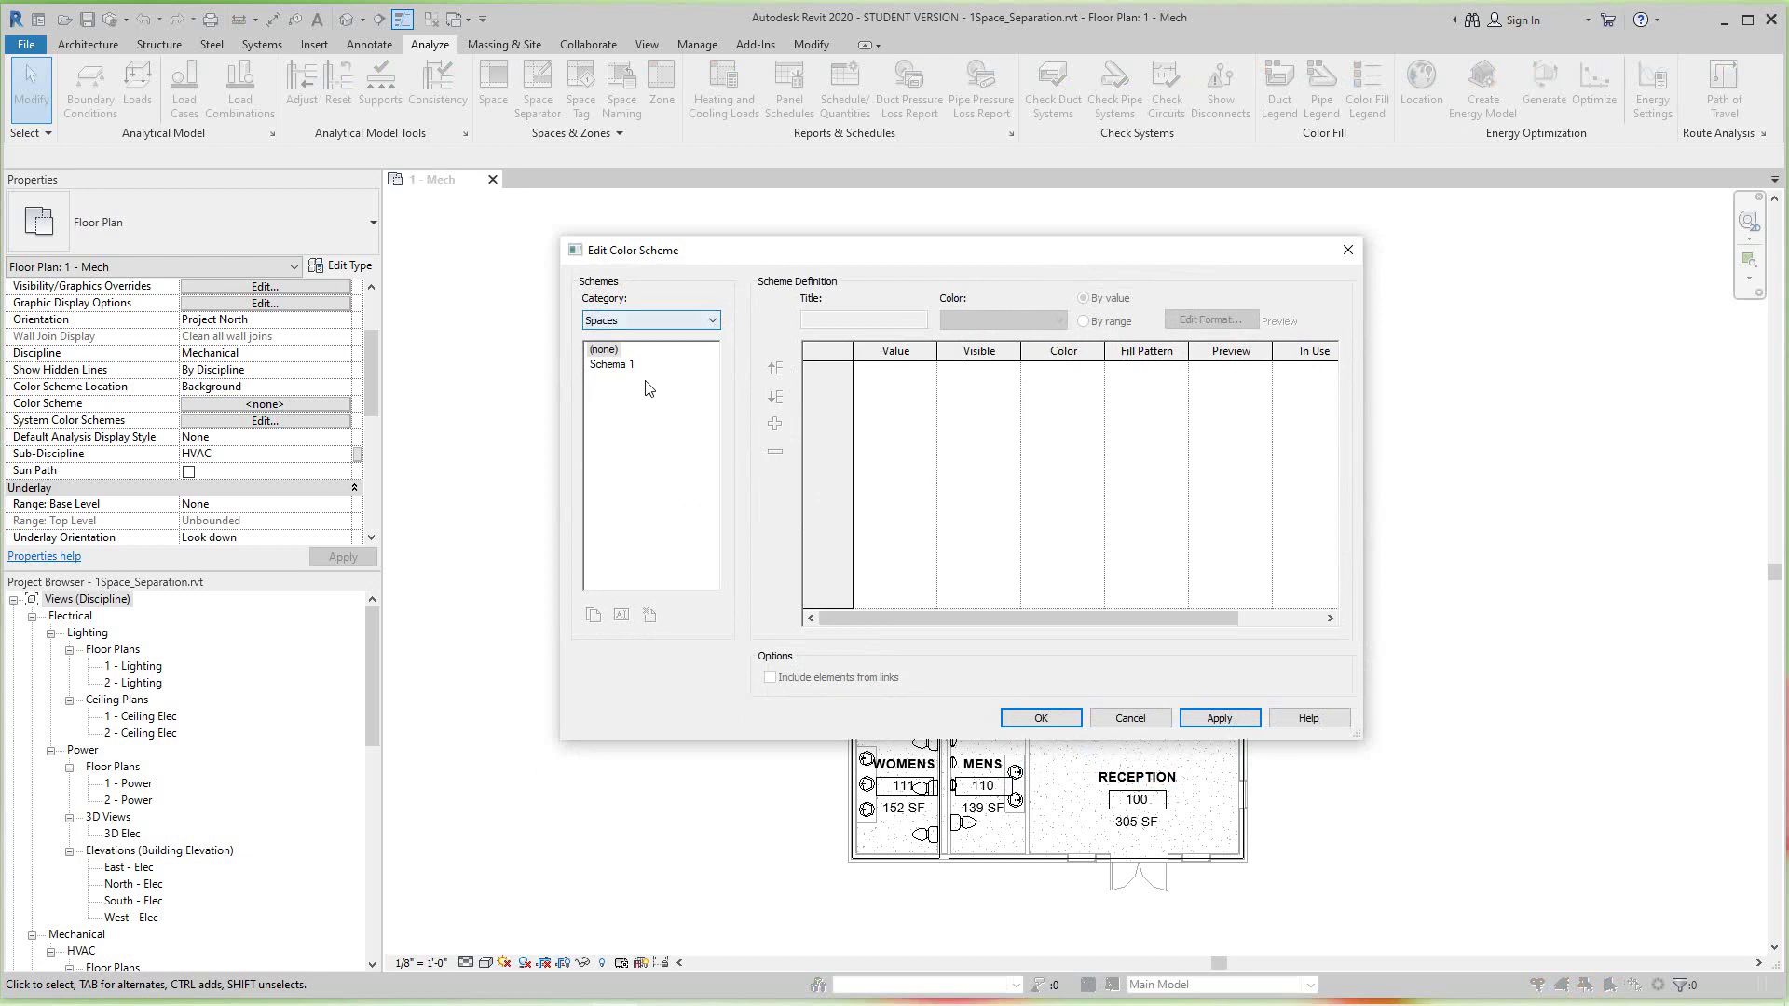
click(611, 365)
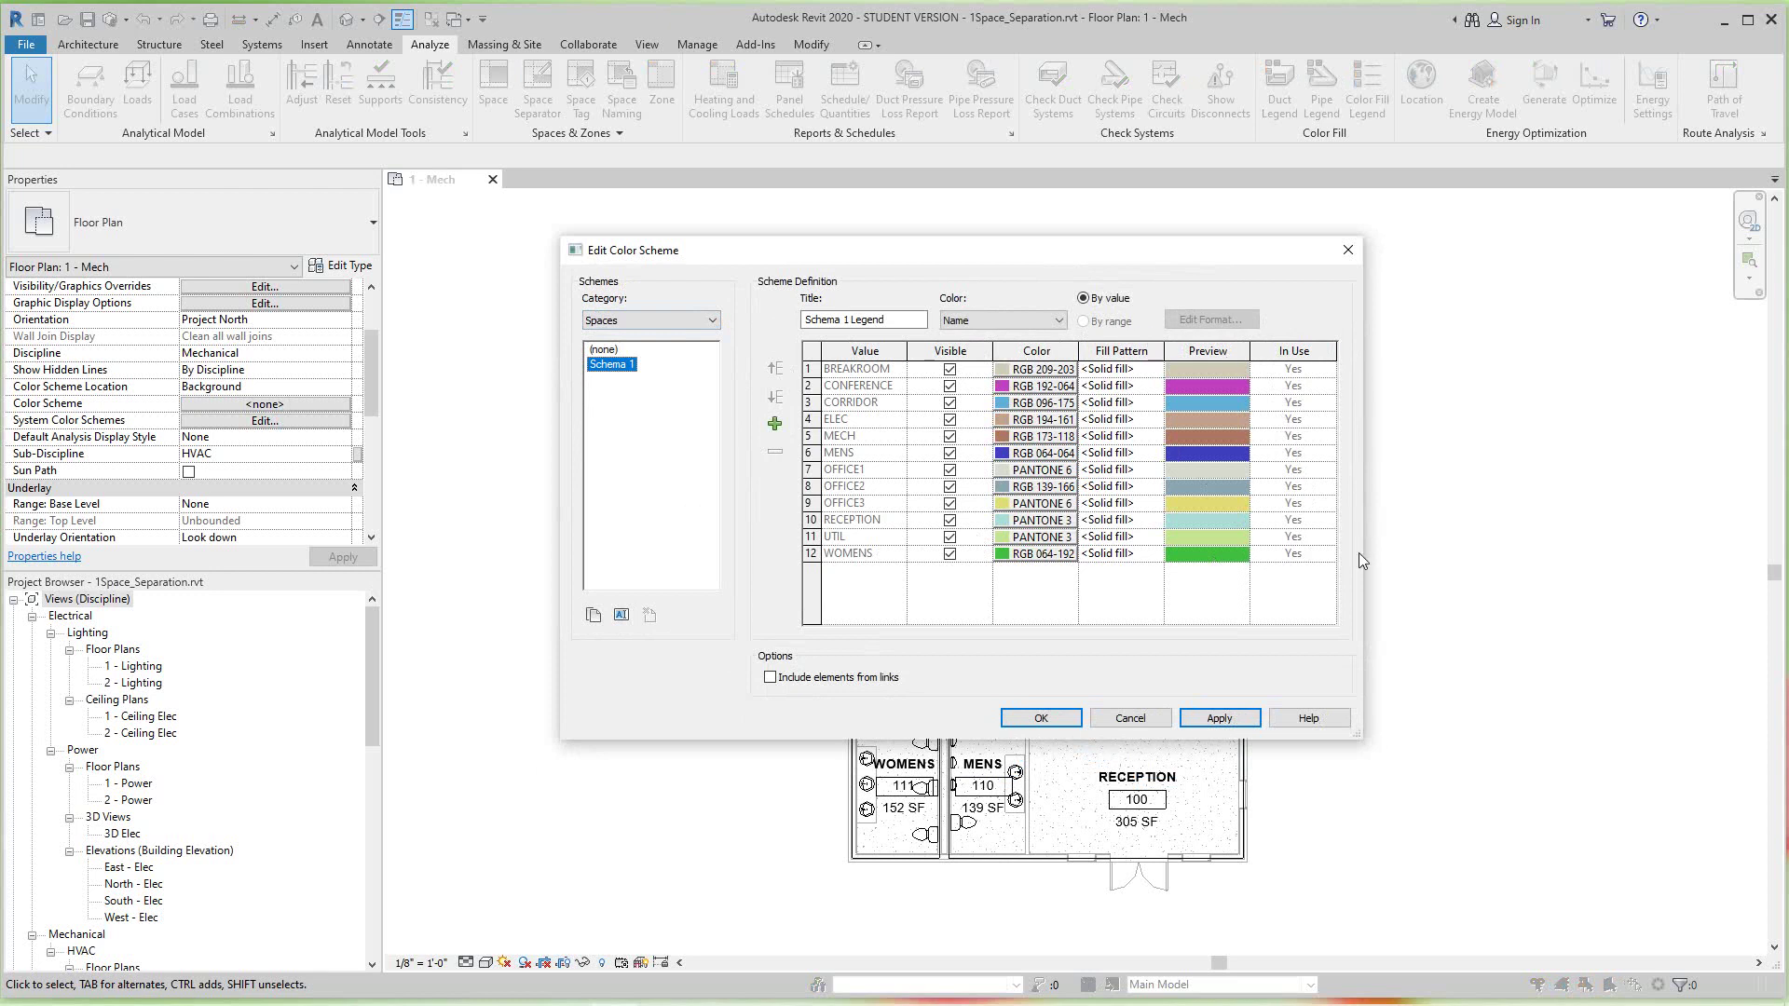
- Confirm Schema 1 with OK so each space gets its own colour by name
click(1041, 718)
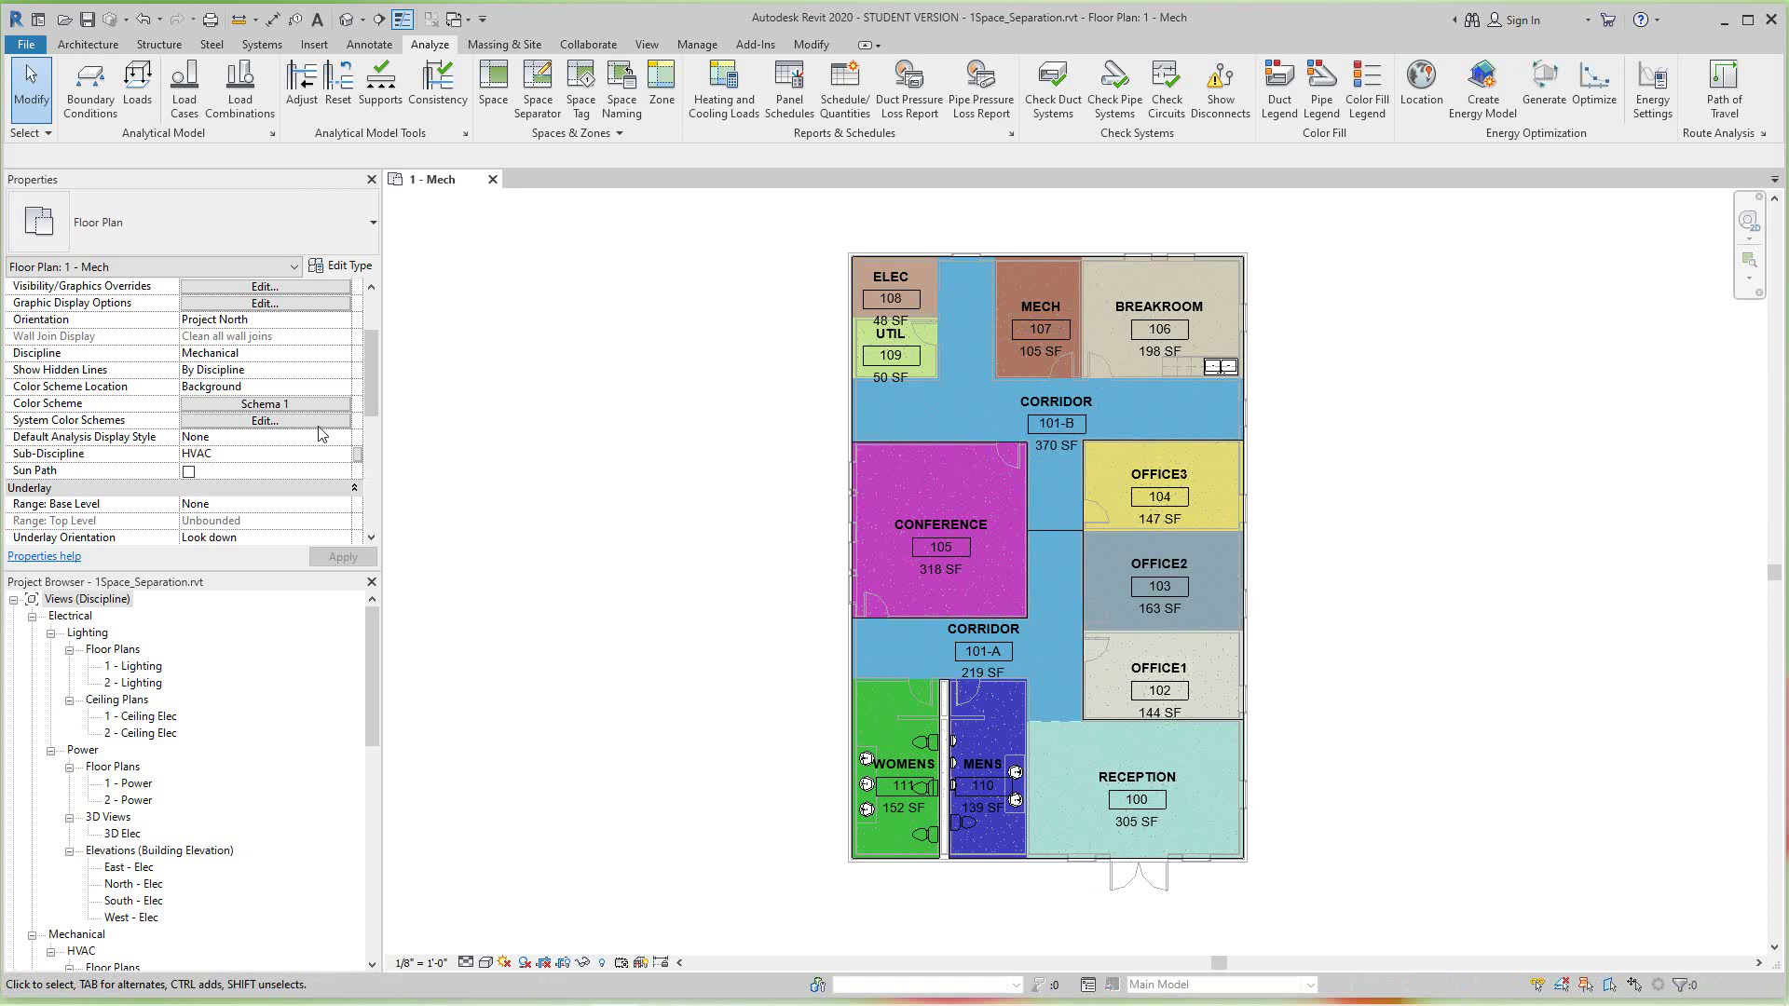
- Reopen the view's colour scheme, set Category to HVAC Zones and choose its Schema 1
click(262, 406)
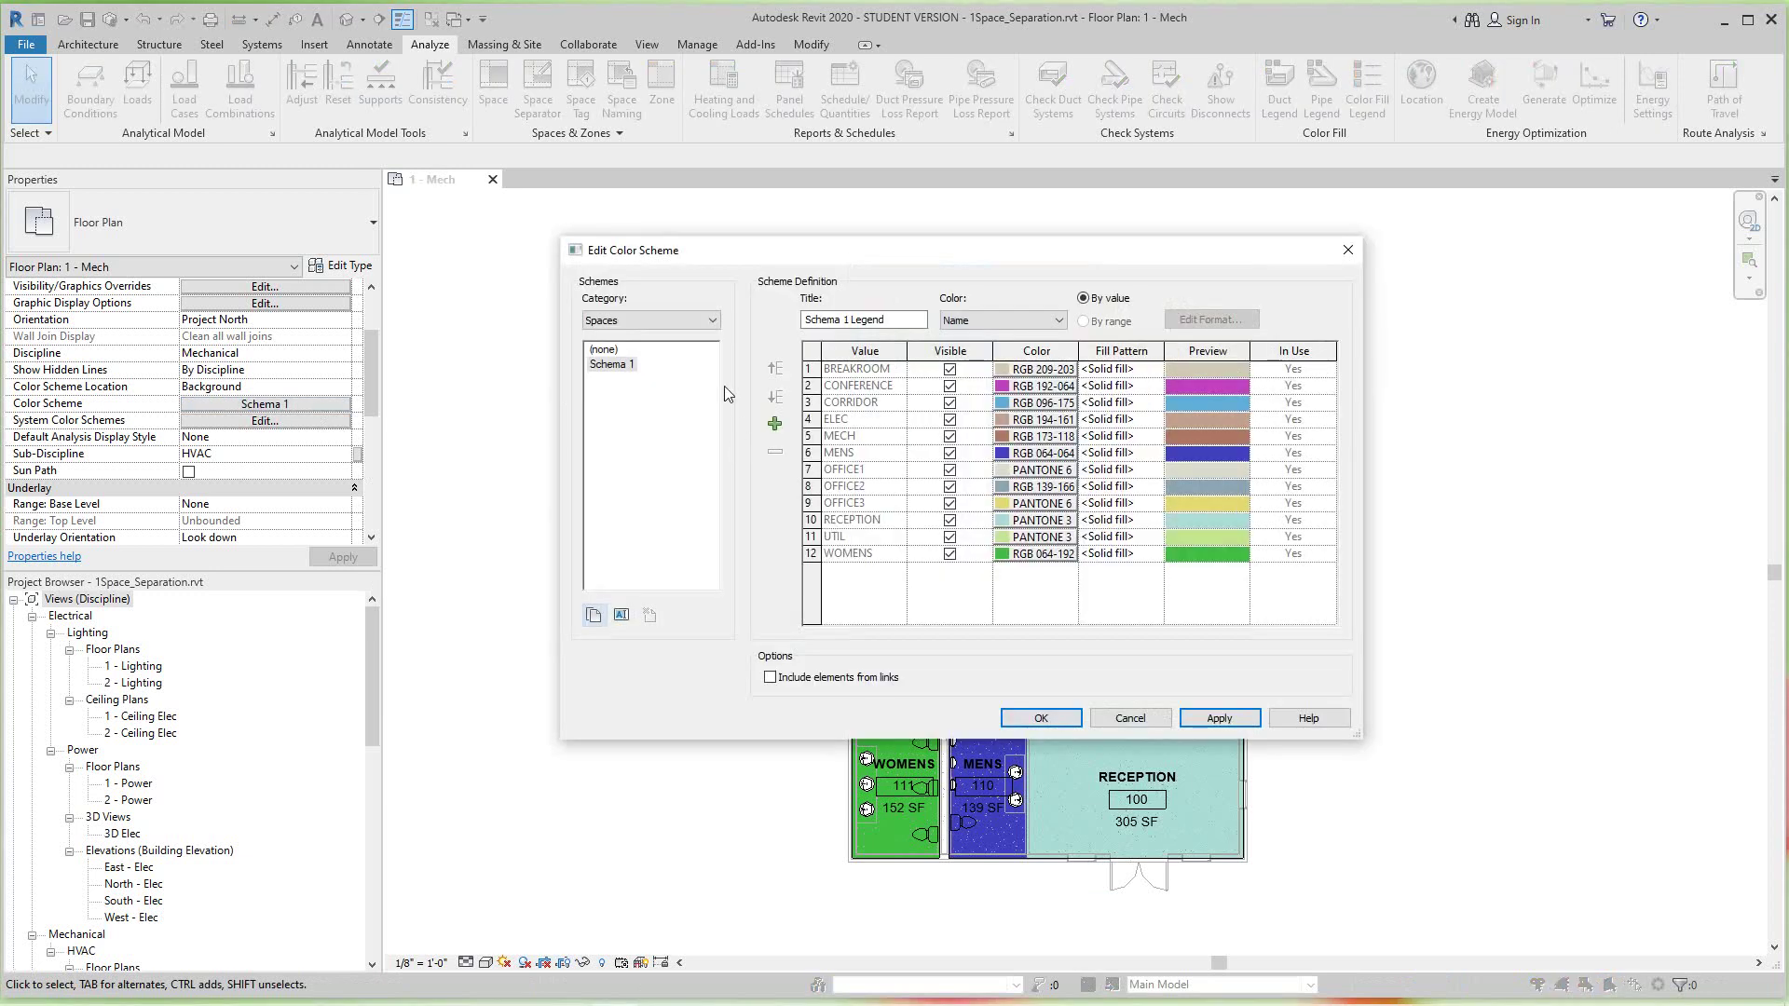
click(715, 324)
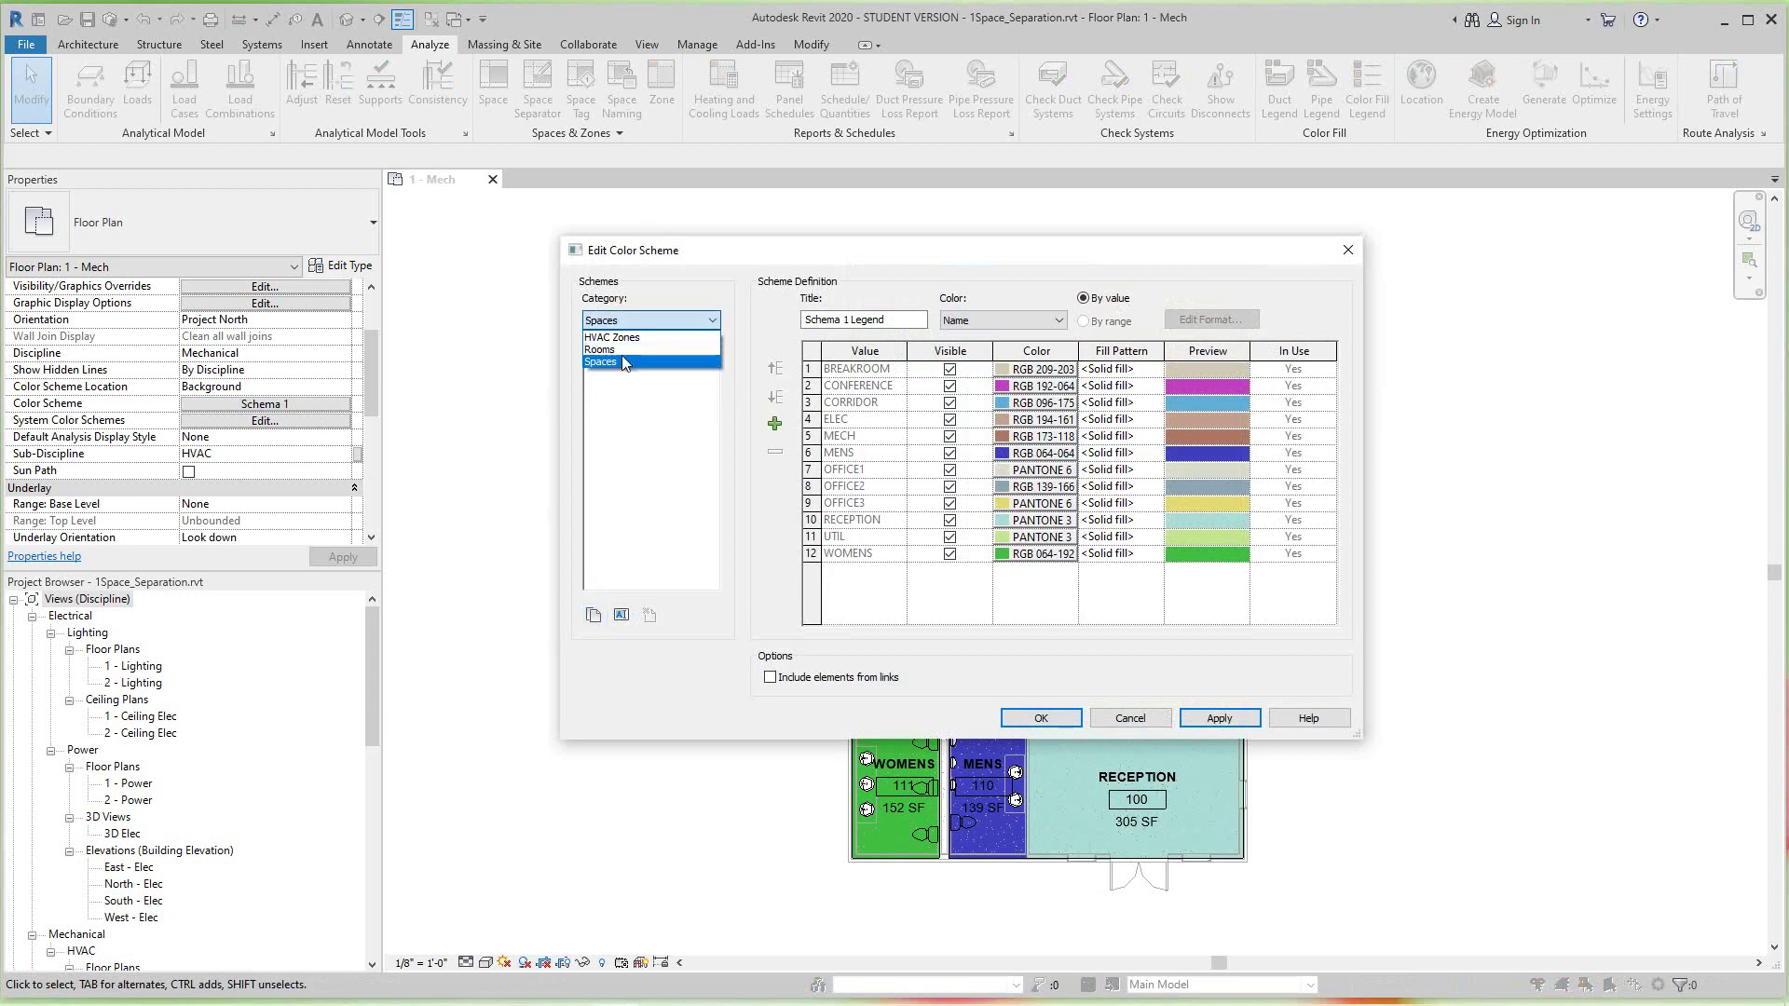
click(612, 337)
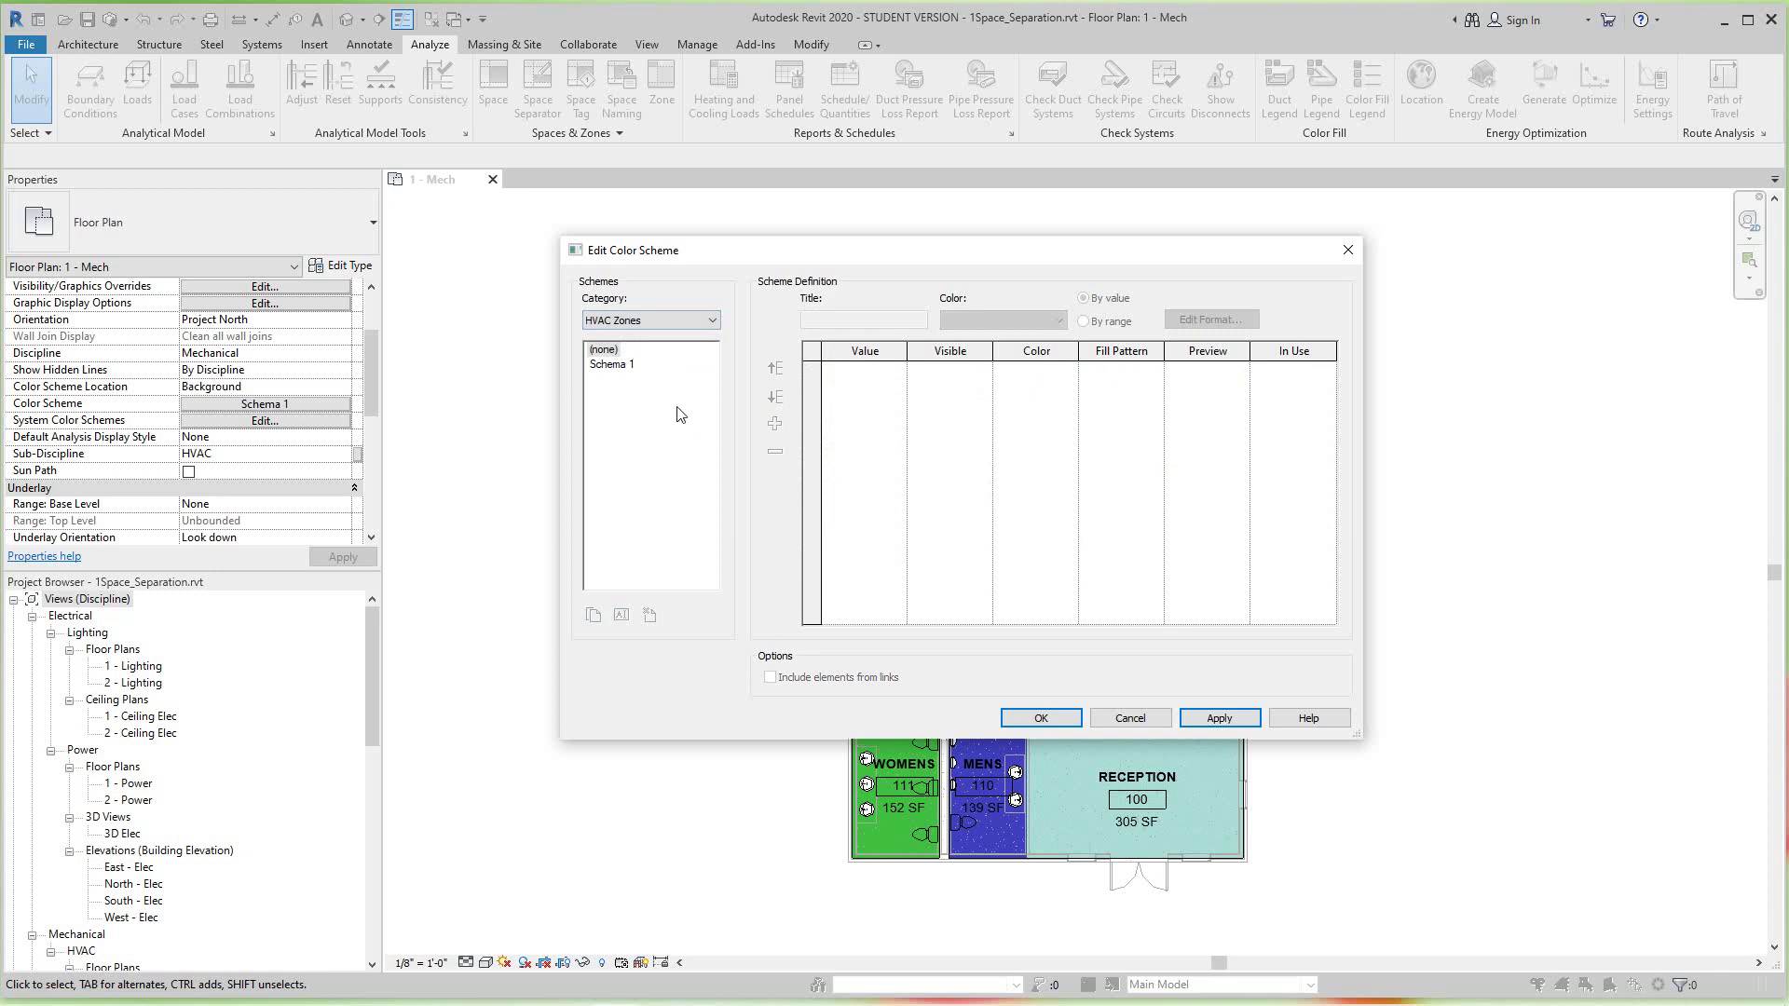
click(615, 364)
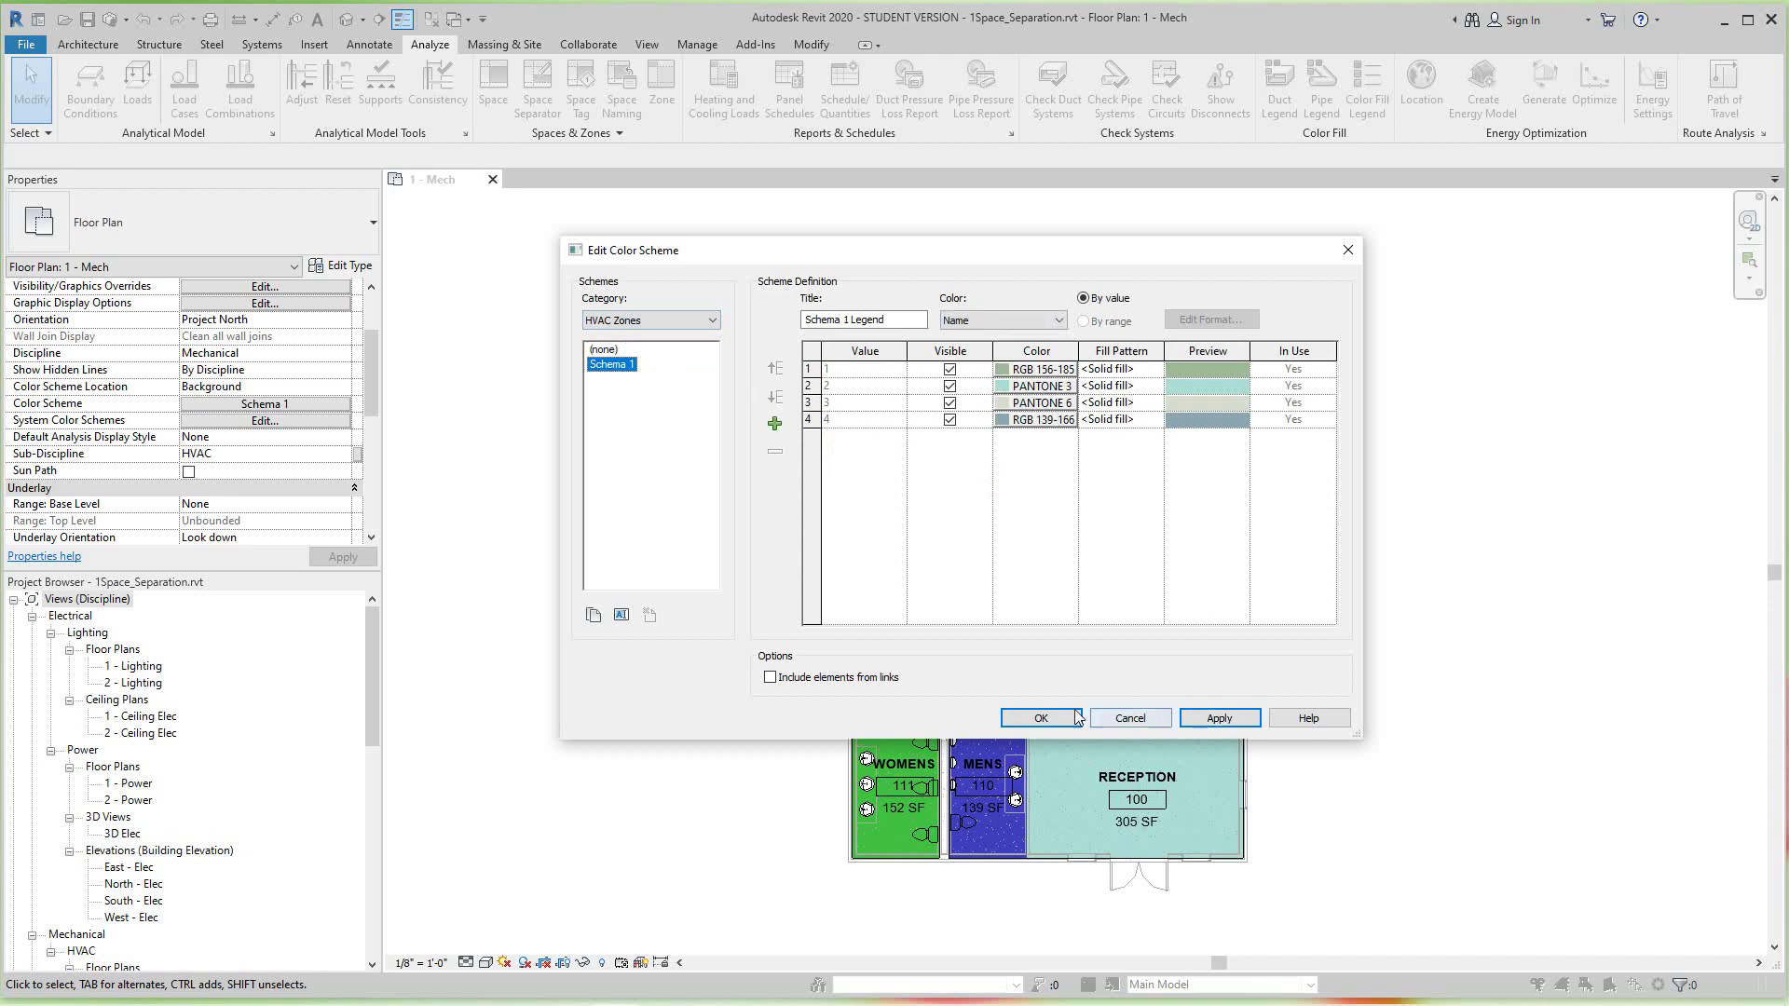
- Confirm the HVAC Zones Schema 1 with OK to shade spaces in four zone colours
click(1041, 718)
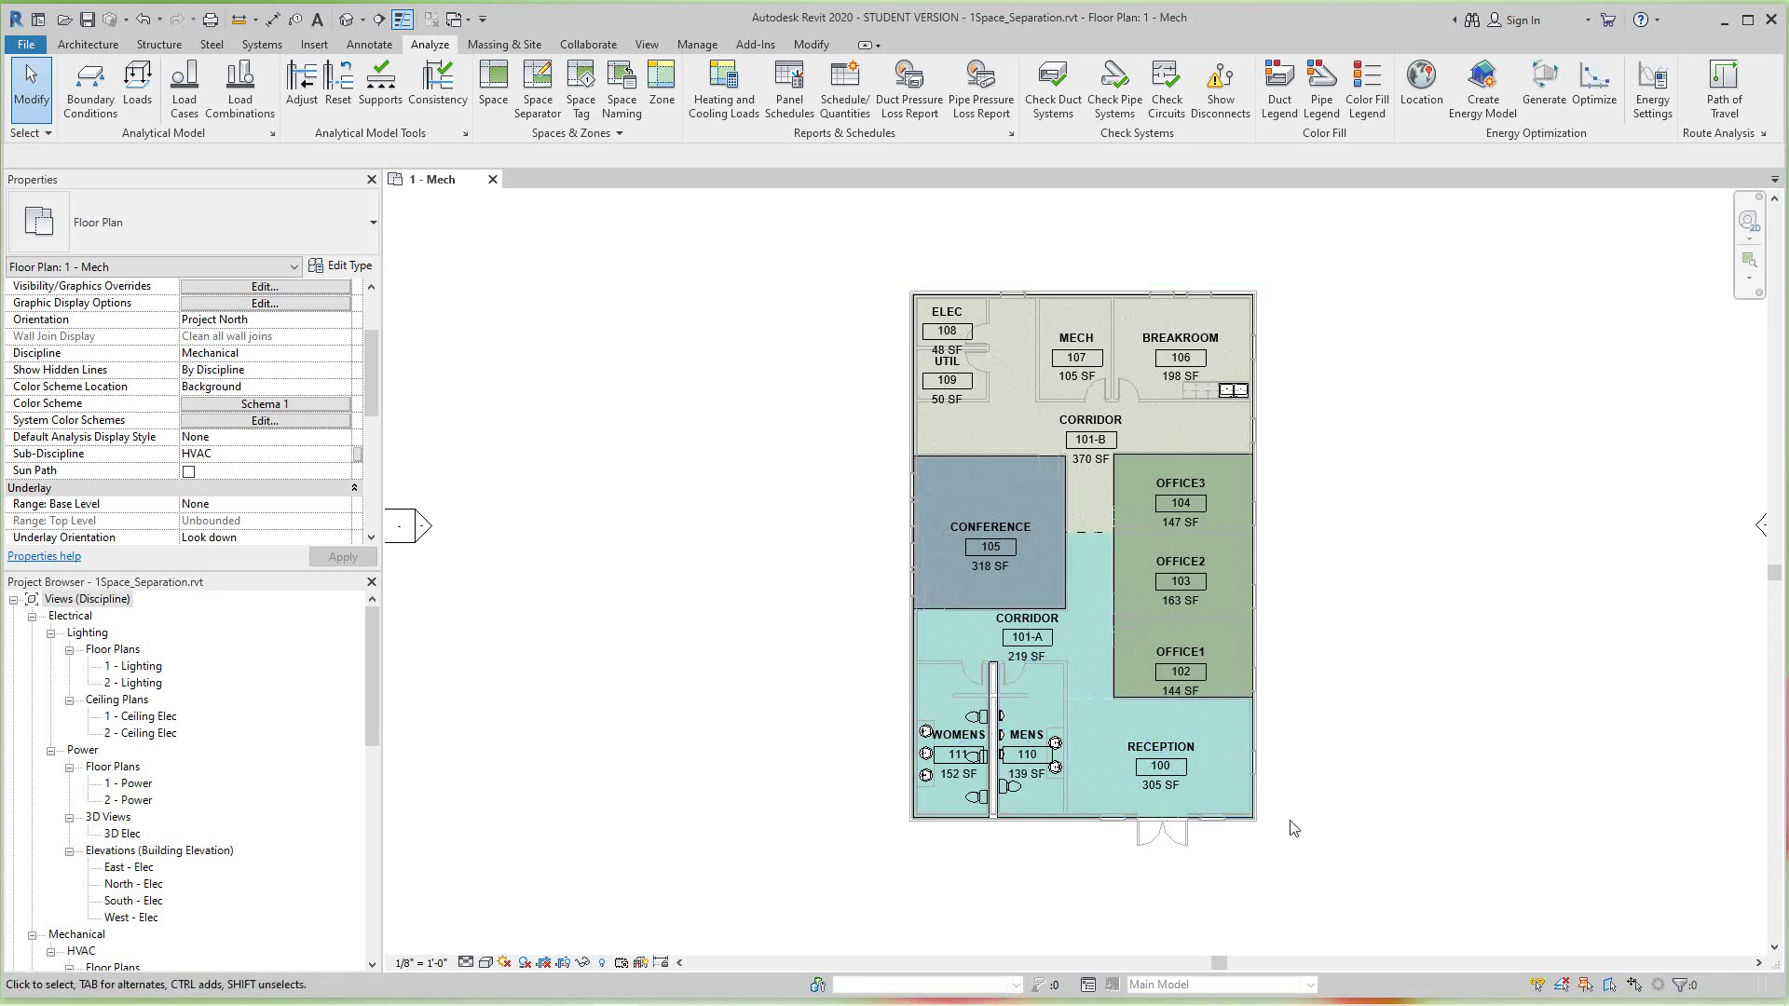
- Set the floor plan's colour scheme to (none), removing the HVAC zone colour fill
click(273, 408)
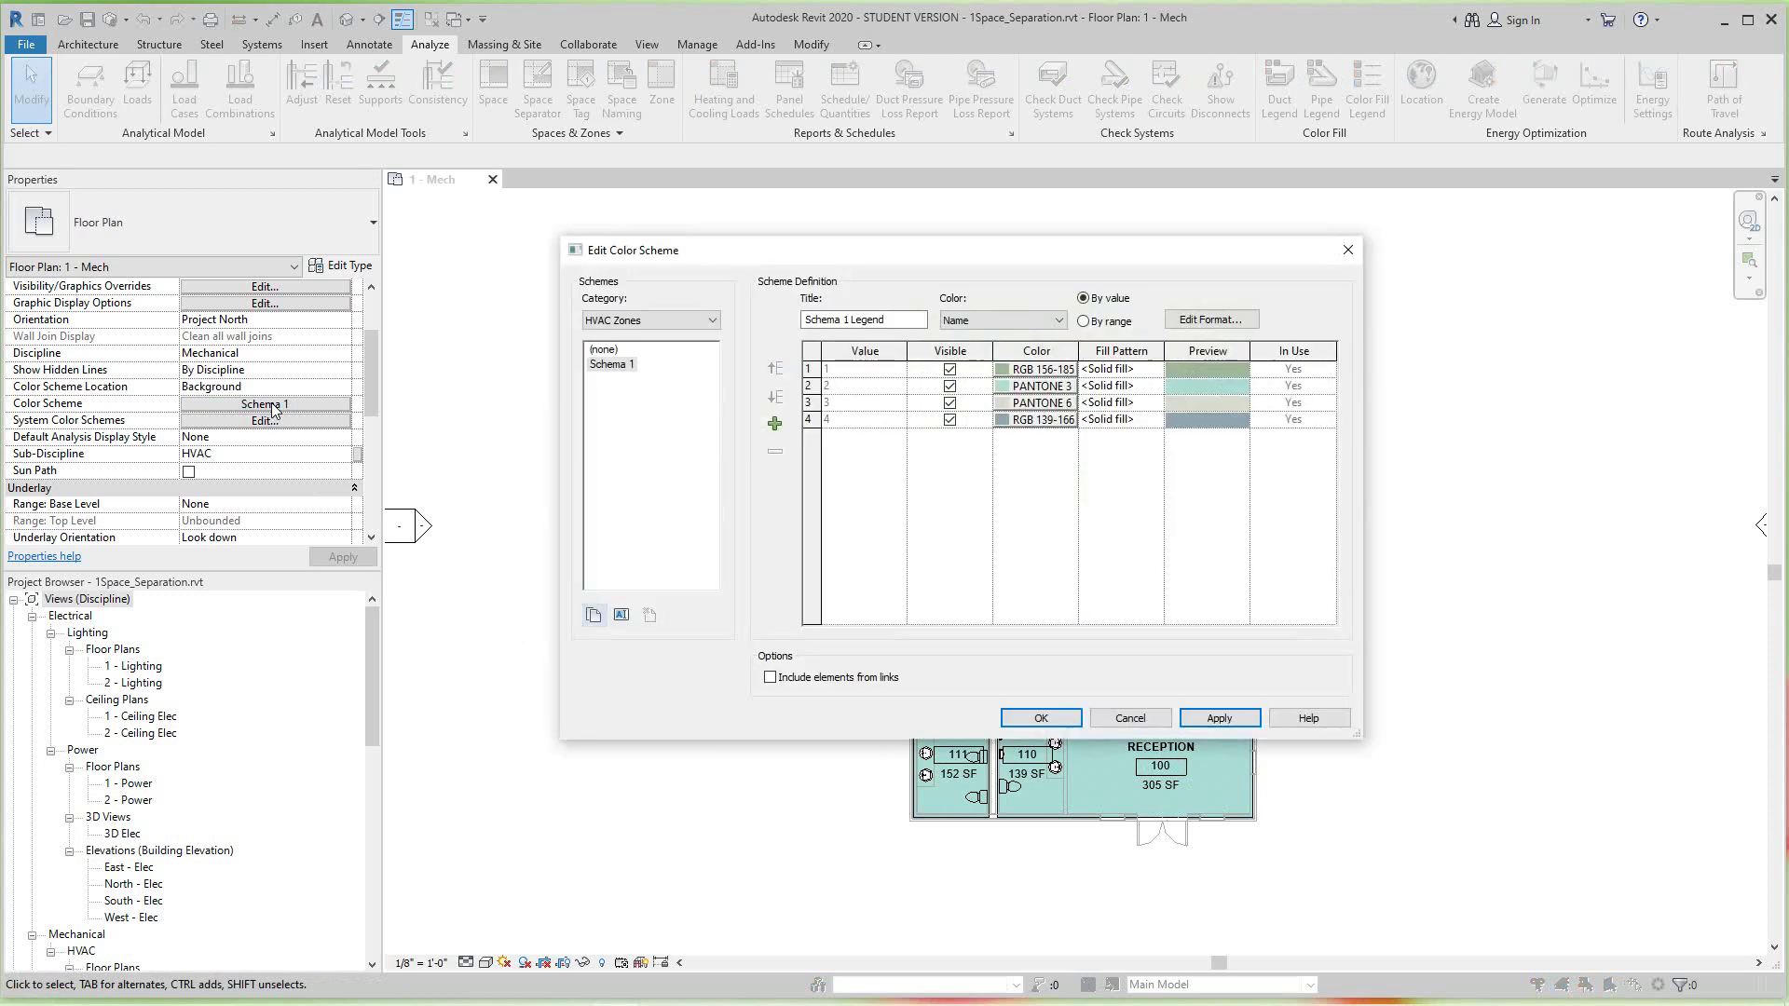
click(604, 350)
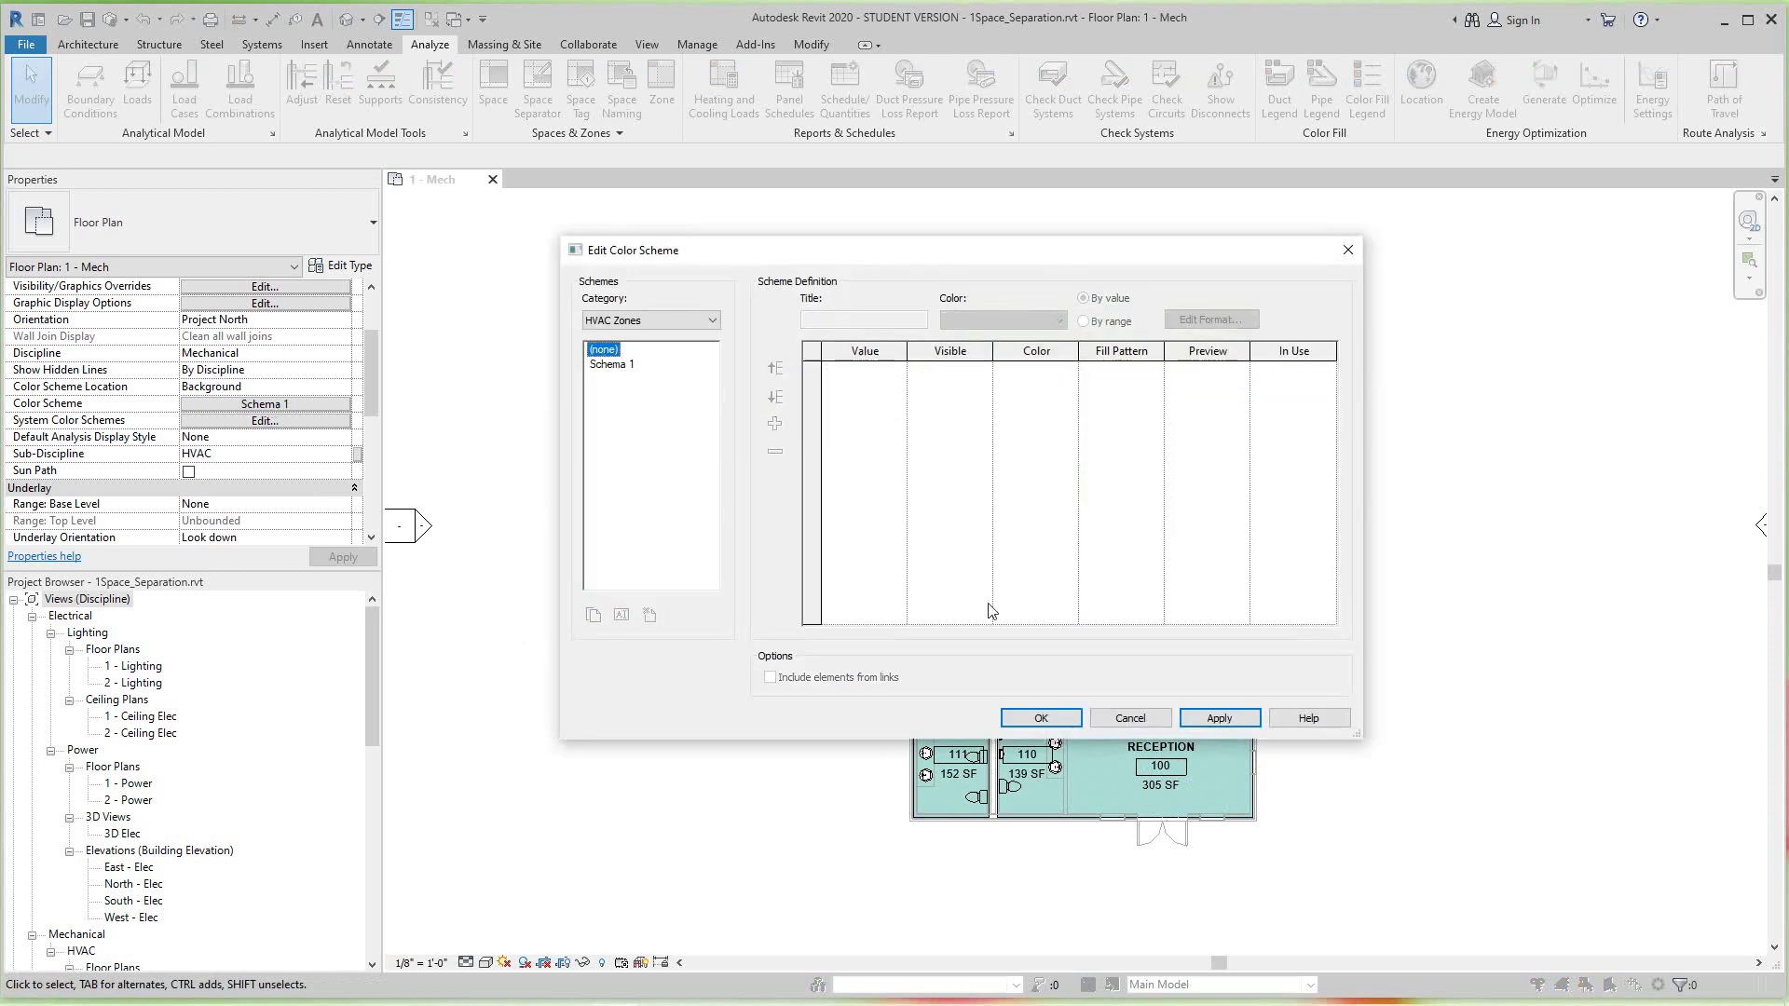
click(1211, 726)
click(1044, 719)
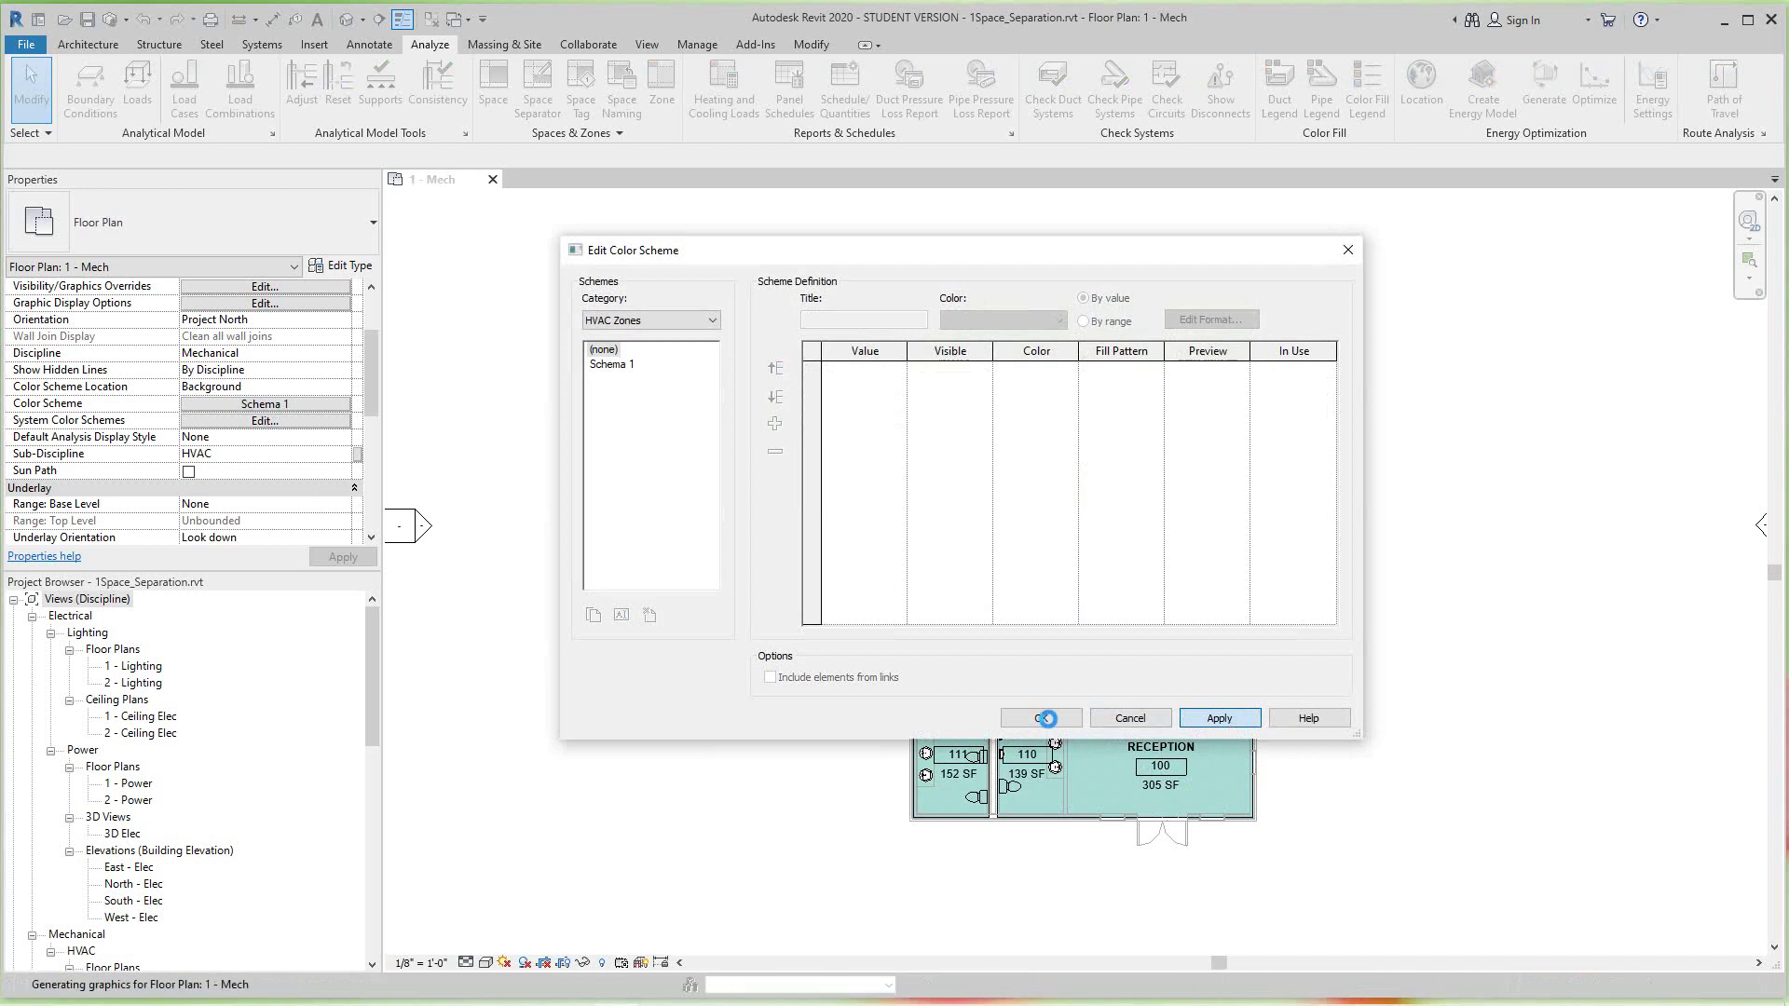